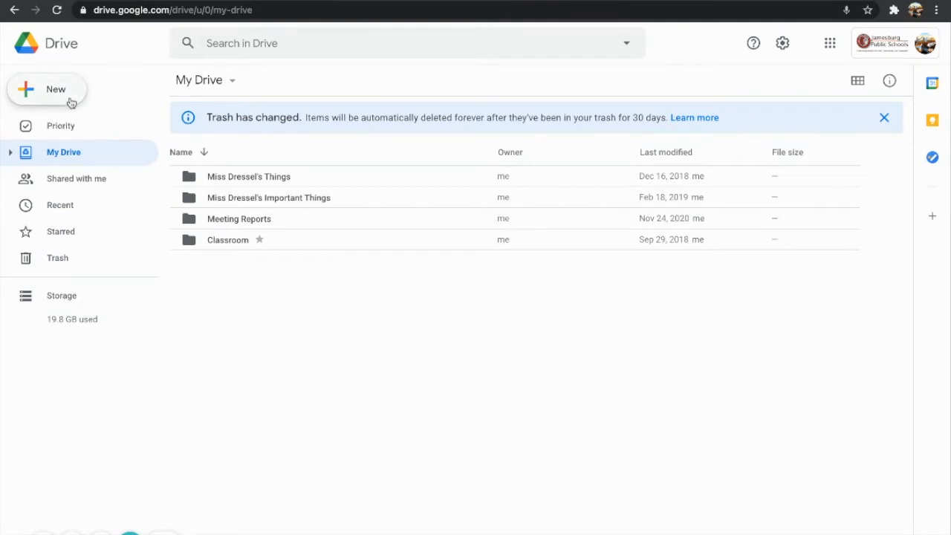
Create a new Google Drawings file in My Drive.
left_click(71, 102)
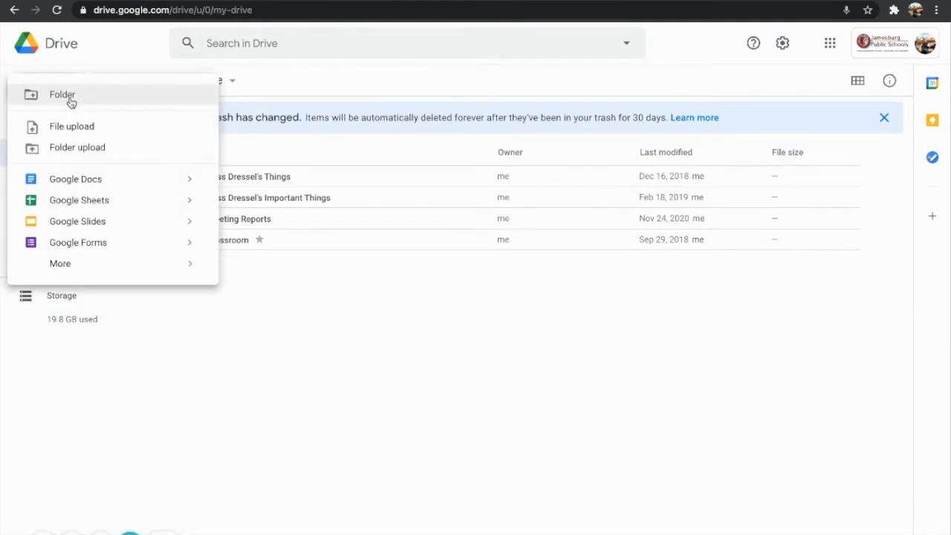
mouse_move(77, 271)
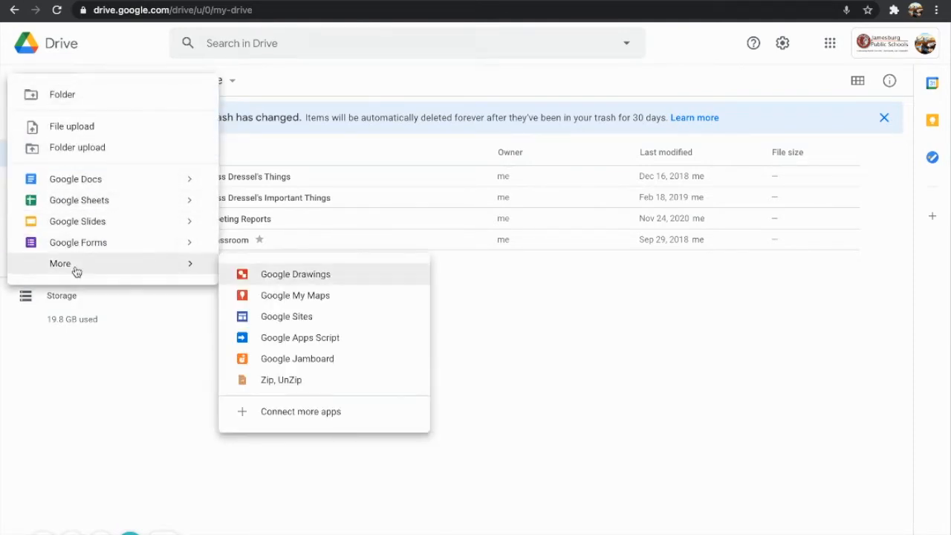
left_click(336, 277)
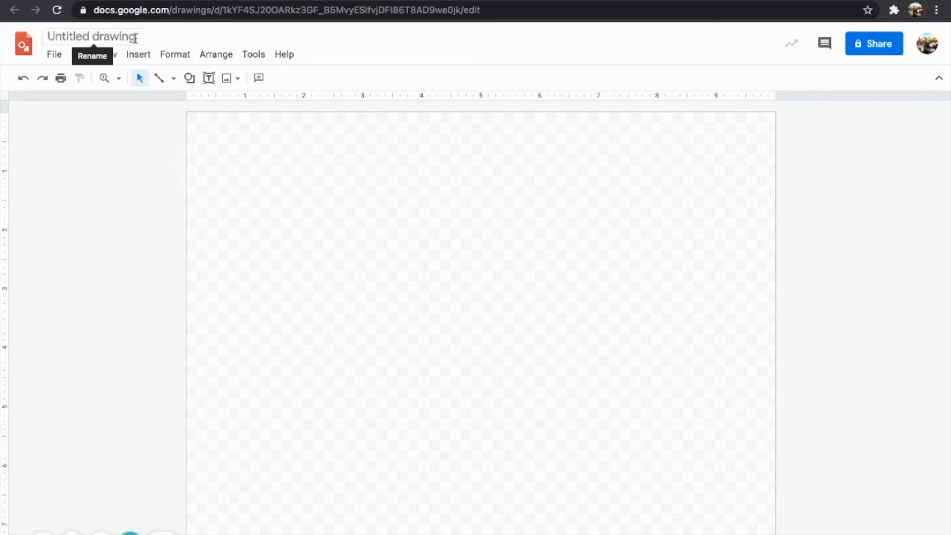
Rename the untitled drawing as "Your Artwork".
left_click(135, 38)
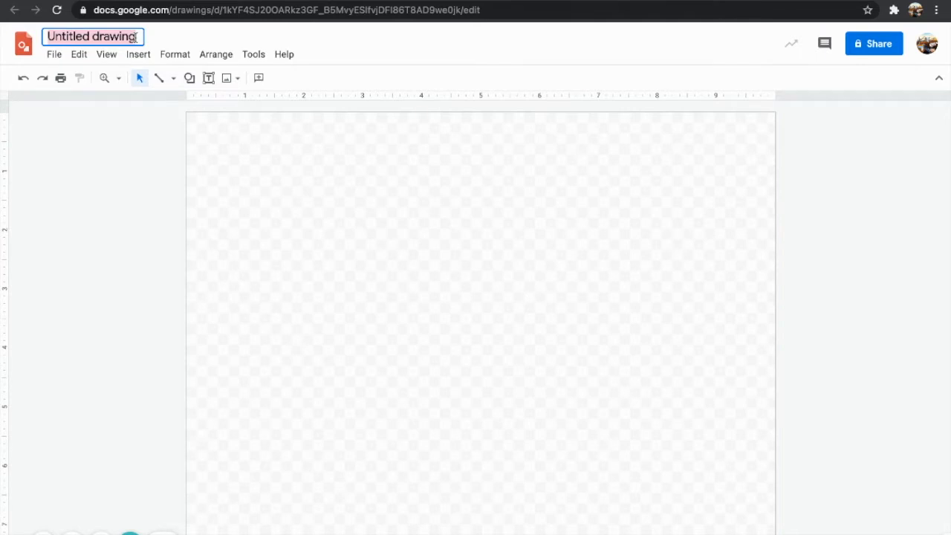
type("Your Artwork")
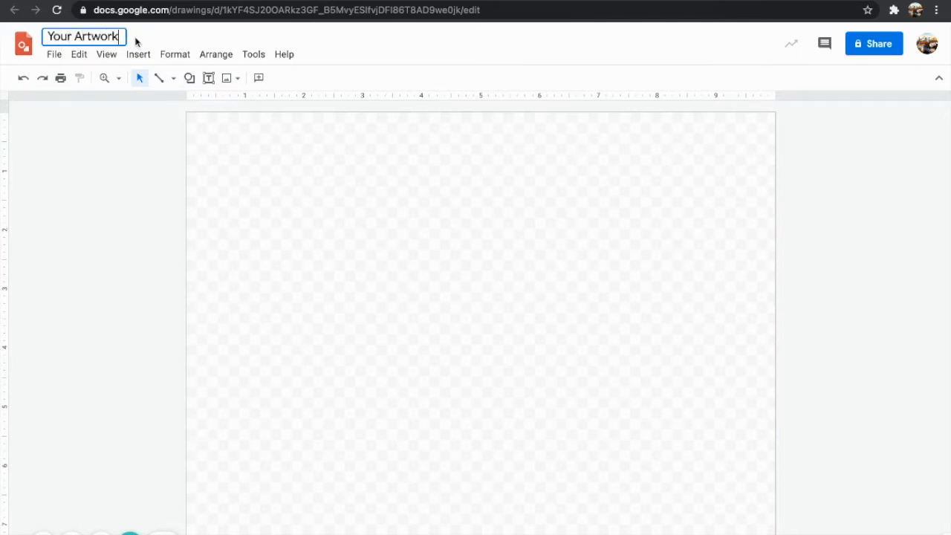
left_click(113, 125)
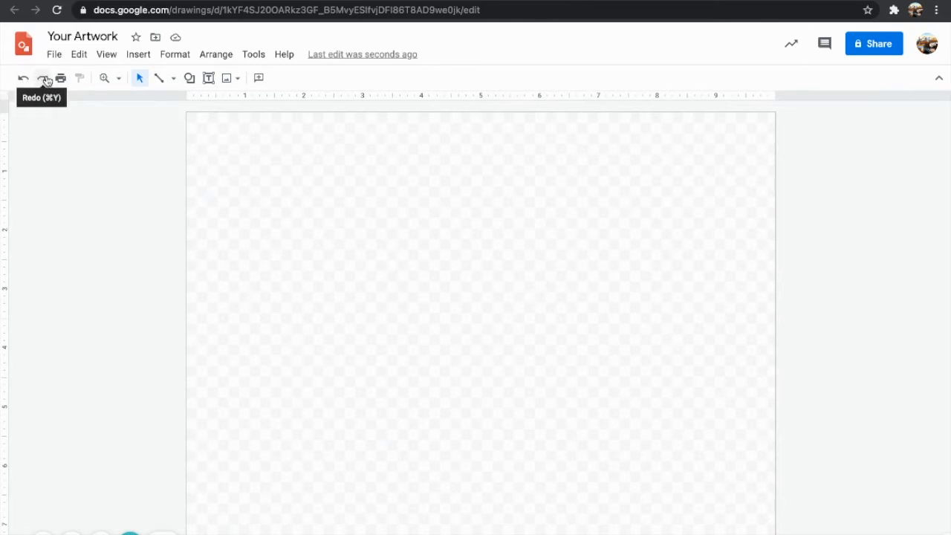
Examine the zoom options and the available line types for drawing on the canvas.
left_click(109, 82)
scroll(119, 85, "up", 5)
scroll(119, 84, "left", 2)
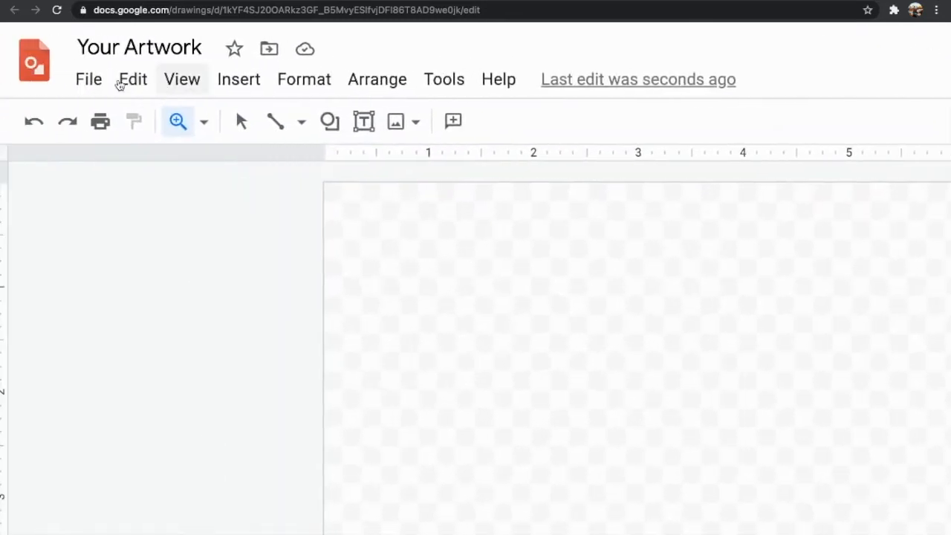
scroll(118, 85, "up", 3)
scroll(119, 85, "left", 2)
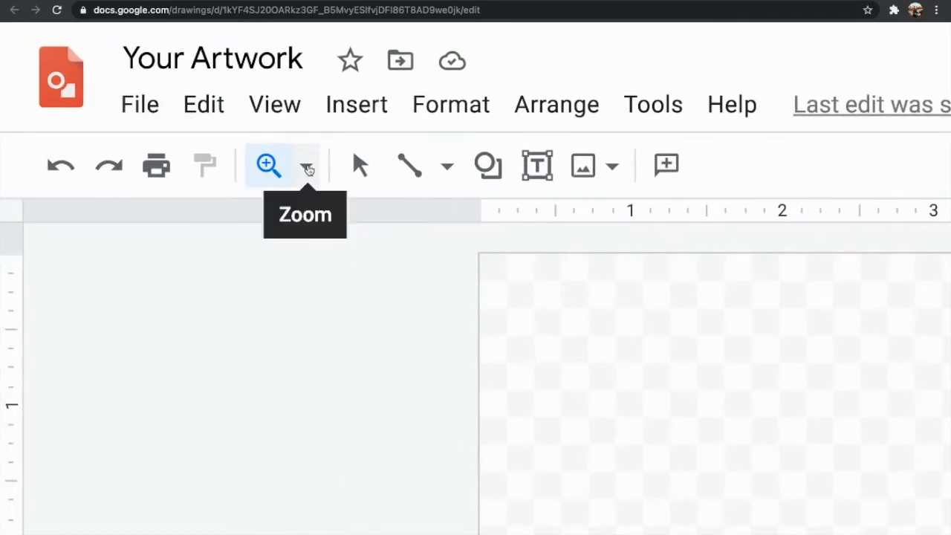
left_click(307, 168)
scroll(307, 168, "down", 2)
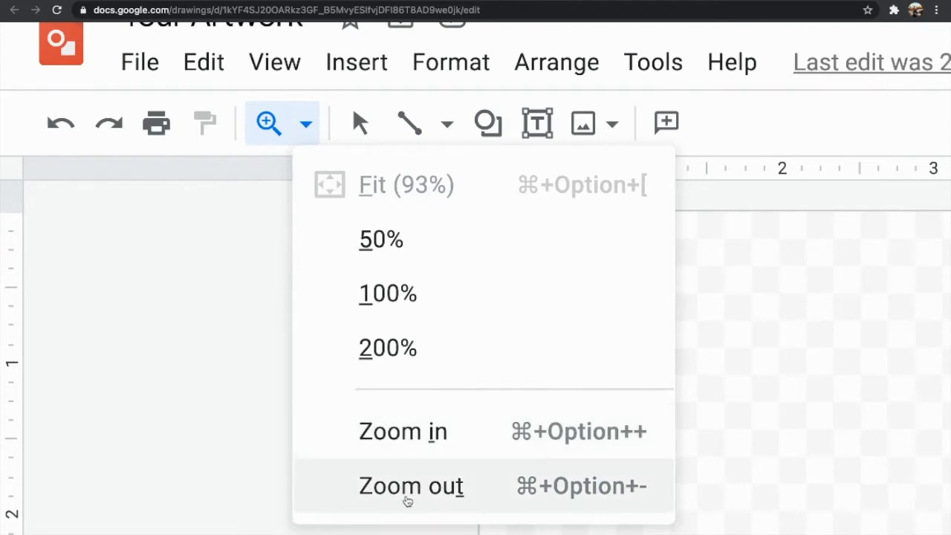
left_click(307, 137)
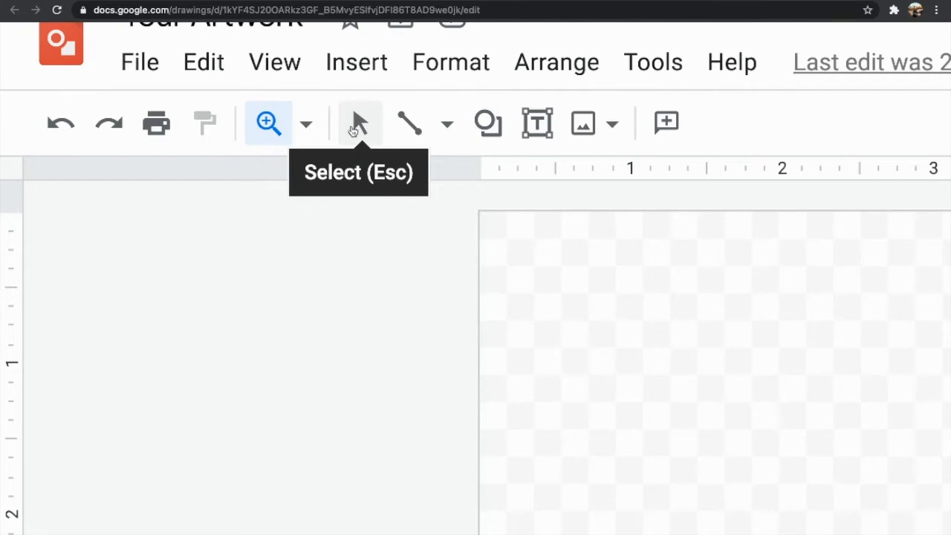
left_click(447, 129)
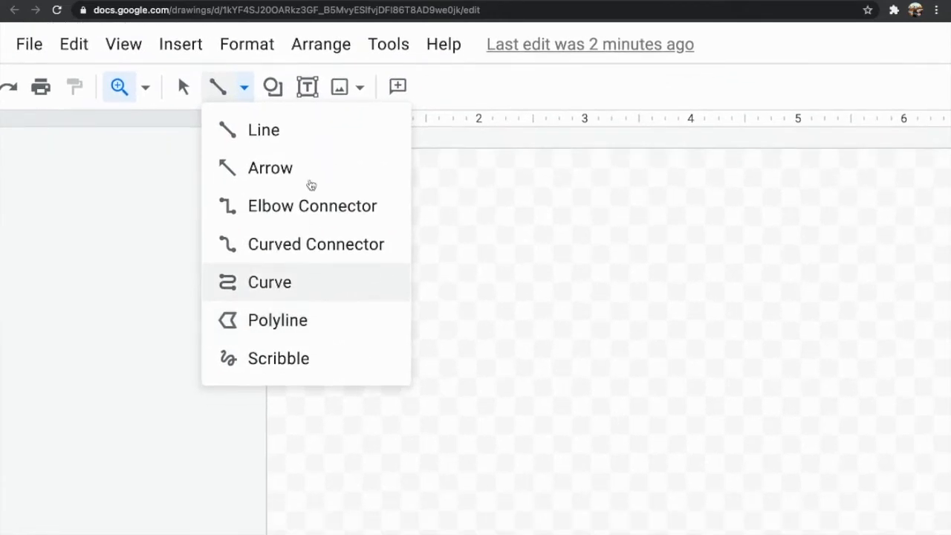
left_click(218, 93)
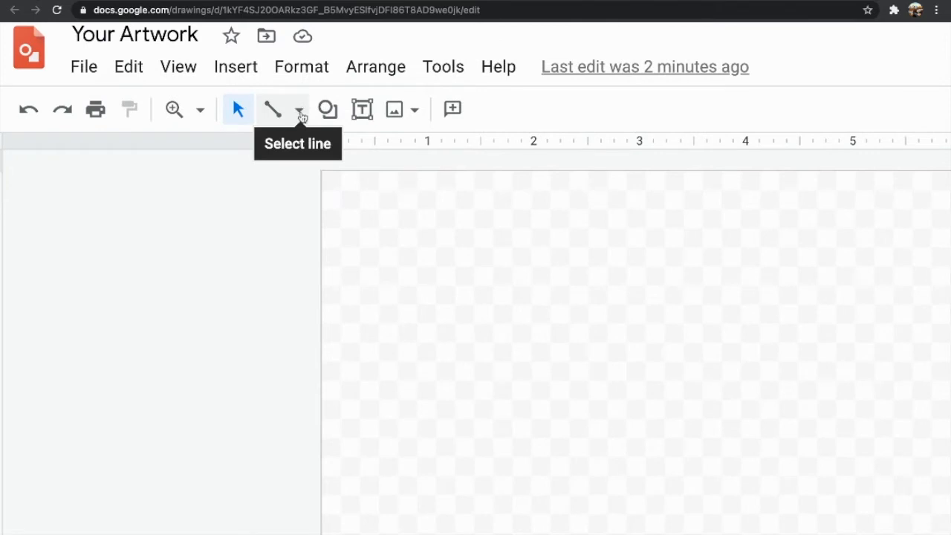
Draw a straight line sloping down to the right across the upper-left part of the canvas.
left_click(302, 117)
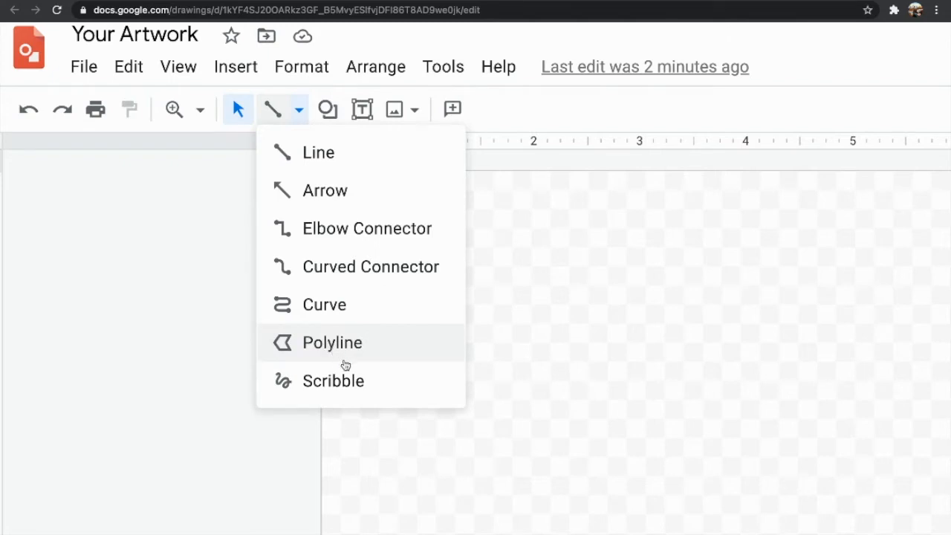
left_click(325, 167)
mouse_move(350, 198)
left_mouse_down()
mouse_move(510, 220)
mouse_move(773, 315)
left_mouse_up()
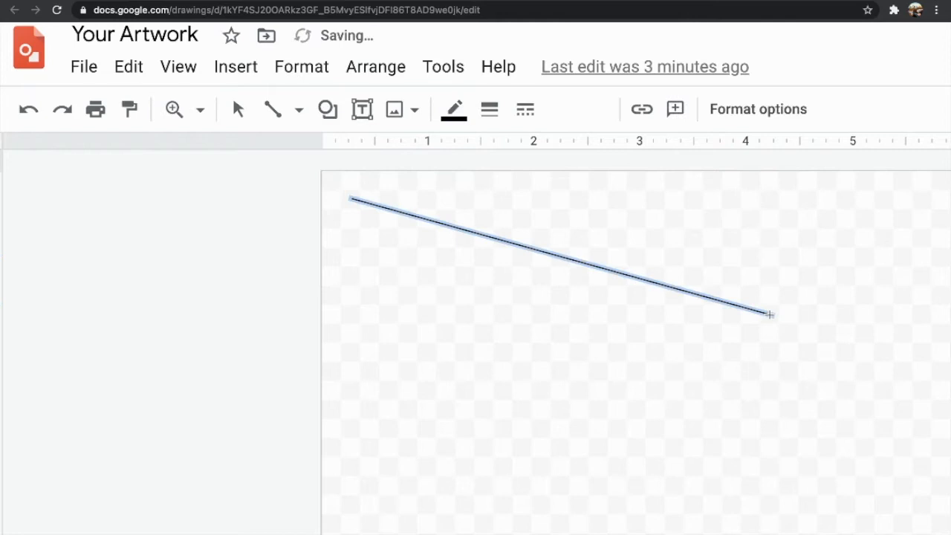
Draw an open, winding line with the Curve tool below the straight line and deselect it.
left_click(299, 109)
left_click(333, 308)
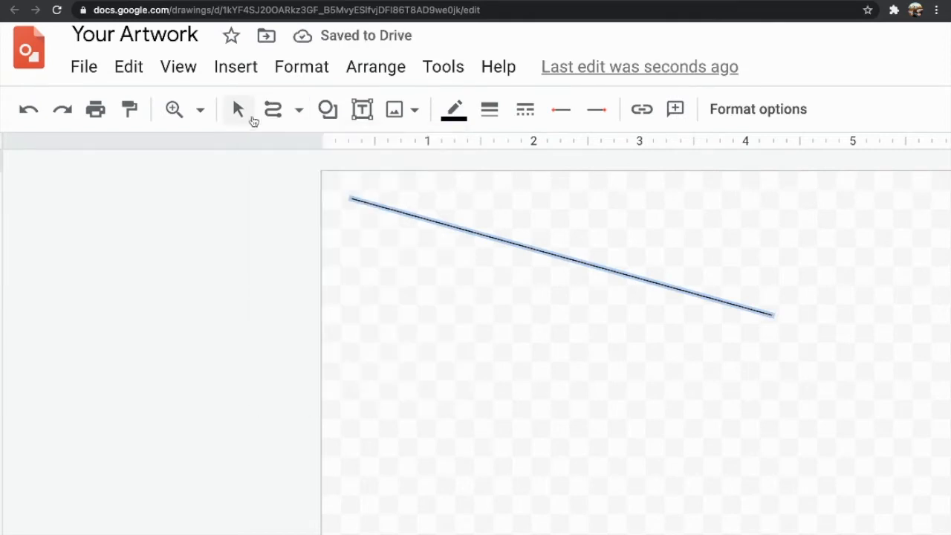
left_click(439, 397)
left_click(439, 279)
left_click(550, 364)
left_click(633, 333)
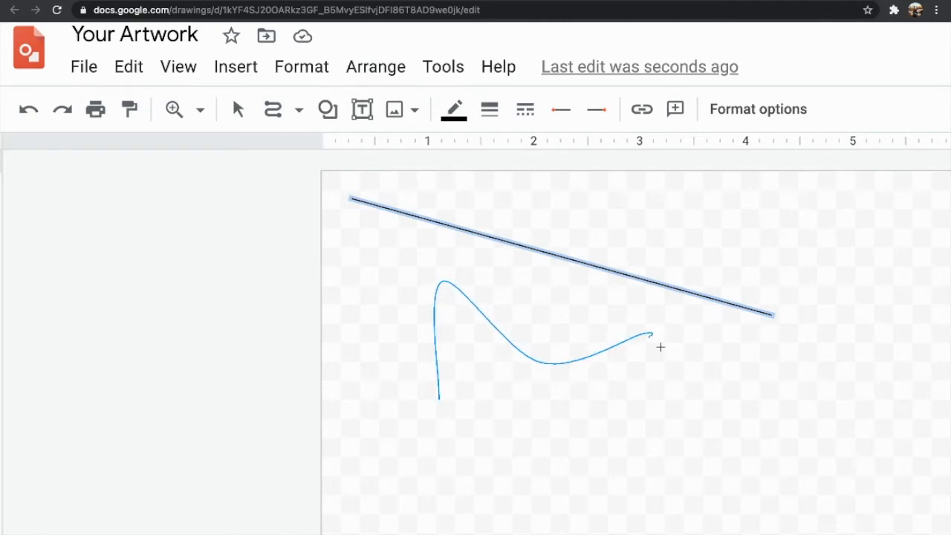
left_click(735, 427)
left_click(594, 498)
left_click(615, 416)
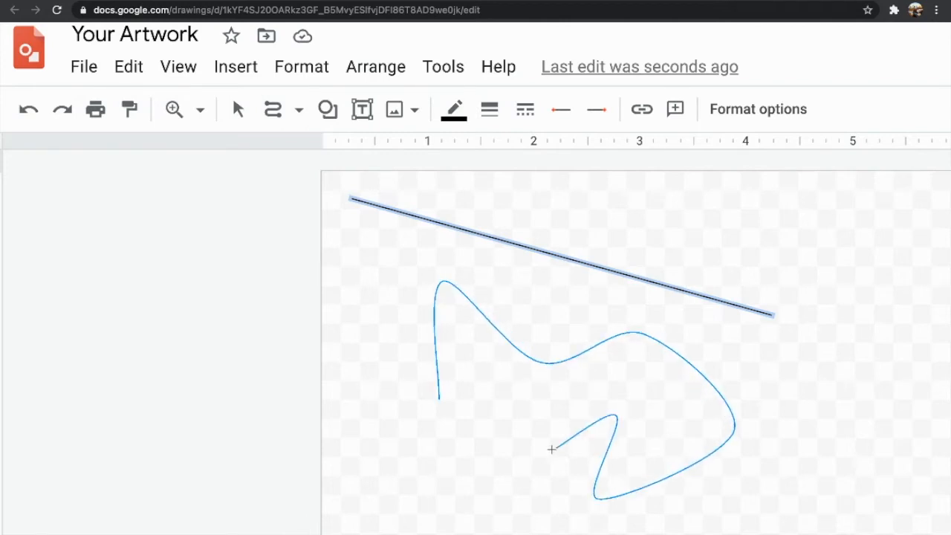
double_click(552, 449)
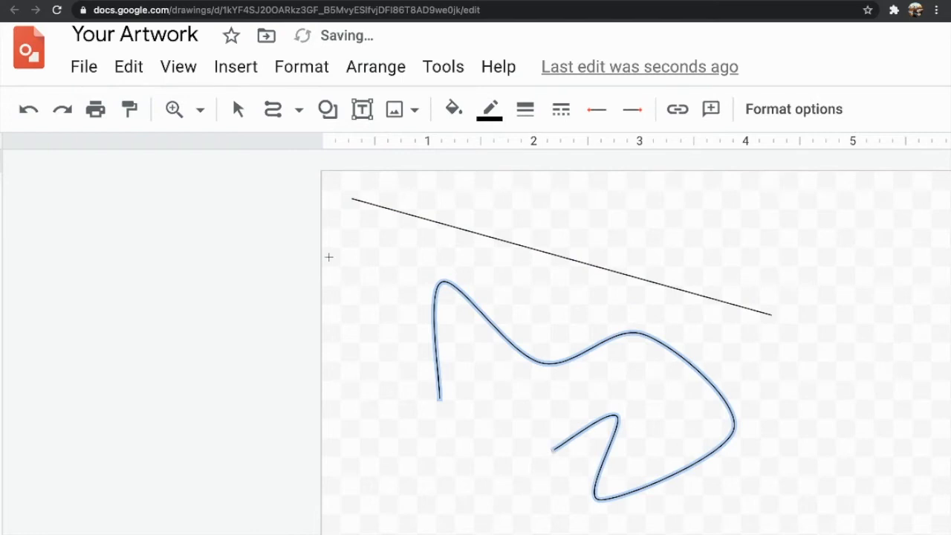
left_click(298, 110)
key("Escape")
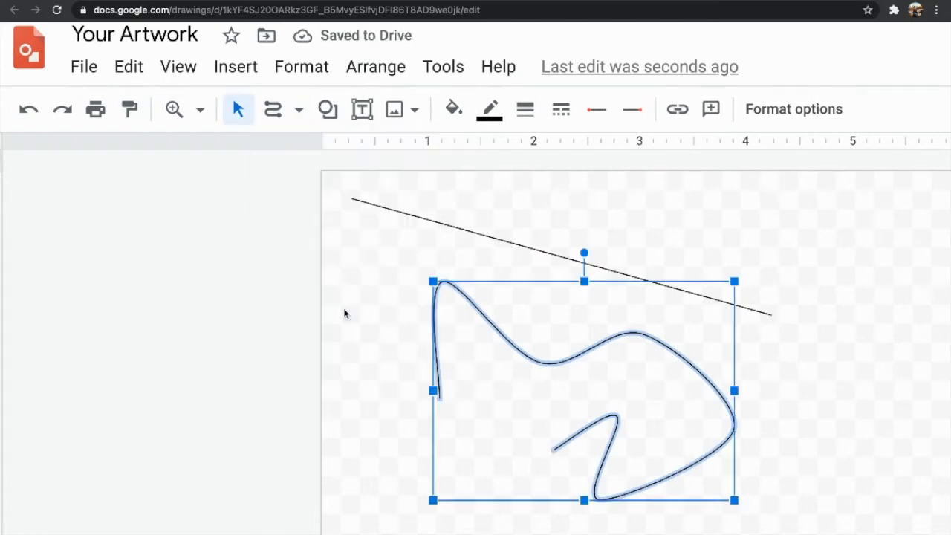
left_click(459, 435)
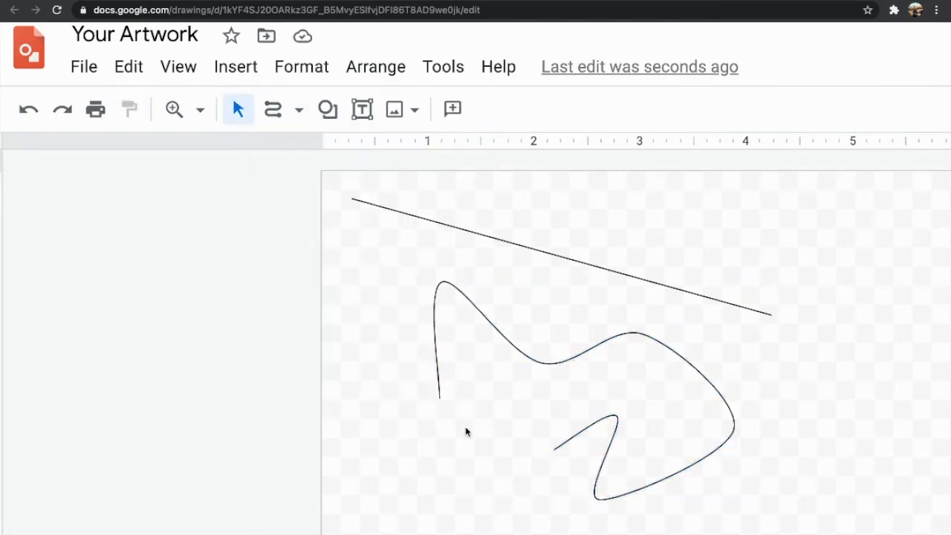
Draw a closed, irregular blob with the Curve tool below the open curve, ending at its starting point.
left_click(298, 110)
left_click(322, 305)
scroll(321, 302, "down", 3)
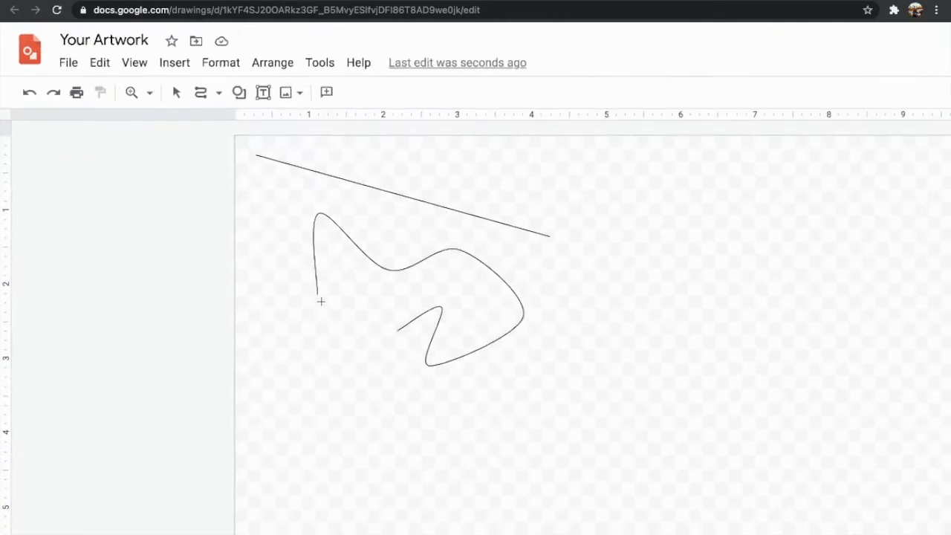
left_click(459, 428)
left_click(407, 465)
left_click(379, 410)
left_click(310, 407)
left_click(361, 480)
left_click(304, 501)
left_click(396, 490)
left_click(483, 525)
left_click(470, 479)
left_click(448, 485)
left_click(529, 467)
left_click(528, 418)
left_click(518, 434)
left_click(470, 399)
left_click(459, 430)
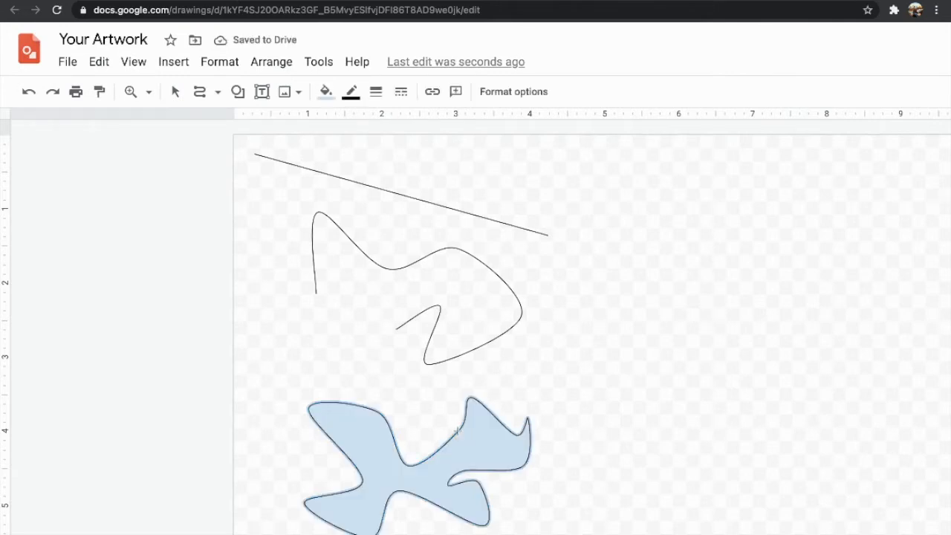
Draw an open, zigzag five-segment shape with the Polyline tool between the open curve and the blob.
left_click(218, 92)
left_click(242, 256)
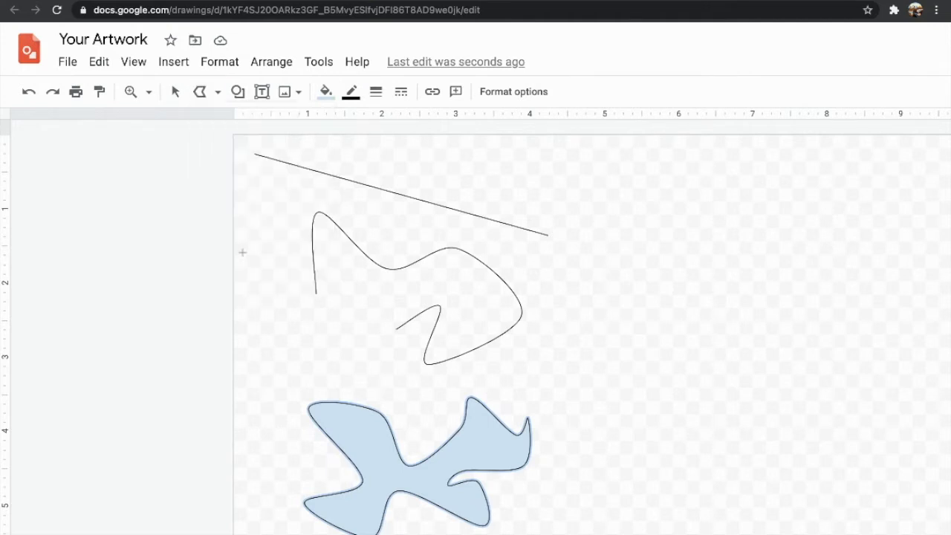
left_click(388, 294)
left_click(303, 353)
left_click(281, 296)
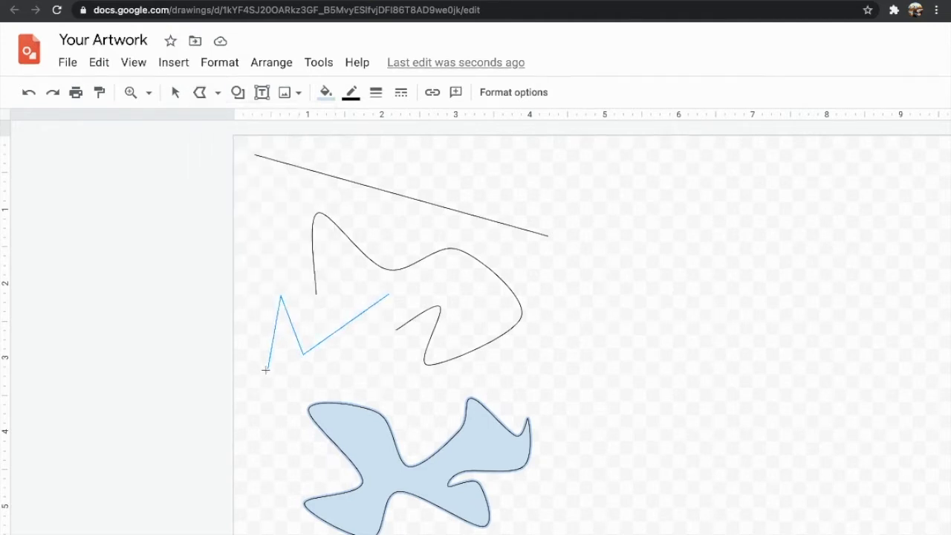
left_click(265, 368)
left_click(348, 376)
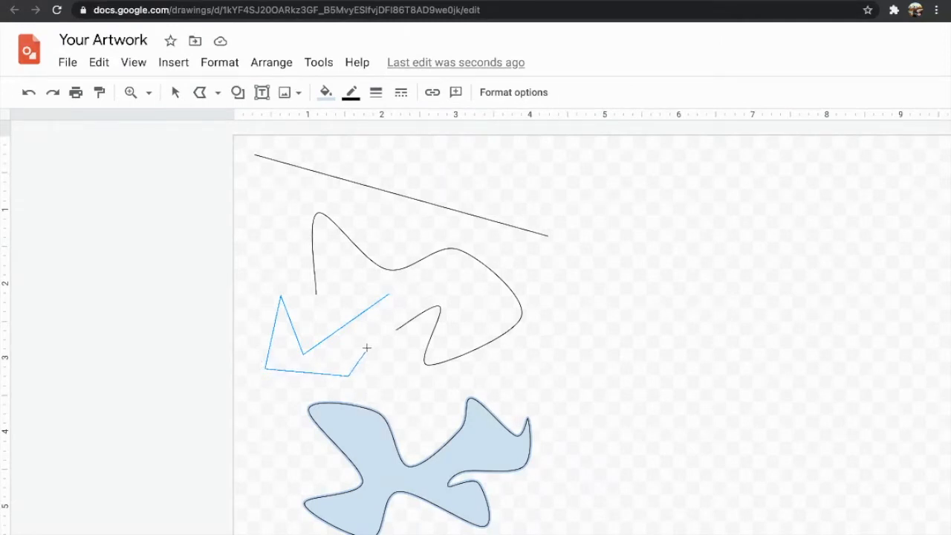
double_click(367, 347)
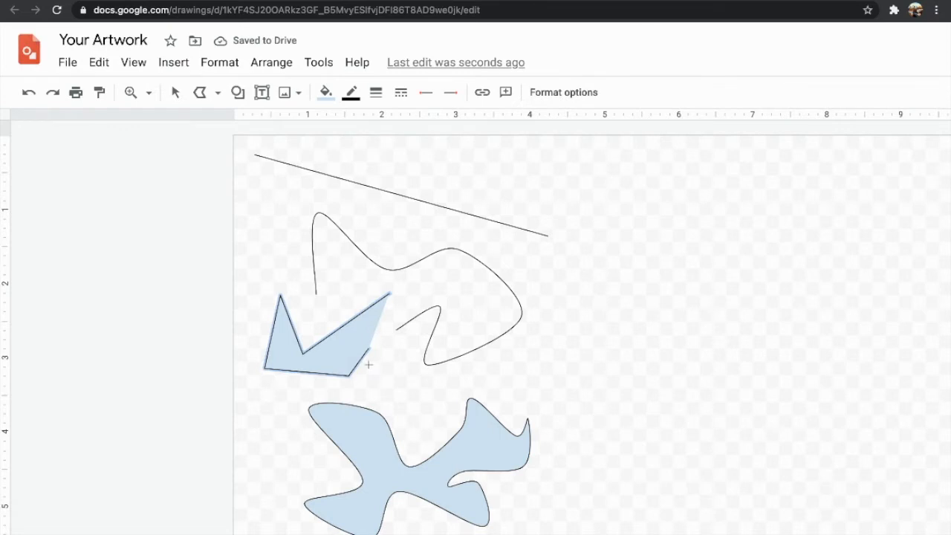
left_click(218, 92)
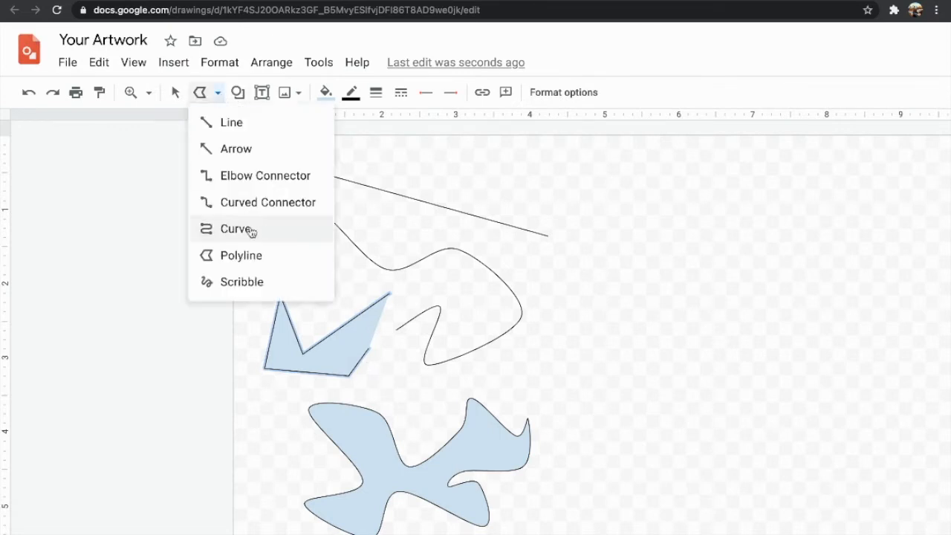
left_click(236, 259)
left_click(569, 344)
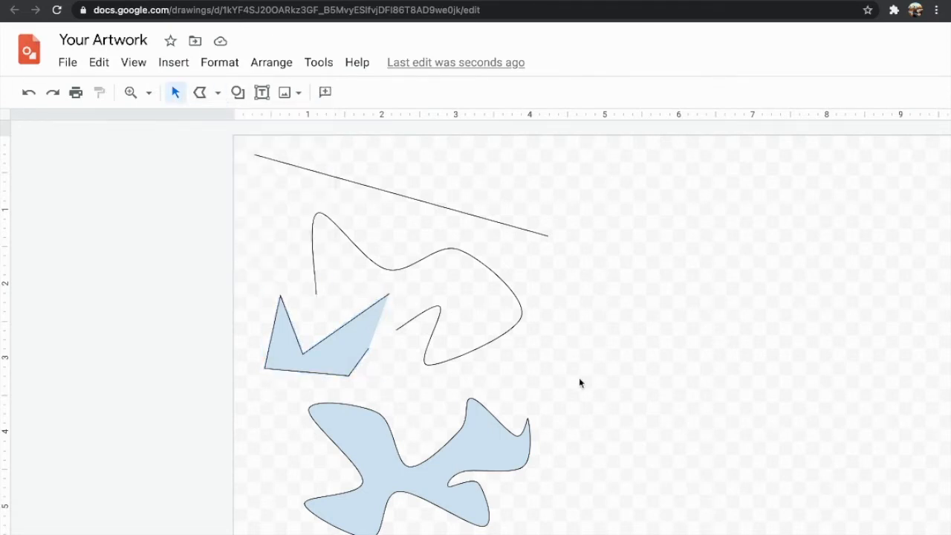
Draw a closed, jagged shape with the Polyline tool to the right of the open curve, ending at its starting point.
left_click(217, 92)
left_click(223, 255)
left_click(550, 383)
left_click(680, 284)
left_click(707, 365)
left_click(630, 317)
left_click(672, 385)
left_click(597, 327)
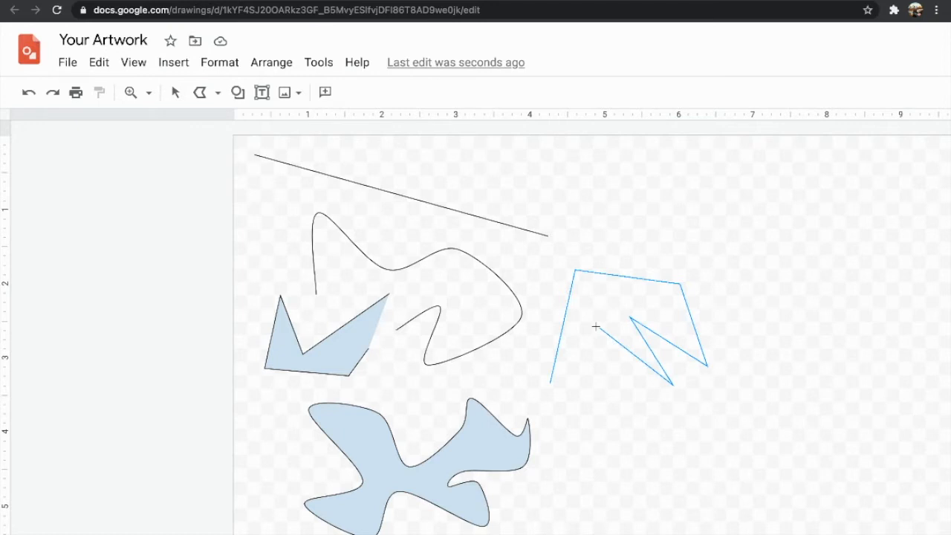
left_click(552, 382)
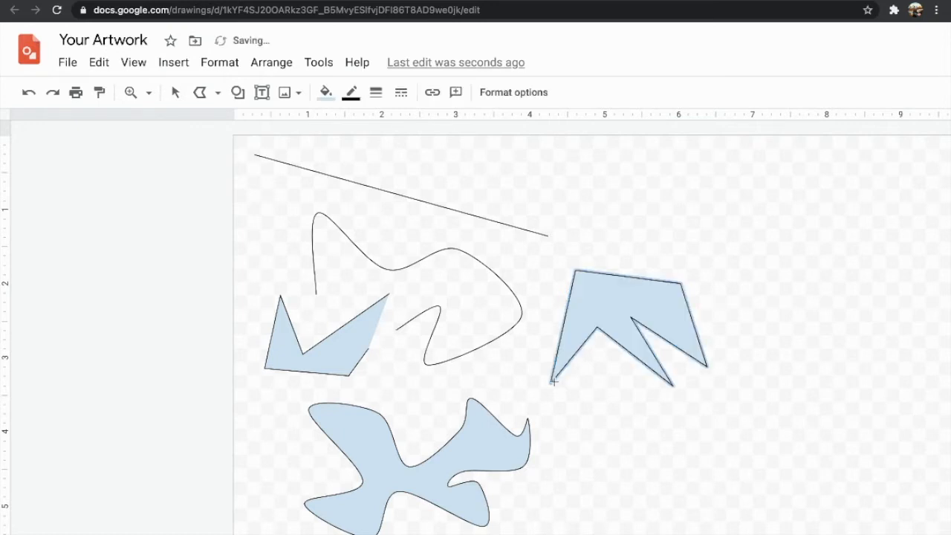
Draw a looping freehand line with the Scribble tool below the closed polyline shape and deselect it.
left_click(218, 92)
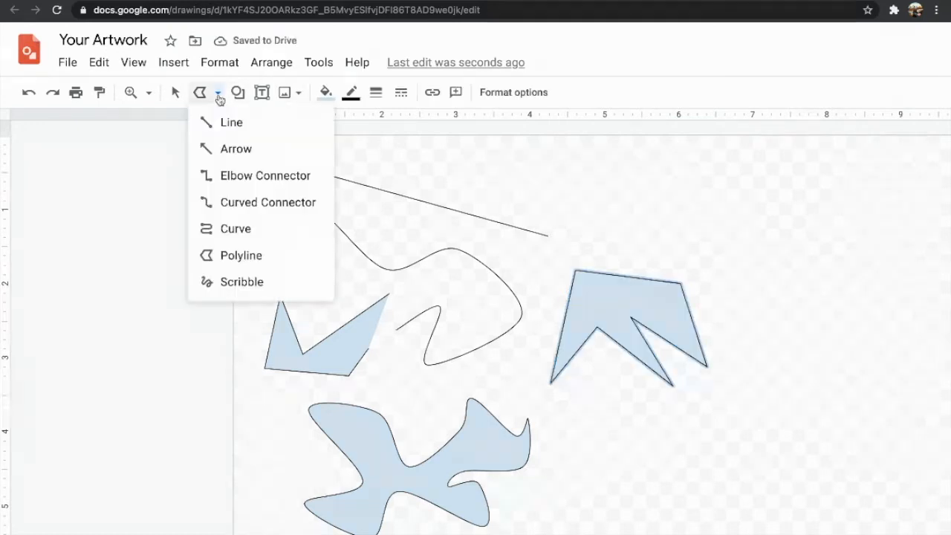
left_click(237, 286)
mouse_move(587, 419)
left_mouse_down()
mouse_move(628, 469)
mouse_move(682, 433)
mouse_move(662, 443)
mouse_move(735, 457)
mouse_move(677, 502)
mouse_move(697, 477)
mouse_move(660, 524)
mouse_move(605, 489)
mouse_move(613, 521)
mouse_move(605, 464)
mouse_move(571, 489)
mouse_move(667, 411)
mouse_move(739, 422)
mouse_move(750, 388)
mouse_move(744, 430)
mouse_move(776, 427)
mouse_move(758, 434)
mouse_move(770, 490)
mouse_move(810, 486)
mouse_move(779, 486)
mouse_move(725, 513)
mouse_move(825, 495)
mouse_move(772, 452)
mouse_move(709, 477)
mouse_move(750, 474)
mouse_move(786, 440)
mouse_move(760, 459)
mouse_move(774, 390)
mouse_move(791, 434)
mouse_move(746, 381)
mouse_move(717, 445)
mouse_move(688, 420)
mouse_move(732, 443)
mouse_move(699, 409)
mouse_move(702, 437)
left_mouse_up()
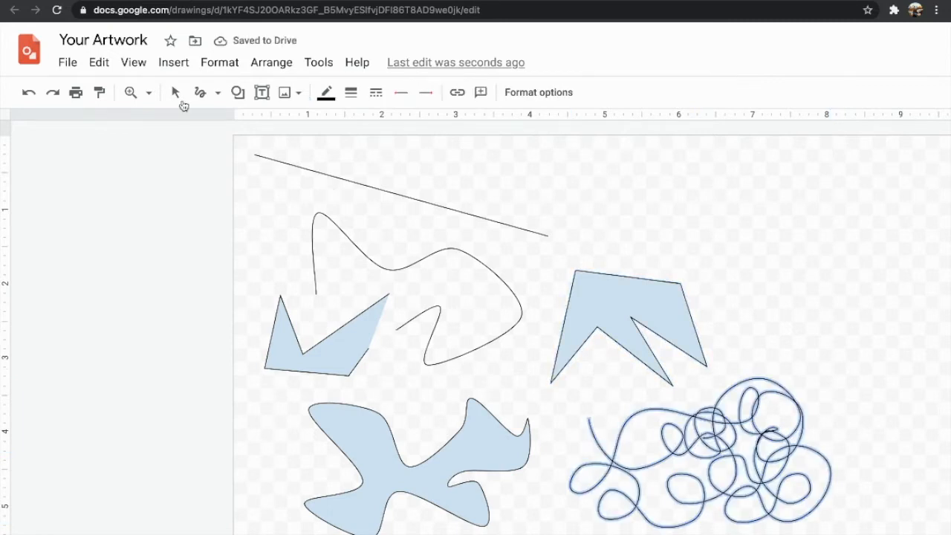
left_click(177, 93)
left_click(530, 204)
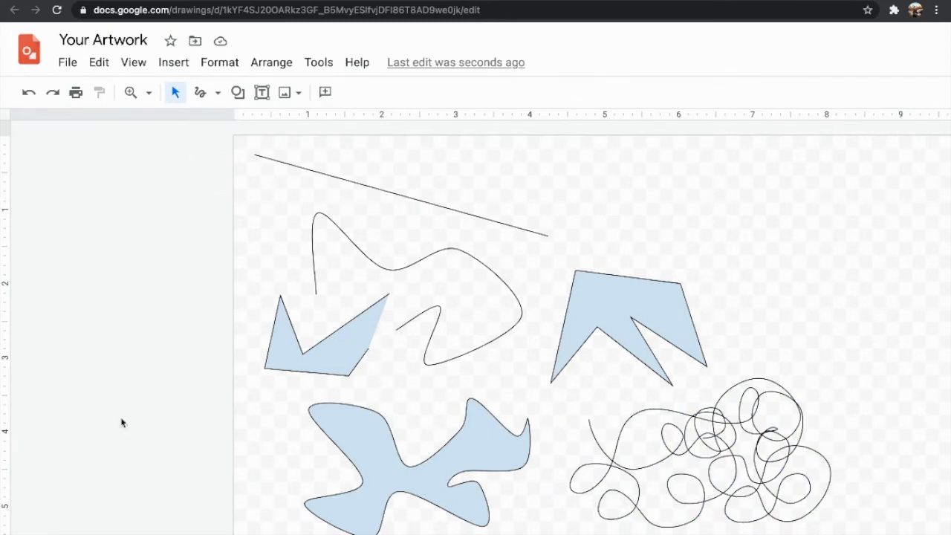
Draw a tall lightning bolt shape above the closed polyline shape, its lower tip overlapping that shape's upper edge.
left_click(236, 92)
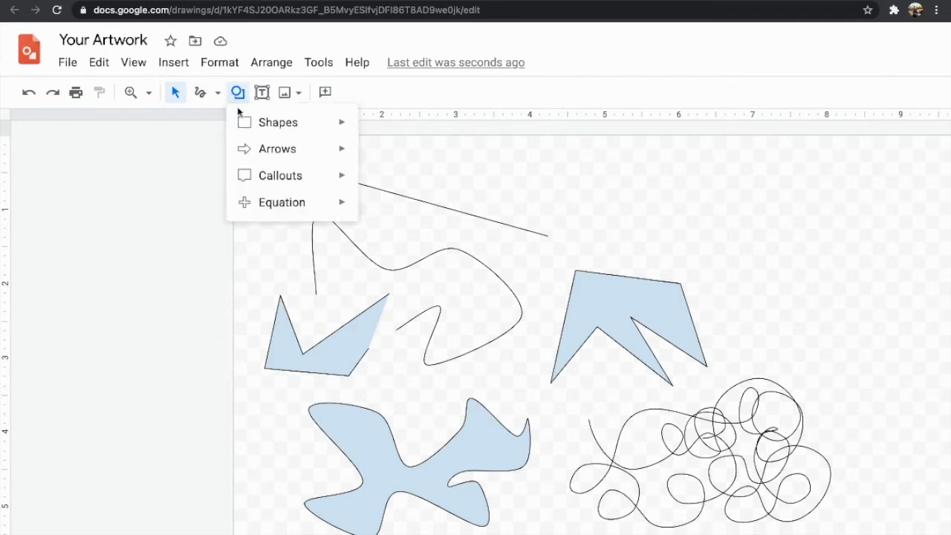
mouse_move(259, 158)
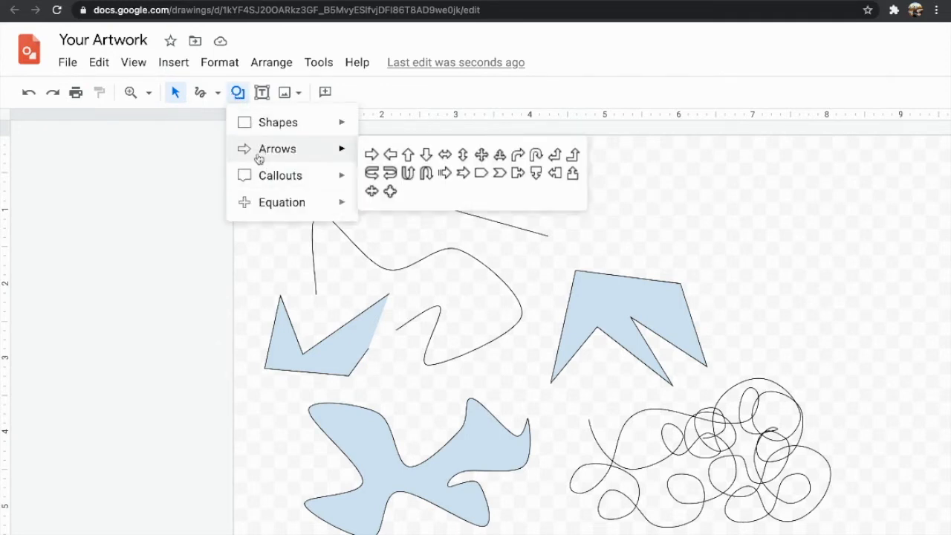
mouse_move(336, 124)
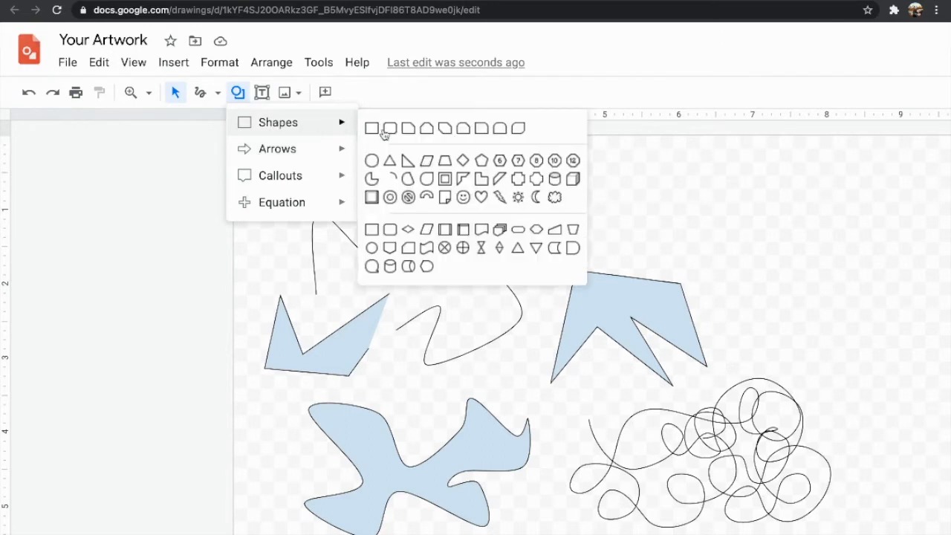
left_click(498, 196)
left_click_drag(569, 165, 652, 308)
Draw a smiley face shape beside the lightning bolt, slightly overlapping the closed polyline shape.
left_click(237, 92)
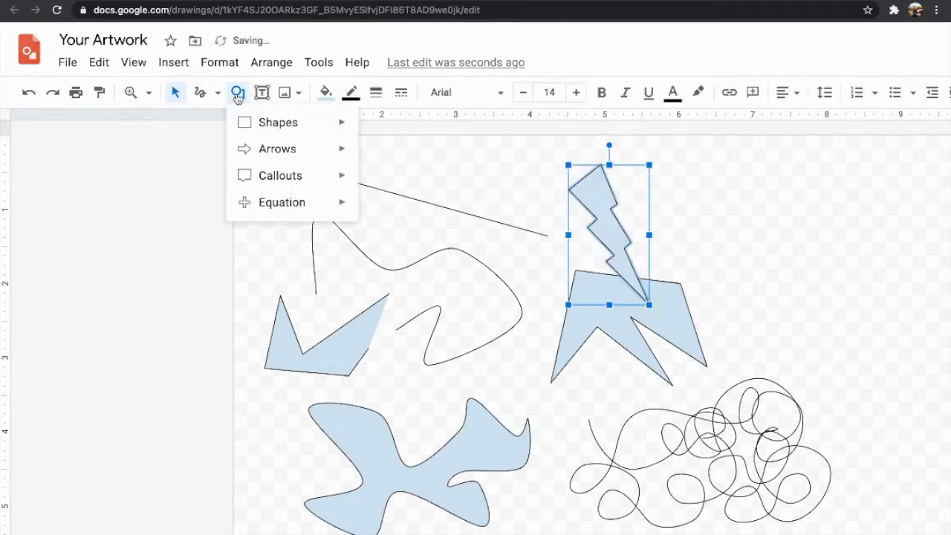
mouse_move(308, 127)
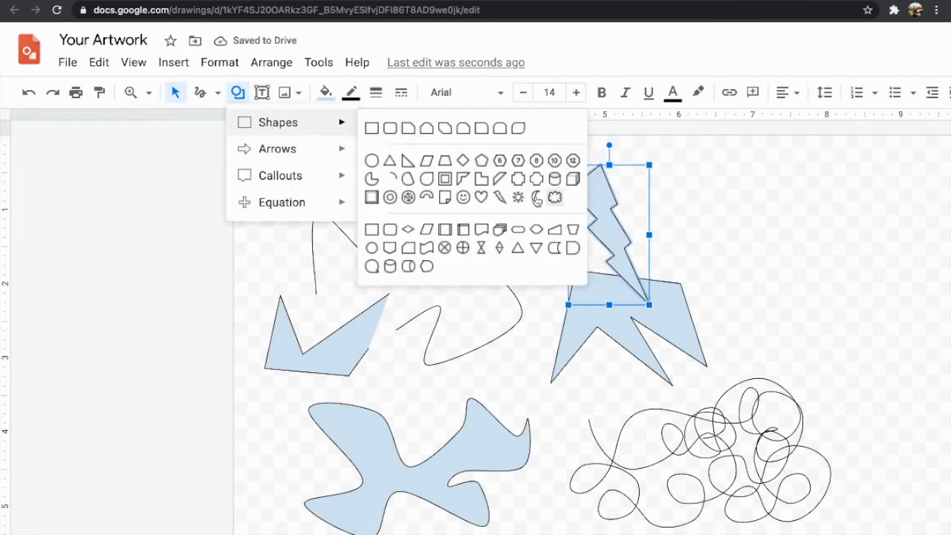
left_click(462, 197)
left_click_drag(771, 204, 659, 310)
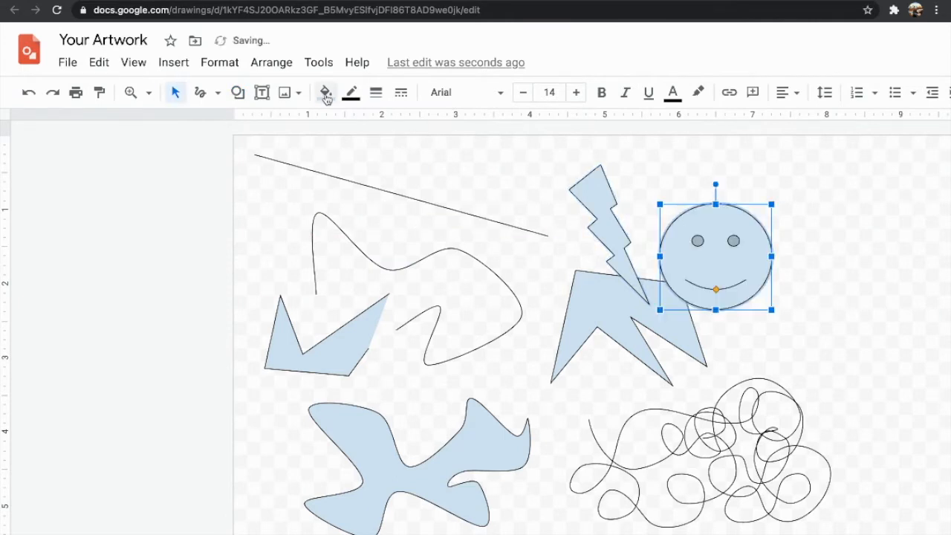
left_click(325, 94)
Draw a wide, flat trapezoid across the top of the smiley face as a hat and deselect it.
left_click(235, 95)
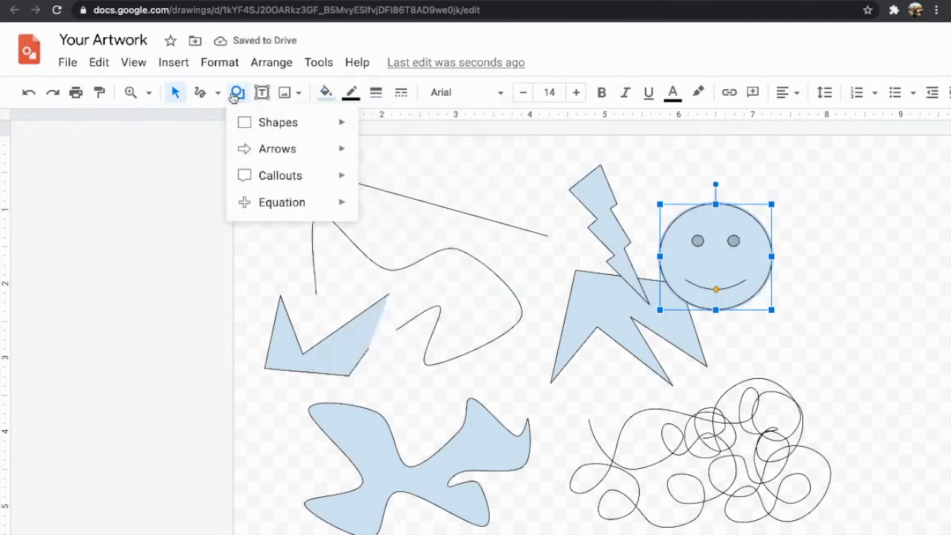
mouse_move(335, 126)
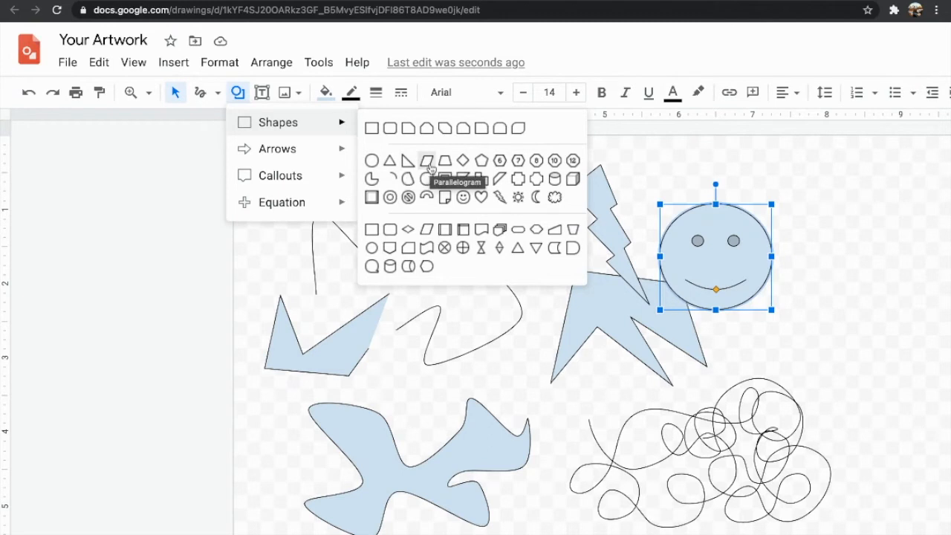
left_click(444, 162)
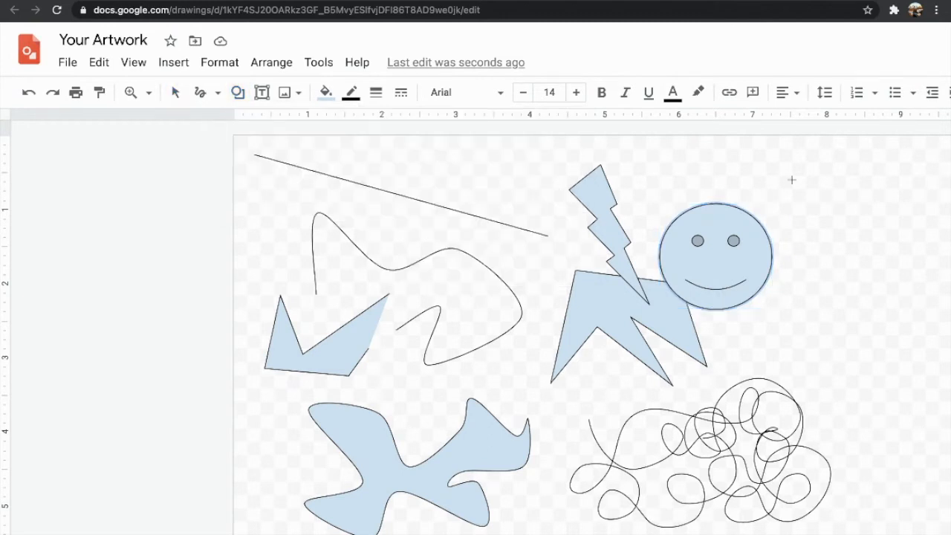
left_click_drag(688, 193, 646, 221)
left_click(833, 253)
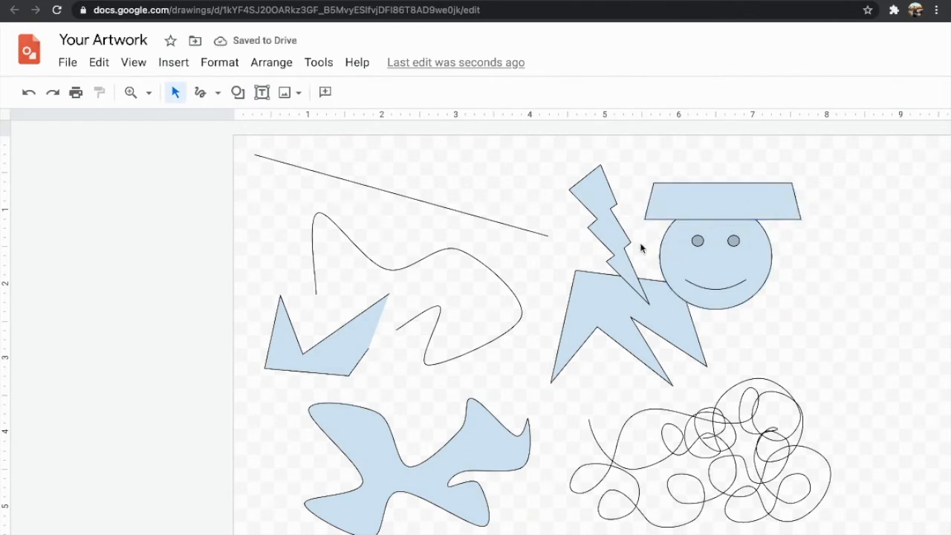
Draw a small triangle in the middle of the trapezoid hat, with its tip rising above the hat.
left_click(238, 92)
mouse_move(281, 122)
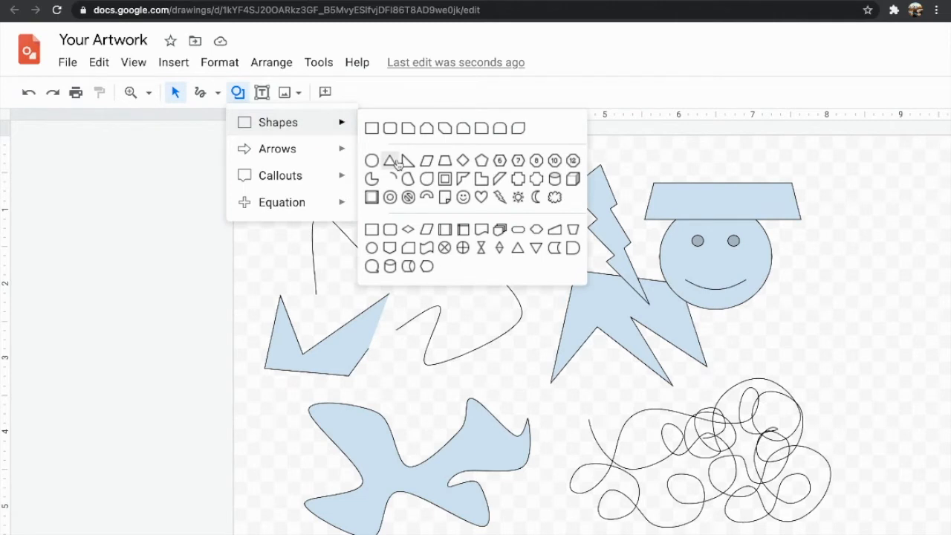
left_click(390, 160)
mouse_move(695, 167)
left_mouse_down()
mouse_move(713, 195)
mouse_move(744, 205)
left_mouse_up()
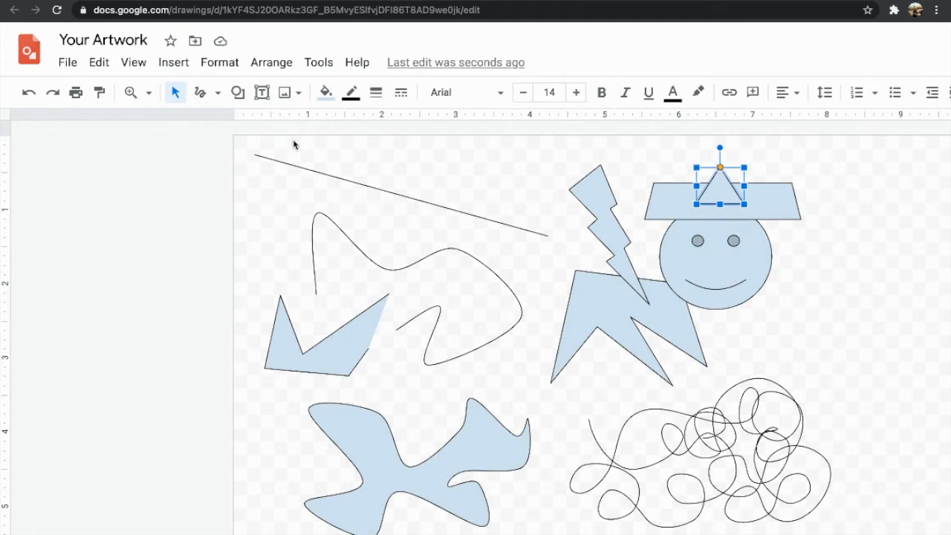
Enlarge the open zigzag polyline shape from its upper-left corner, rotate it clockwise slightly past a quarter turn, and shift its position slightly.
left_click(179, 97)
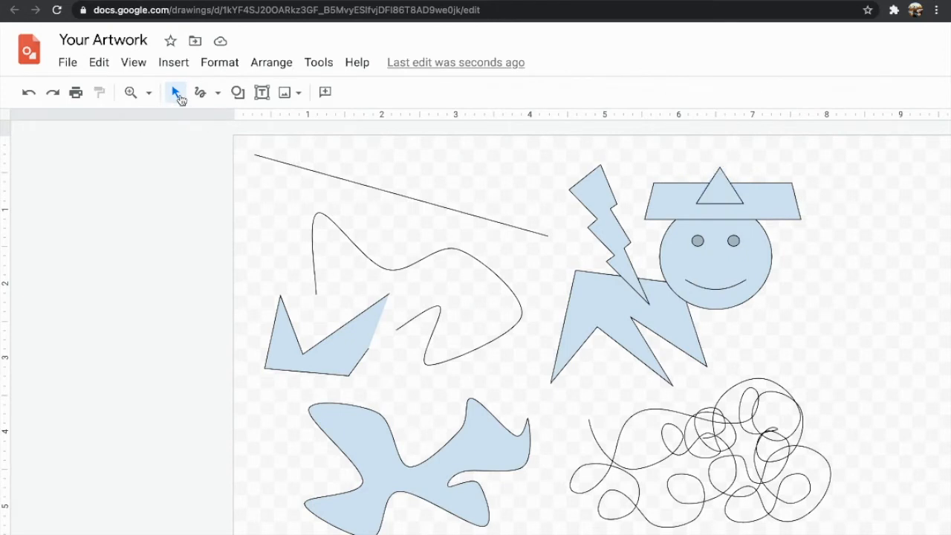
left_click(284, 343)
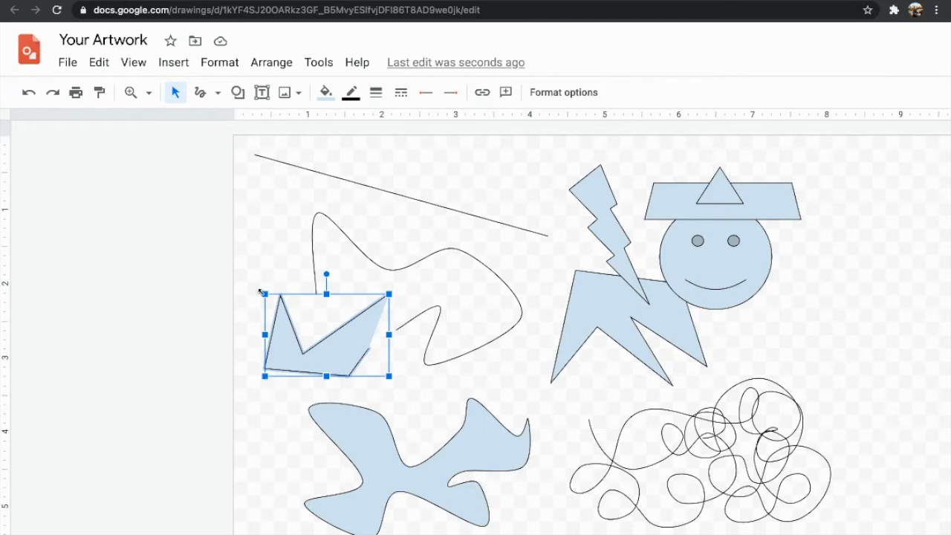
left_click_drag(264, 294, 254, 265)
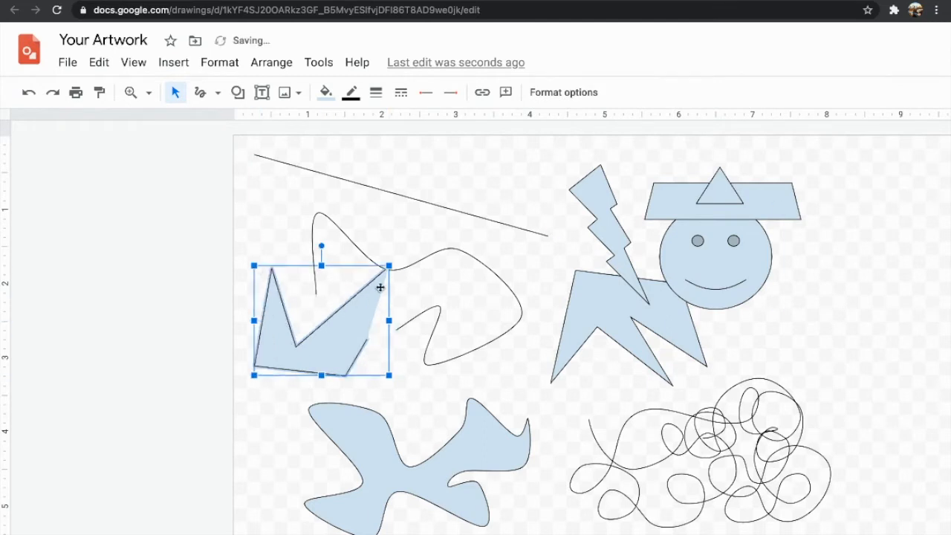
left_click_drag(325, 268, 425, 356)
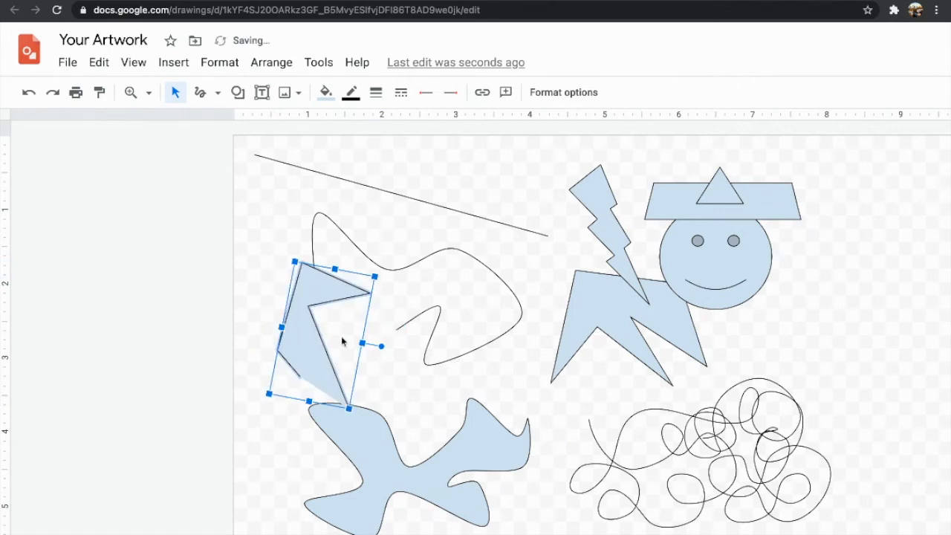
left_click_drag(304, 314, 298, 353)
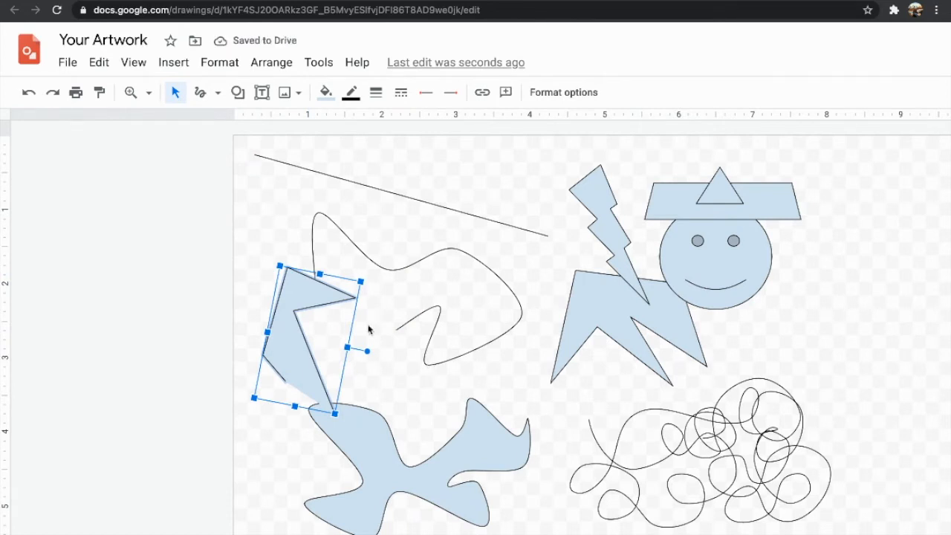
Compare the solid and gradient fills for the rotated polyline shape and make its fill transparent.
left_click(326, 93)
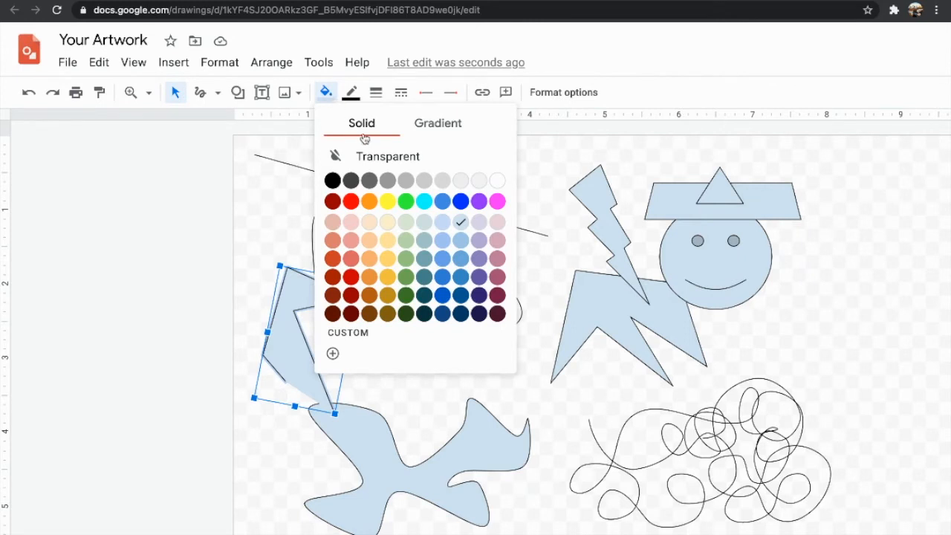
left_click(433, 129)
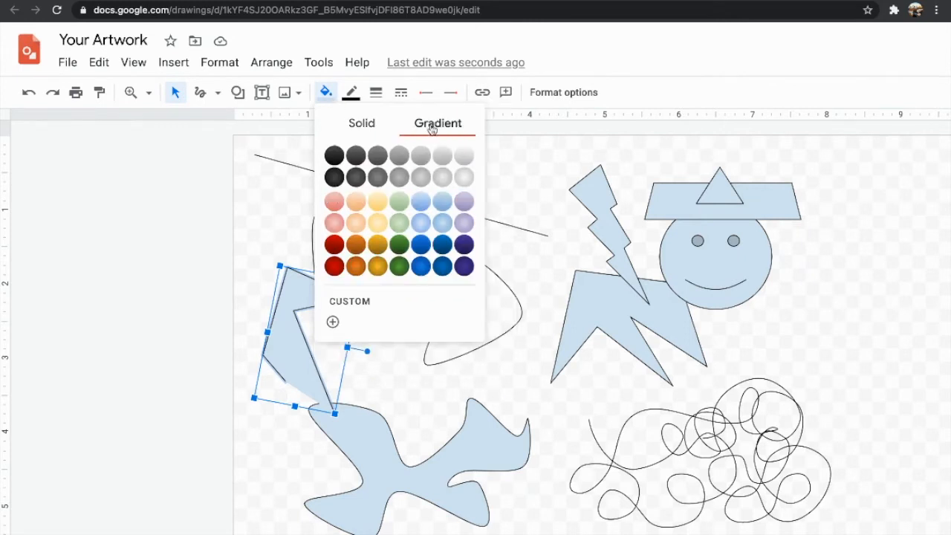
left_click(363, 134)
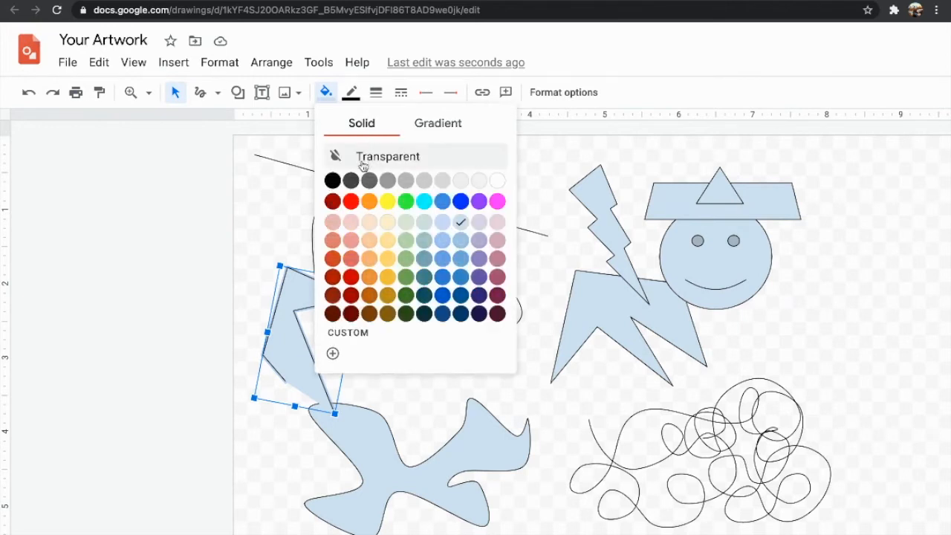
left_click(363, 160)
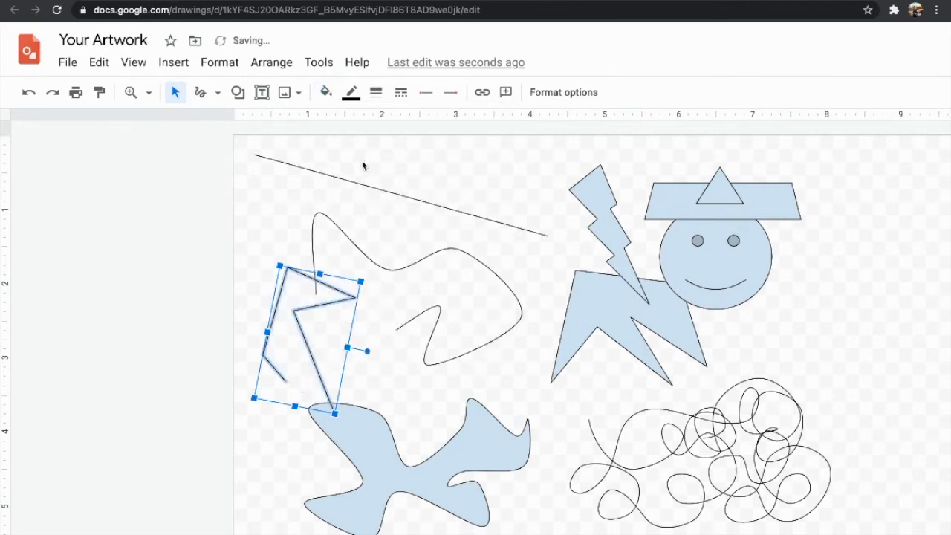
Give the open polyline shape a custom grey-teal fill based on #4e767f at about half transparency, and move it to overlap the blob.
left_click(328, 95)
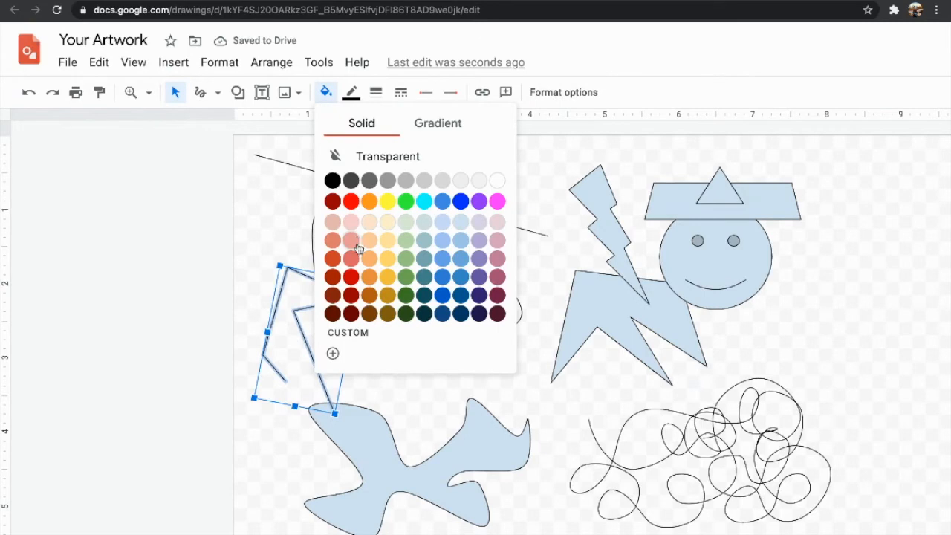
left_click(332, 354)
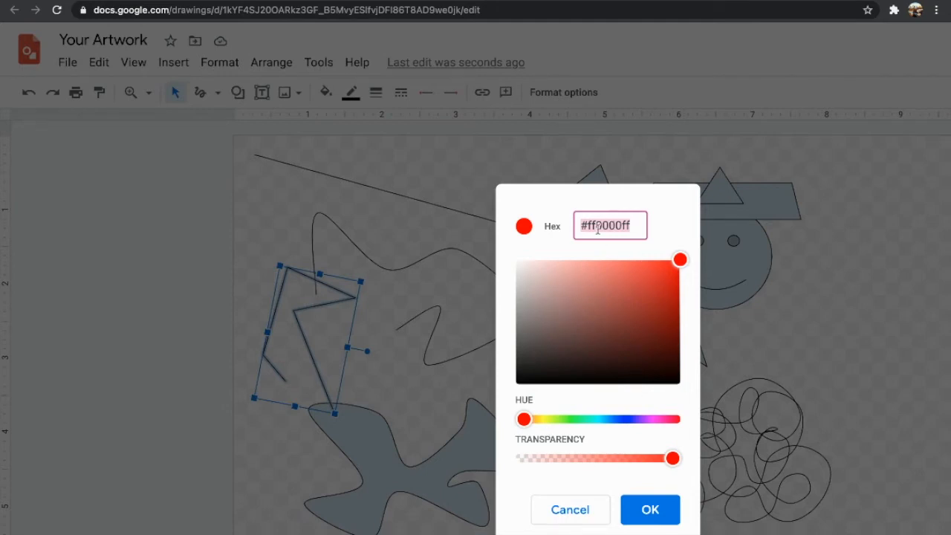
left_click_drag(600, 283, 643, 319)
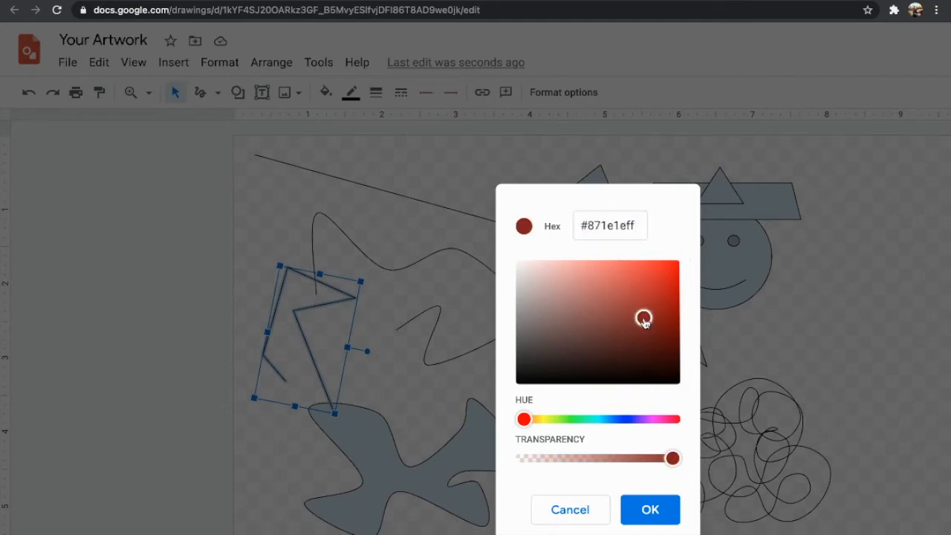
left_click_drag(556, 351, 624, 300)
left_click_drag(613, 353, 627, 341)
left_click_drag(525, 419, 604, 421)
left_click_drag(649, 329, 629, 281)
left_click(578, 322)
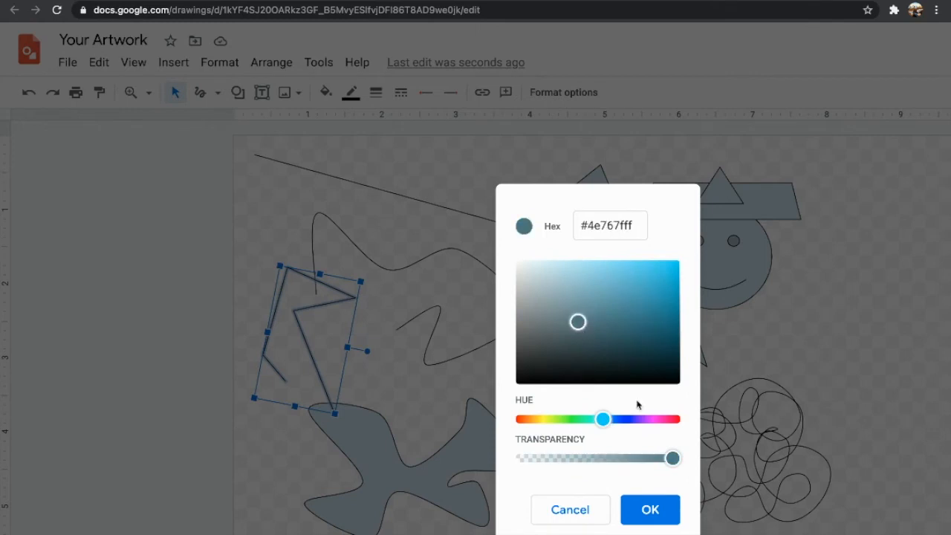
left_click_drag(672, 458, 594, 461)
left_click(647, 509)
left_click_drag(298, 356, 345, 396)
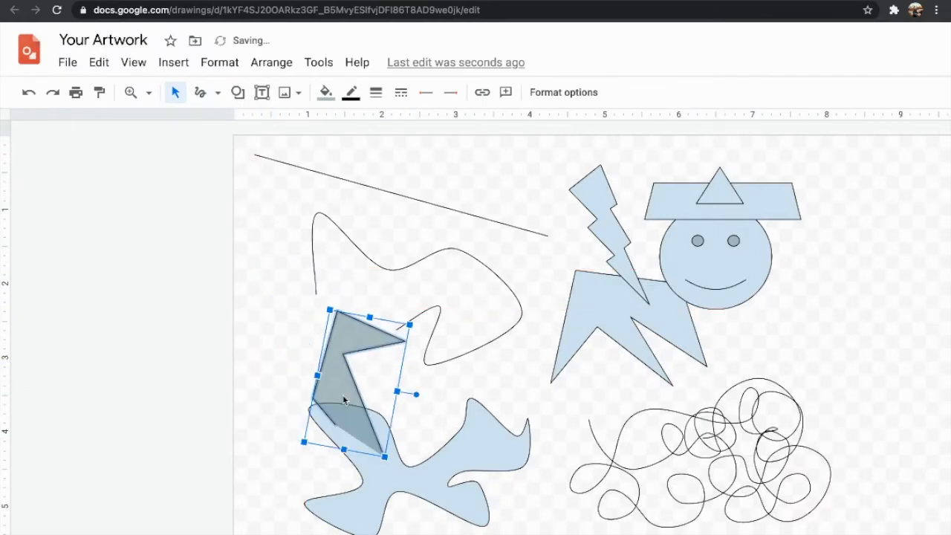
Fill the blob with the custom semi-transparent burnt orange #c6541183.
left_click(429, 468)
left_click(327, 92)
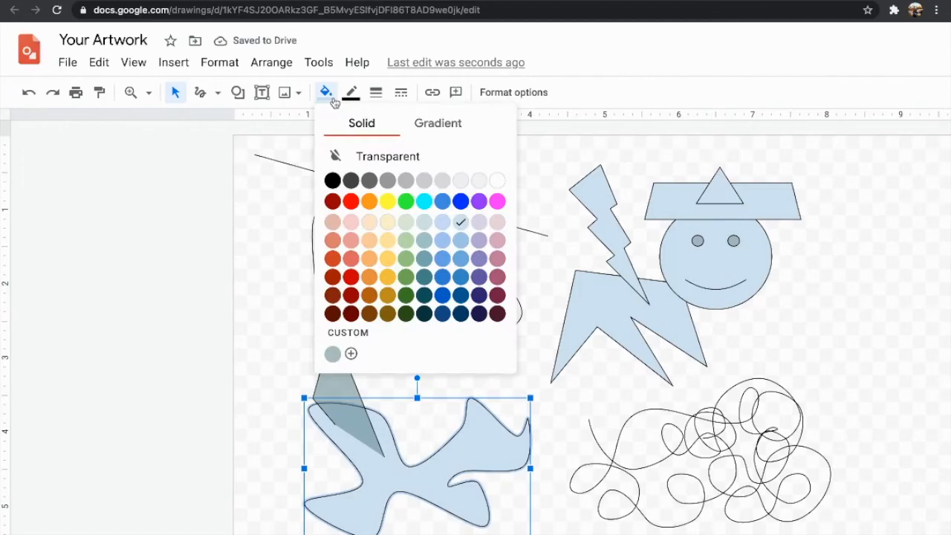
left_click(352, 351)
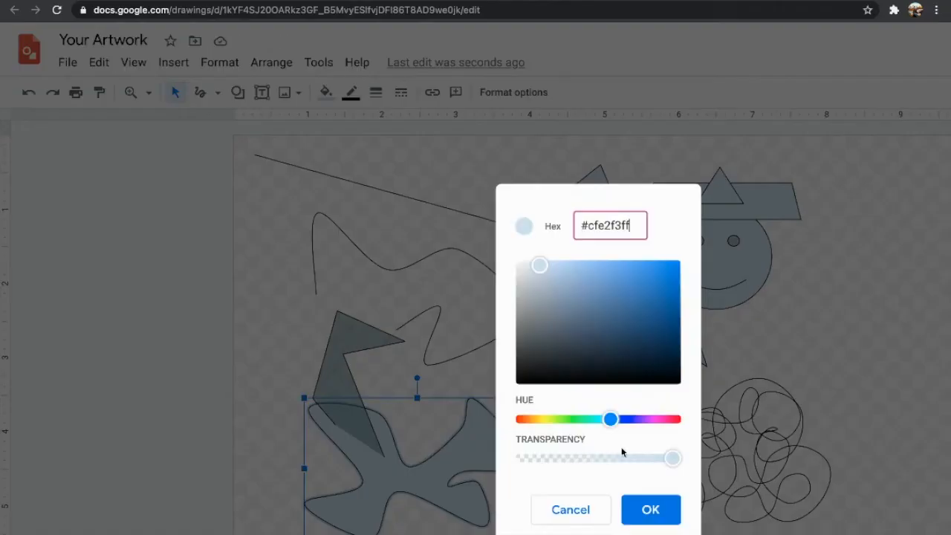
left_click_drag(673, 459, 601, 459)
left_click_drag(541, 421, 529, 422)
left_click(666, 287)
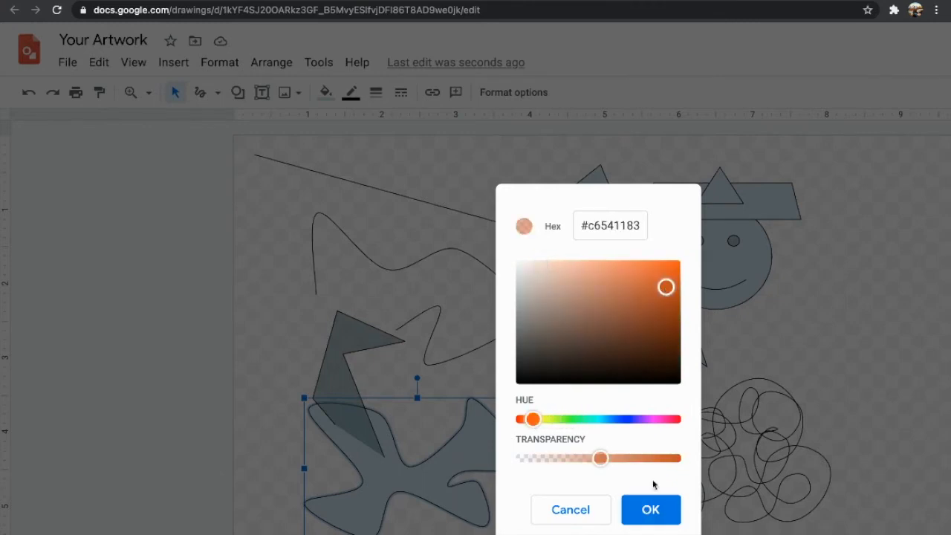
left_click(650, 518)
Fill the open polyline shape with orange, make it about half transparent as #ff99007d, and deselect it.
left_click(346, 371)
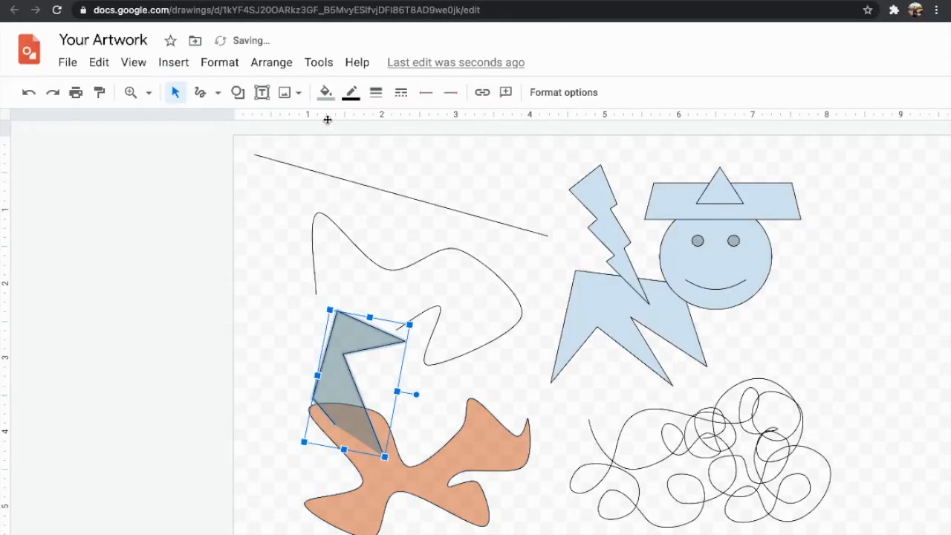
left_click(326, 92)
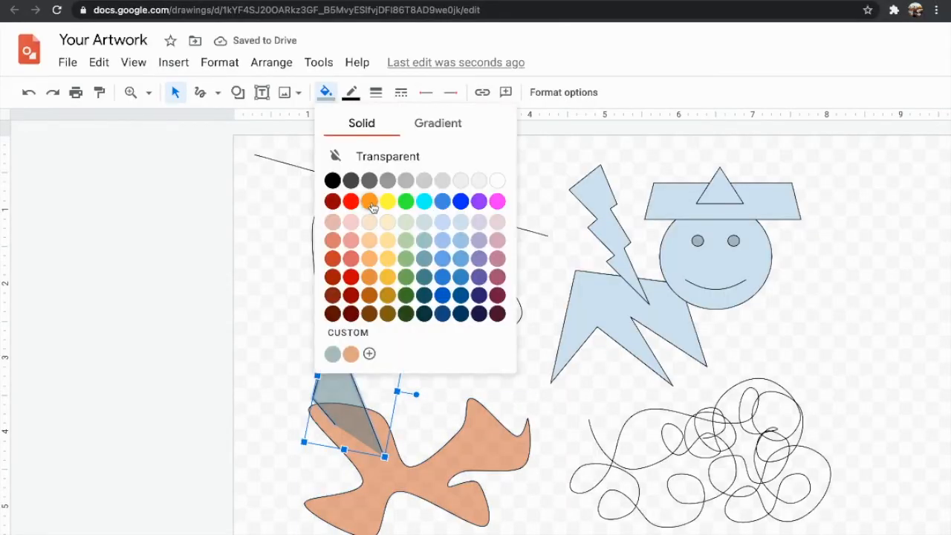
left_click(371, 205)
left_click(326, 93)
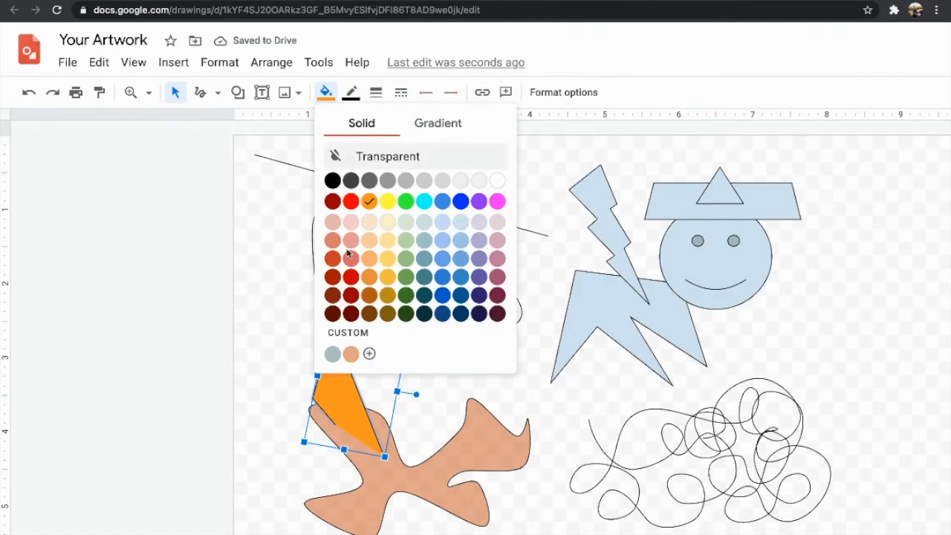
left_click(370, 353)
left_click_drag(646, 446, 573, 460)
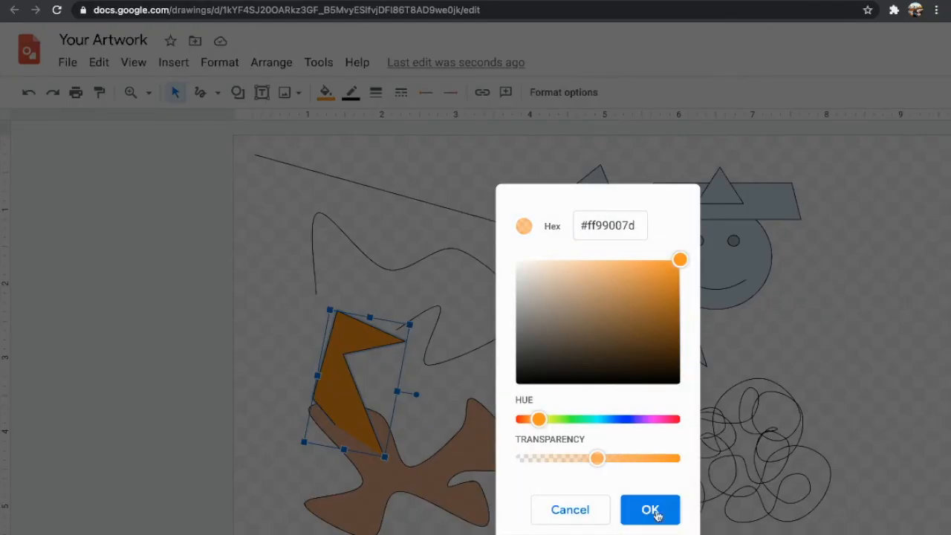
left_click(653, 511)
left_click(447, 404)
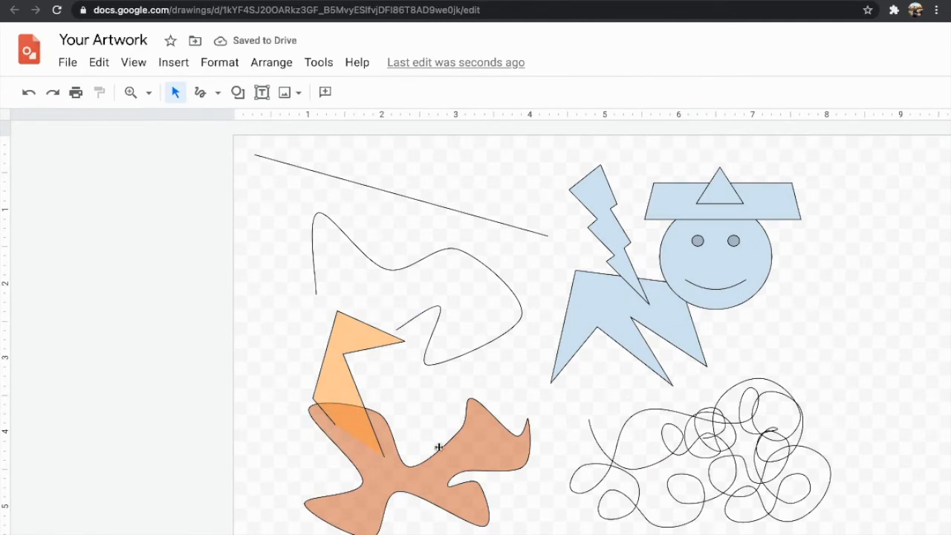
Fill the open polyline shape with the light green radial gradient.
left_click(353, 331)
left_click(326, 92)
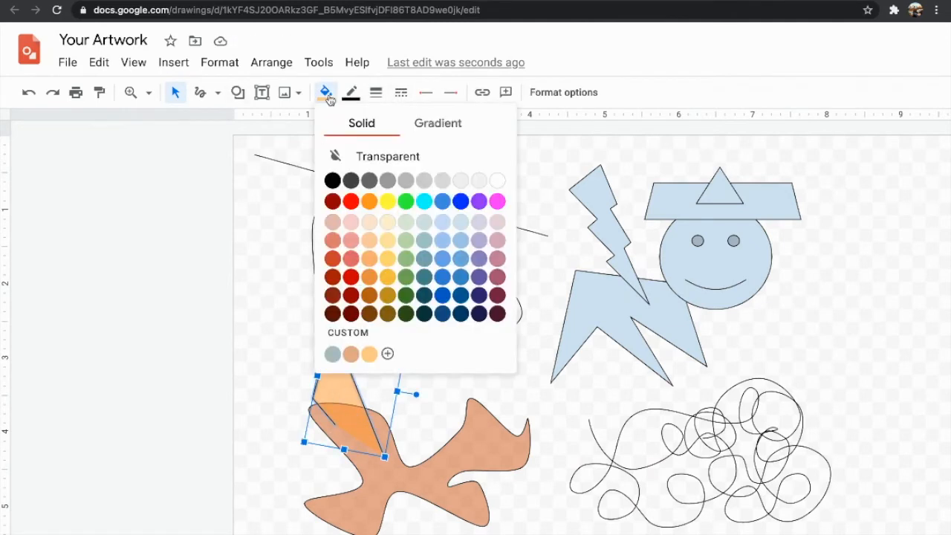
left_click(436, 127)
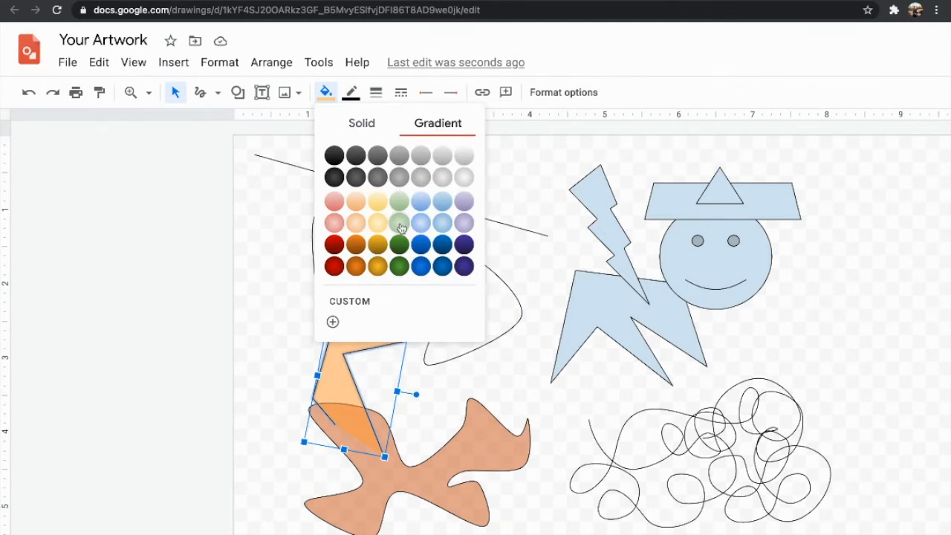
left_click(400, 223)
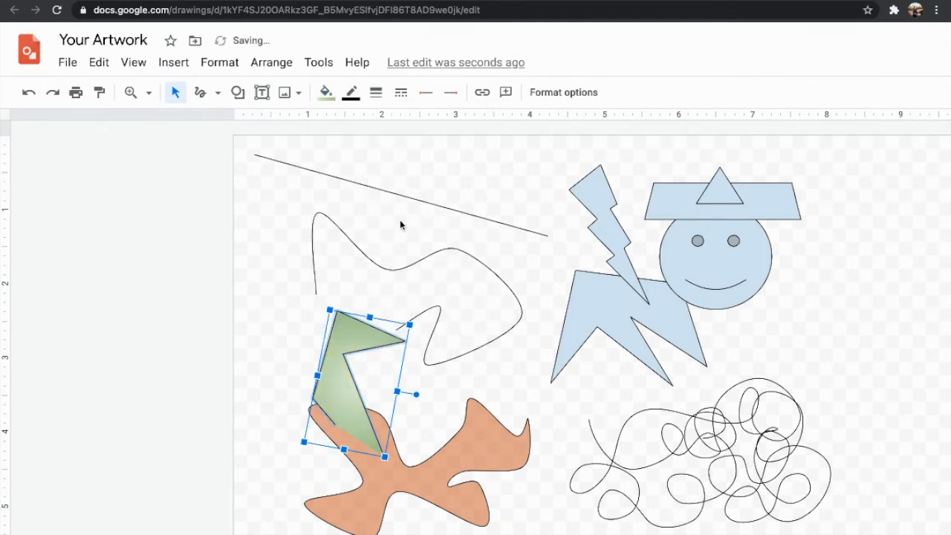
Fill the polyline shape with the light orange linear gradient and rotate it about a quarter turn counterclockwise.
left_click(331, 95)
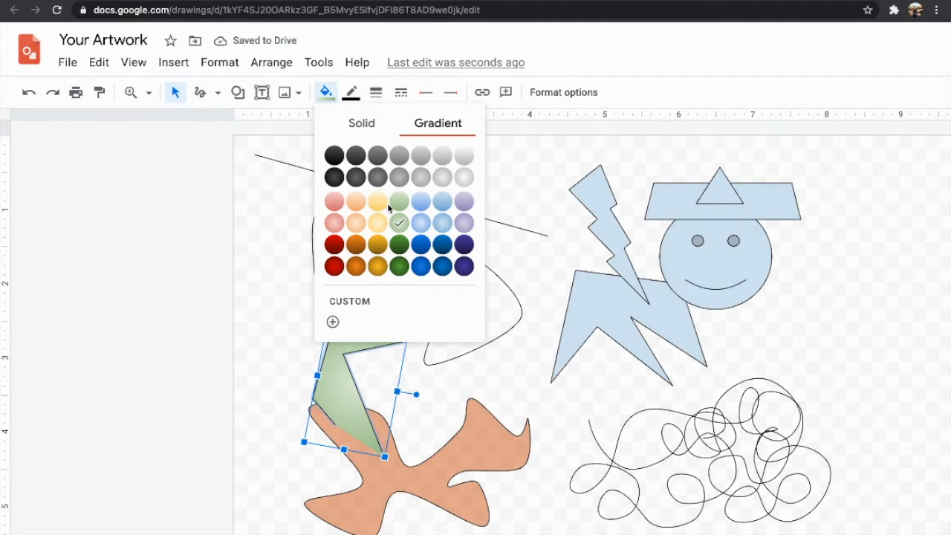
left_click(360, 205)
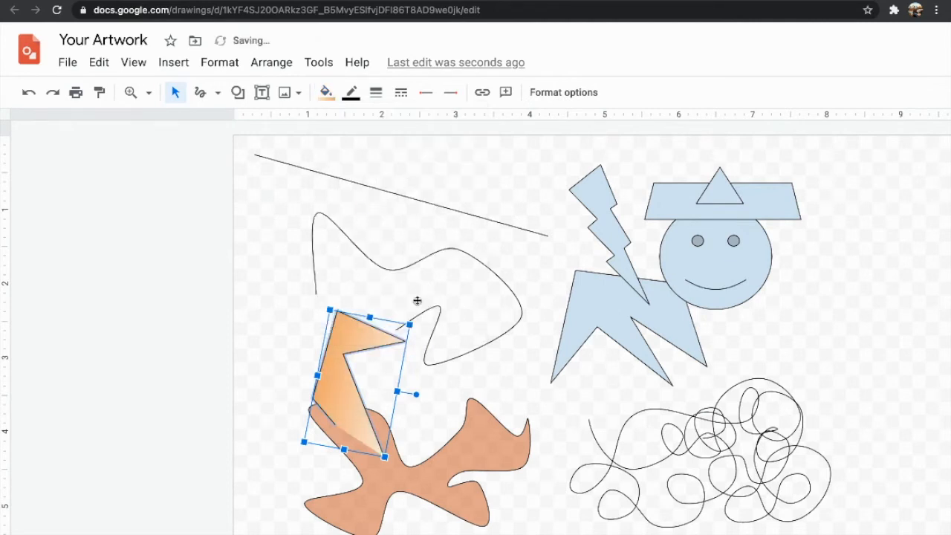
left_click_drag(416, 394, 361, 340)
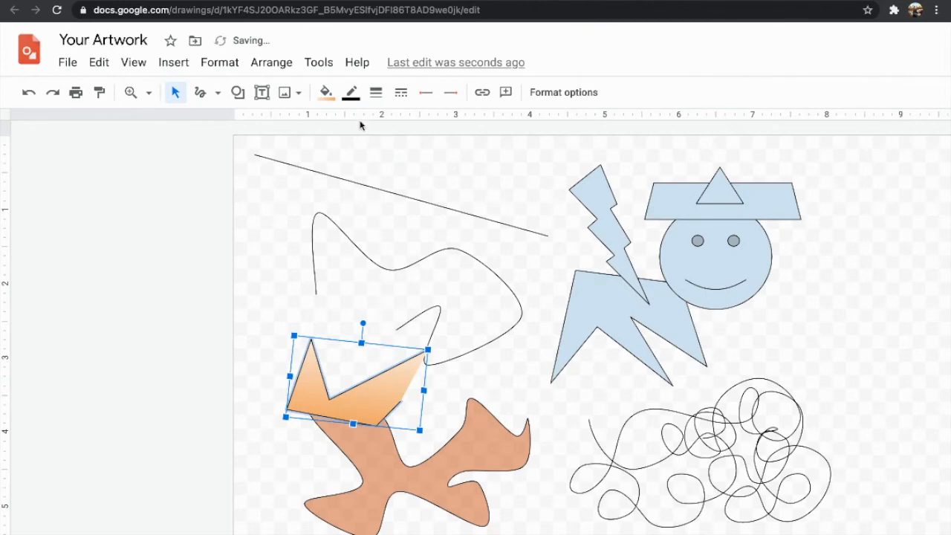
Start a custom gradient for the polyline shape and try the radial type centred at the top right and bottom left.
left_click(325, 93)
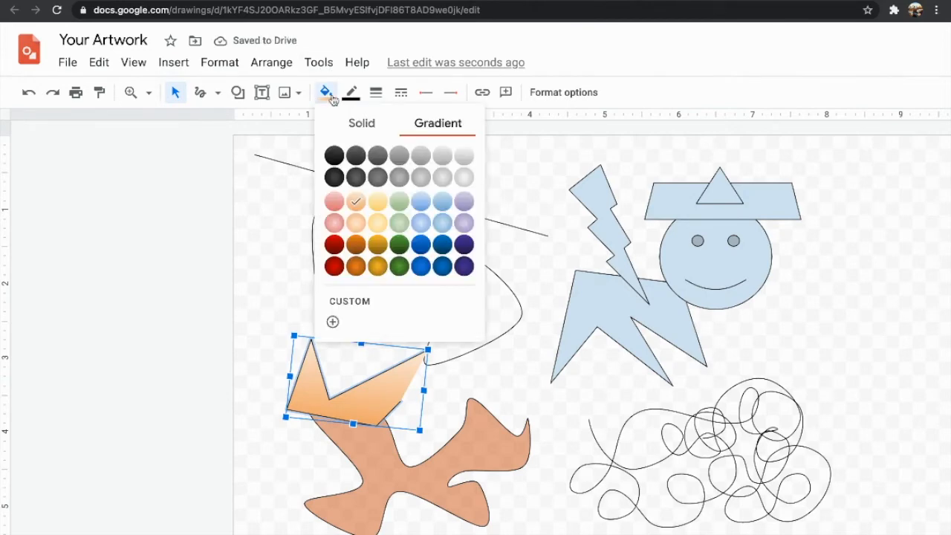
left_click(359, 305)
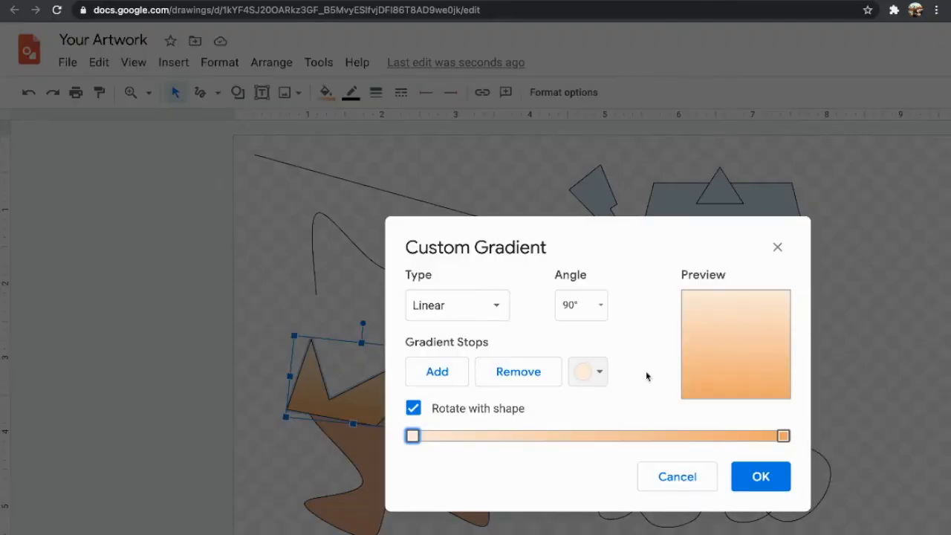
left_click(496, 310)
left_click(451, 368)
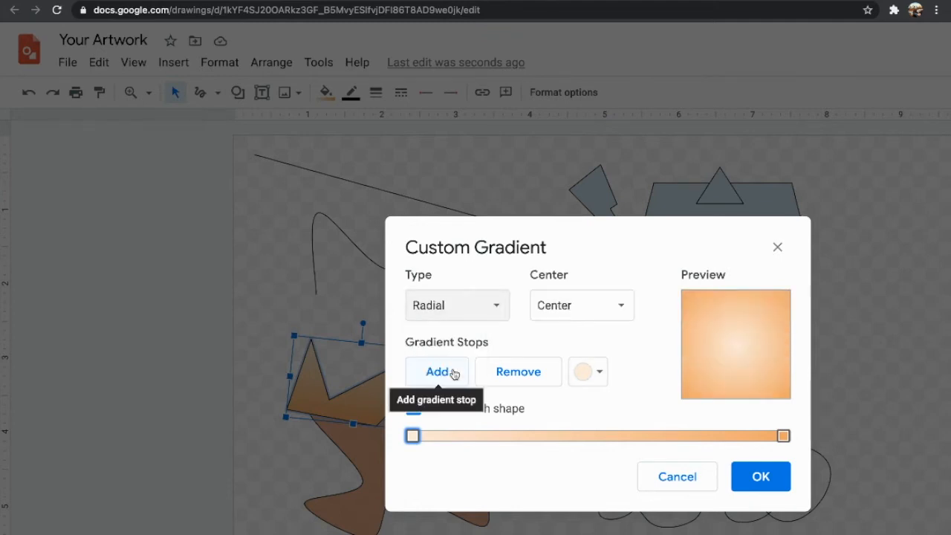
left_click(620, 307)
left_click(608, 393)
left_click(617, 308)
left_click(610, 421)
Switch the custom gradient back to linear and try a 180° angle before setting it to 270°.
left_click(492, 324)
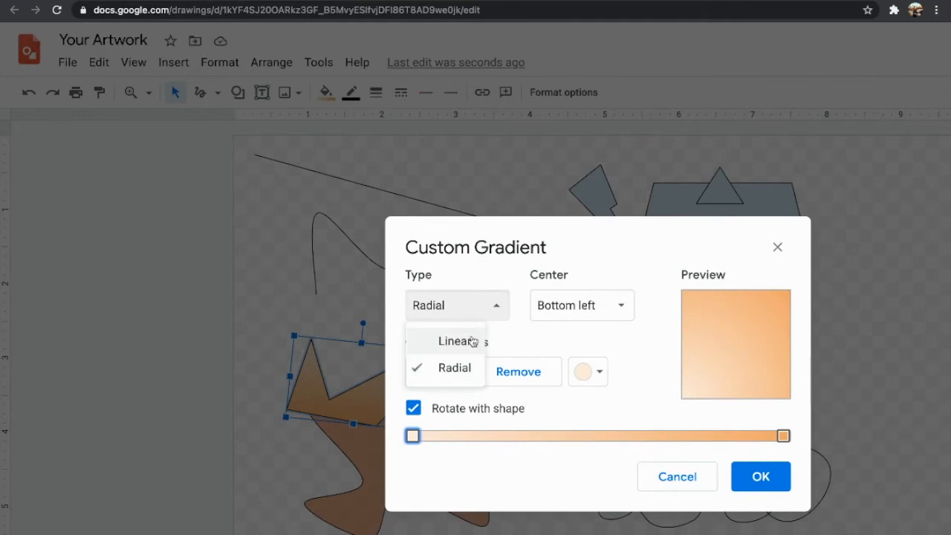
left_click(472, 339)
left_click(602, 306)
left_click(599, 446)
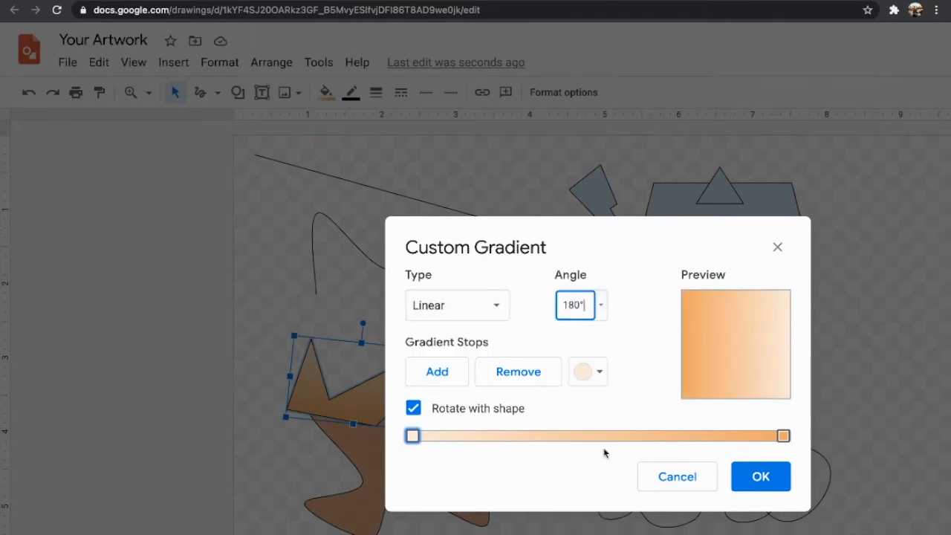
left_click(602, 305)
left_click(599, 501)
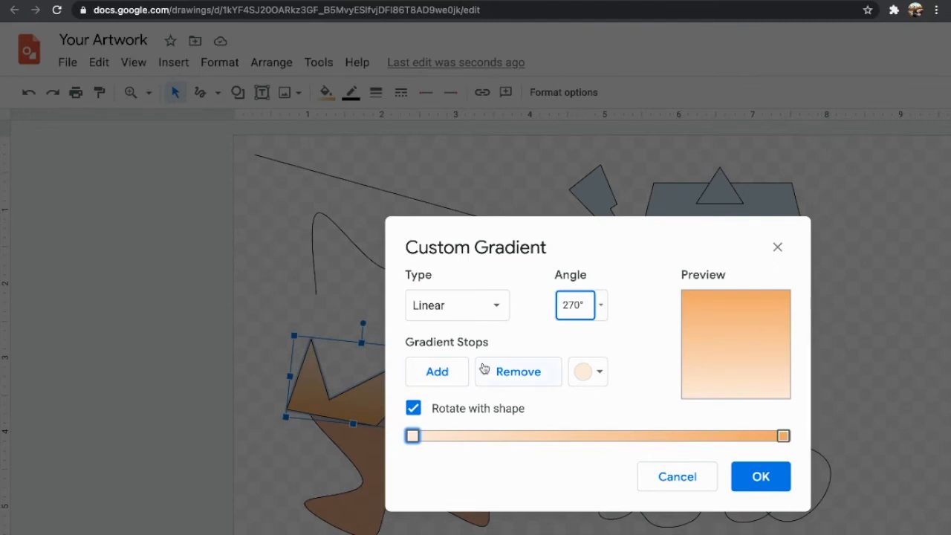
Add three gradient stops and spread them roughly evenly between the two end stops.
left_click(442, 373)
left_click(440, 373)
left_click(440, 372)
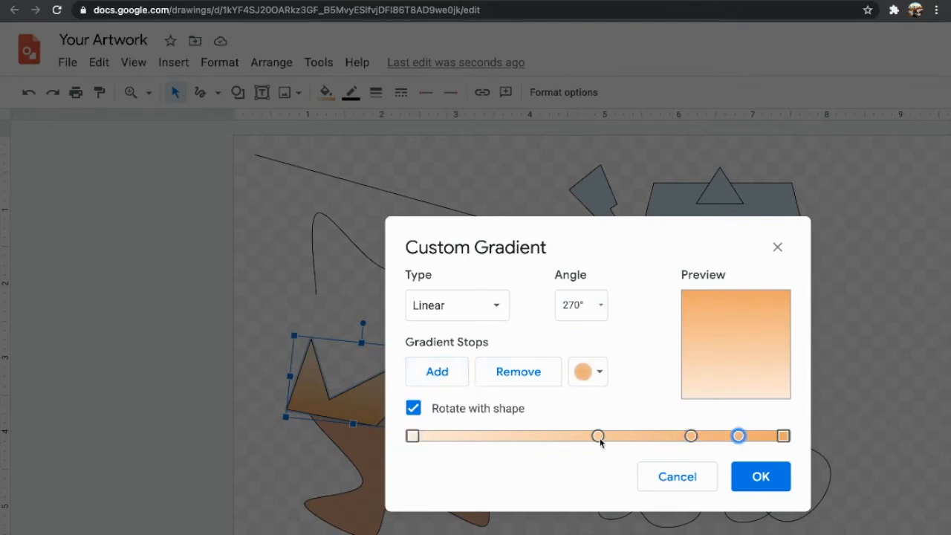
left_click_drag(599, 437, 473, 436)
left_click_drag(692, 437, 575, 437)
left_click_drag(739, 437, 653, 437)
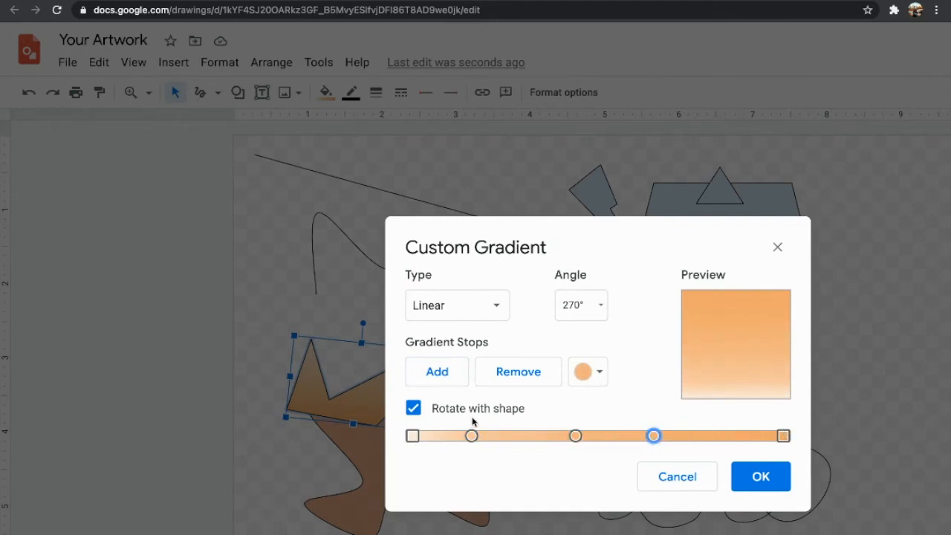
Colour the first gradient stop red and the second one light orange.
left_click(412, 436)
left_click(597, 374)
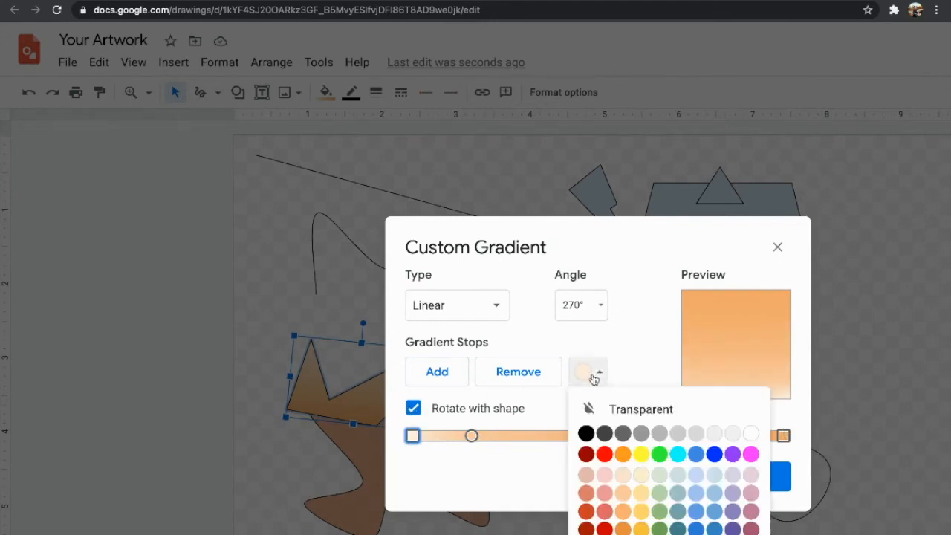
left_click(603, 455)
left_click(471, 437)
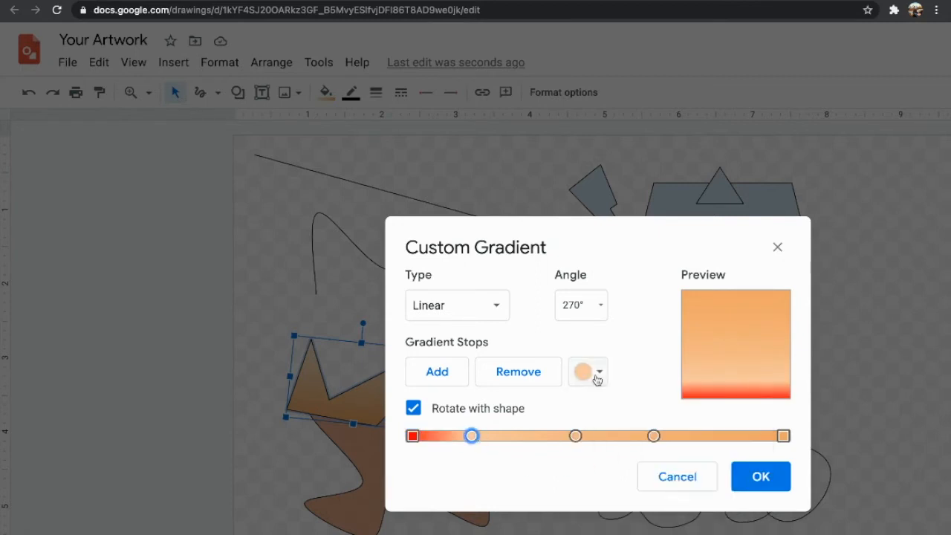
left_click(598, 373)
left_click(626, 503)
Colour the third gradient stop yellow, the fourth one green and the last one light blue.
left_click(576, 436)
left_click(594, 373)
left_click(642, 513)
left_click(654, 436)
left_click(604, 373)
left_click(665, 517)
left_click(782, 436)
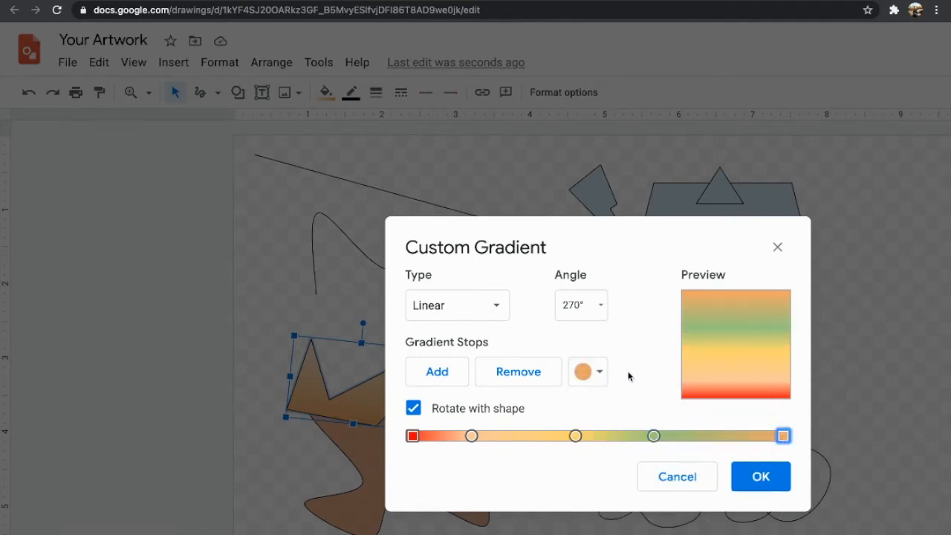
left_click(599, 373)
left_click(711, 495)
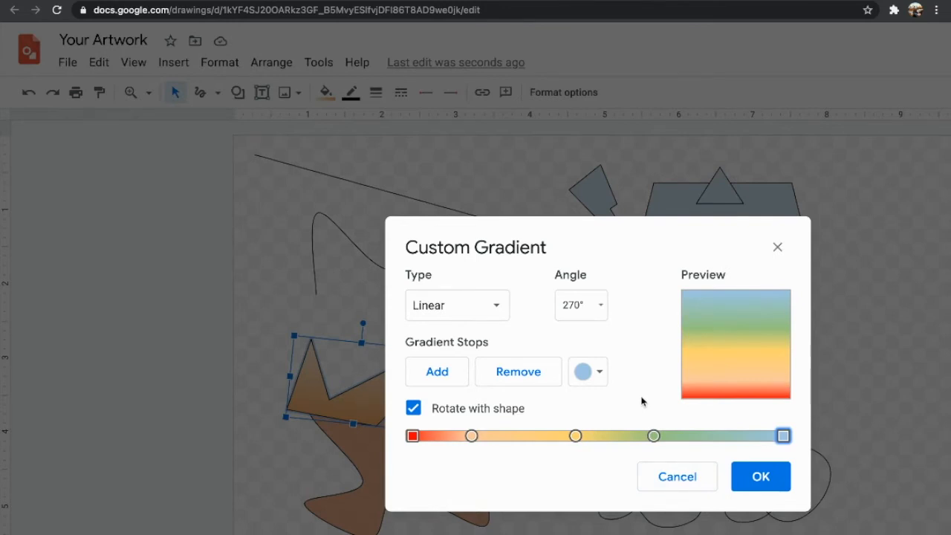
Try the multicolour gradient as radial centred at the top right, and return it to linear.
left_click(490, 306)
left_click(465, 361)
left_click(604, 305)
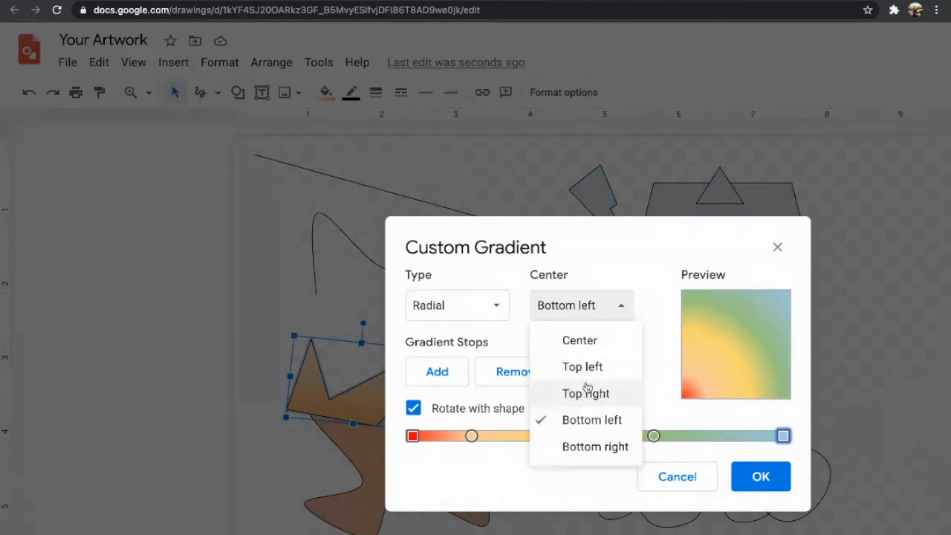
left_click(583, 389)
left_click(494, 318)
left_click(454, 341)
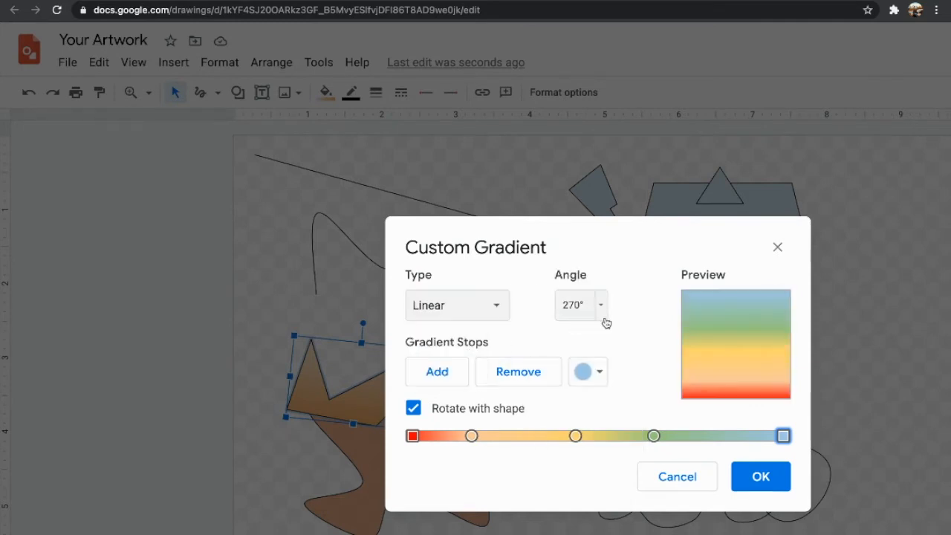
Set the linear gradient's angle to 180°, apply it to the polyline shape and deselect the shape.
left_click(601, 308)
left_click(595, 446)
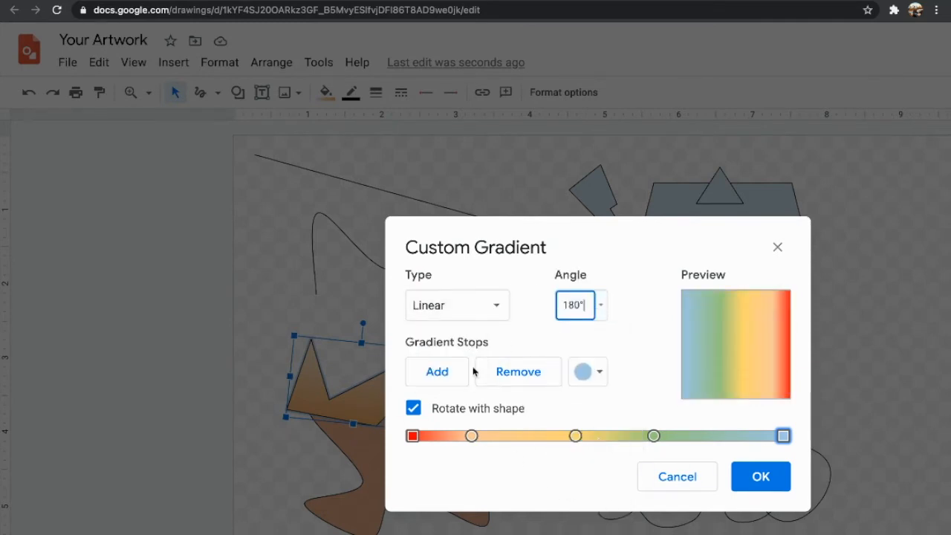
left_click(759, 476)
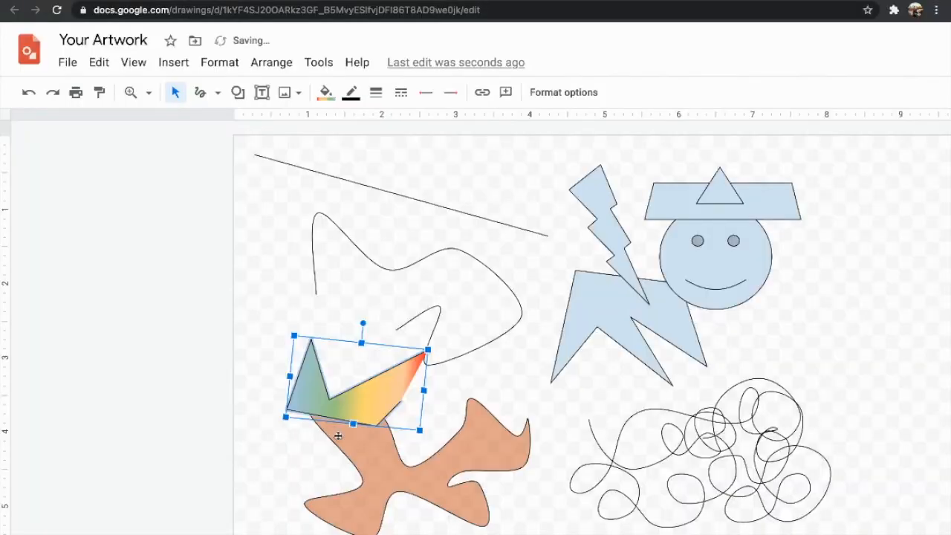
left_click(325, 92)
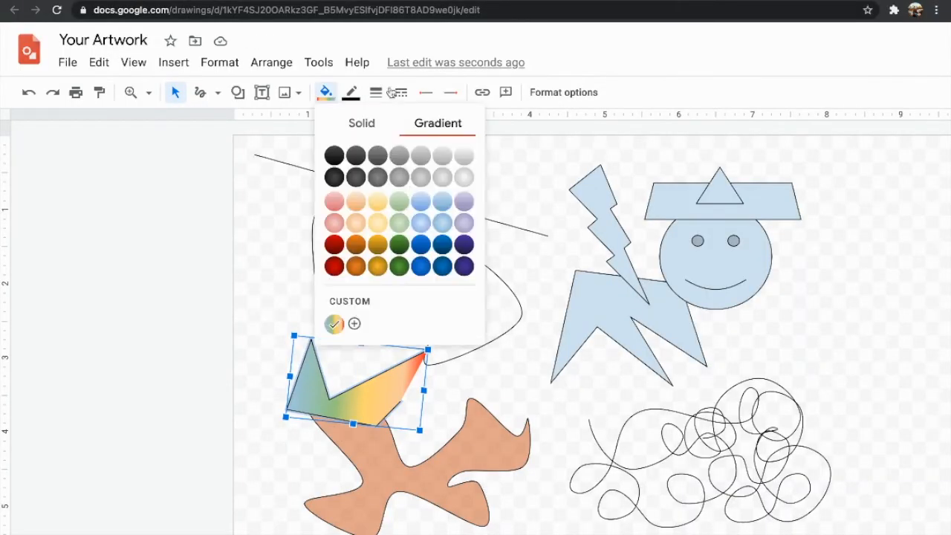
left_click(447, 406)
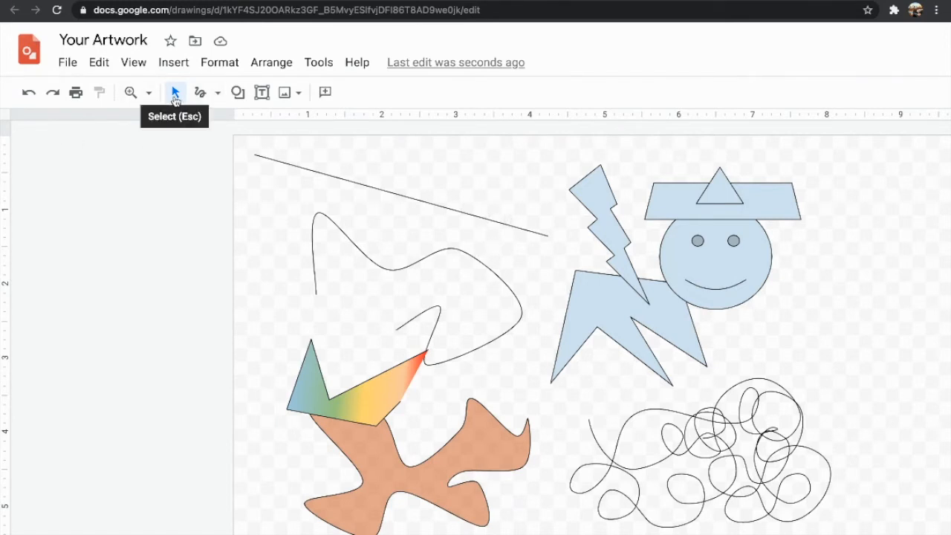
Select the straight line, the curve and the scribble together and make them muted pink and 8px thick.
left_click(404, 196)
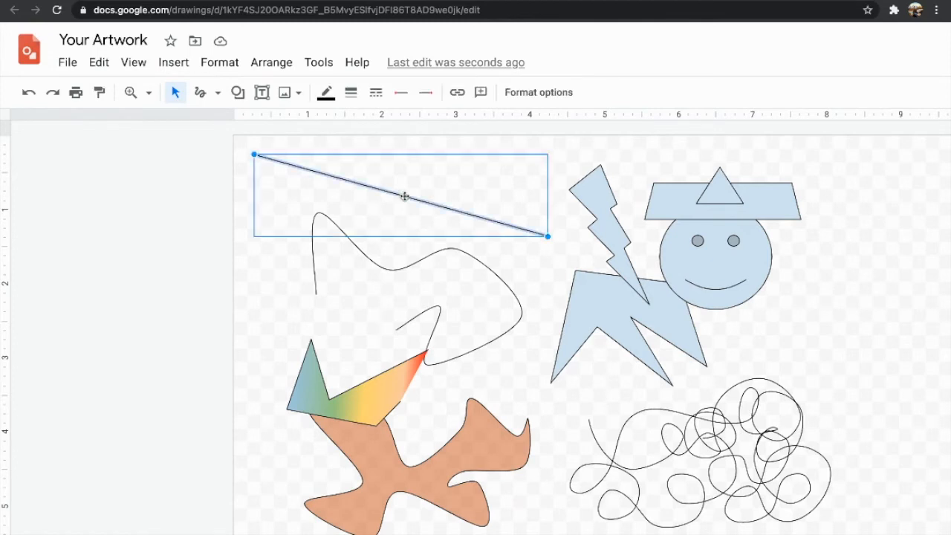
left_click(416, 266, "shift")
left_click(731, 435, "shift")
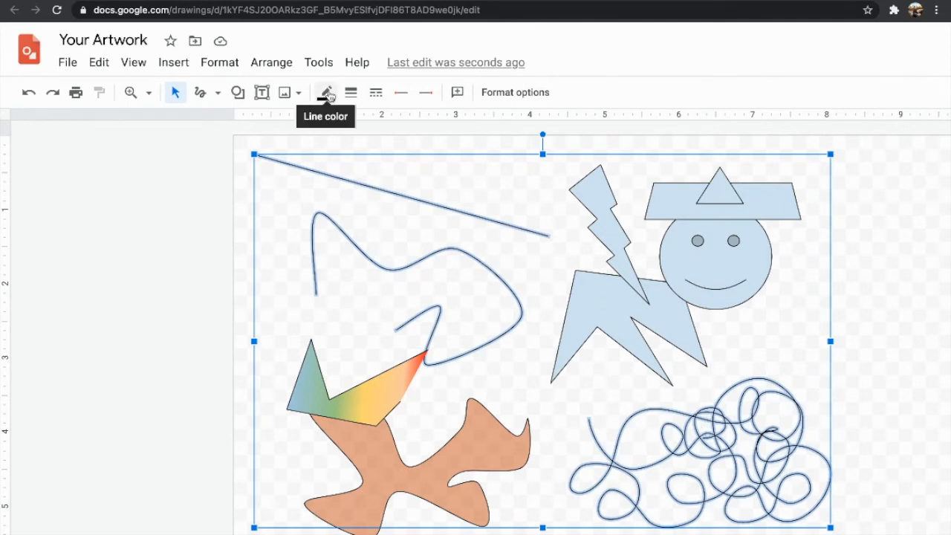
left_click(328, 94)
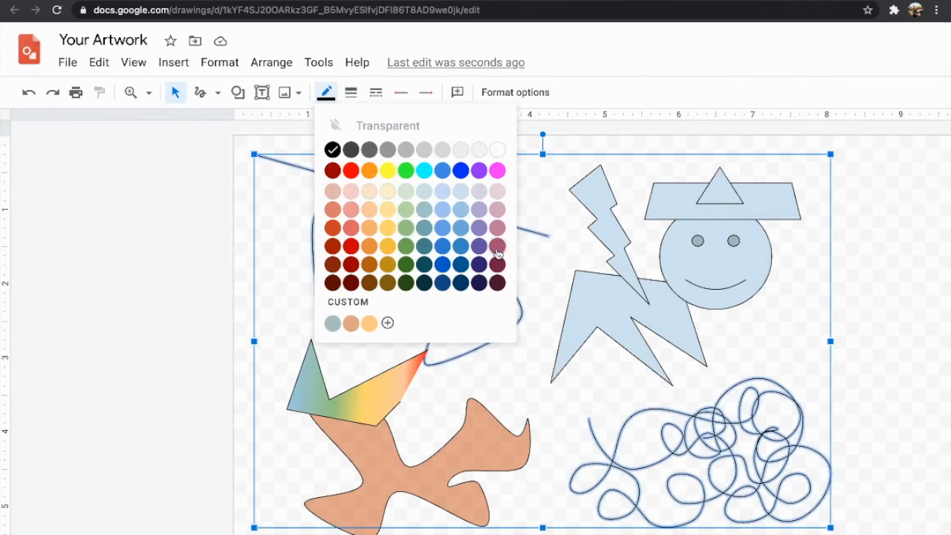
left_click(499, 229)
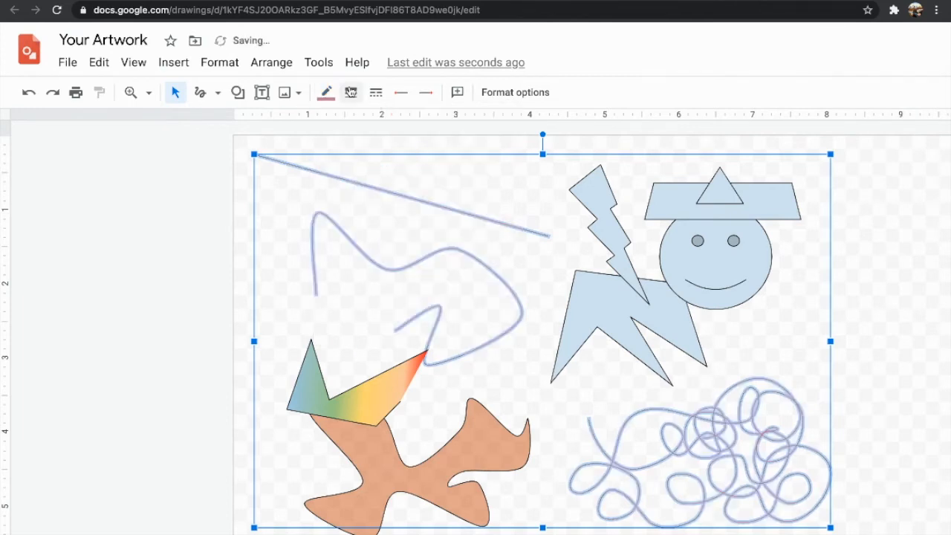
left_click(350, 92)
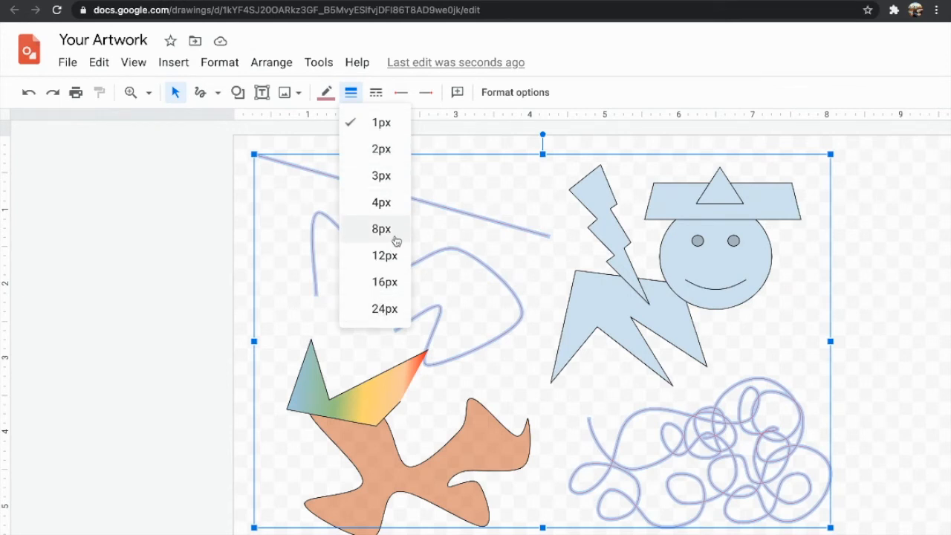
left_click(381, 229)
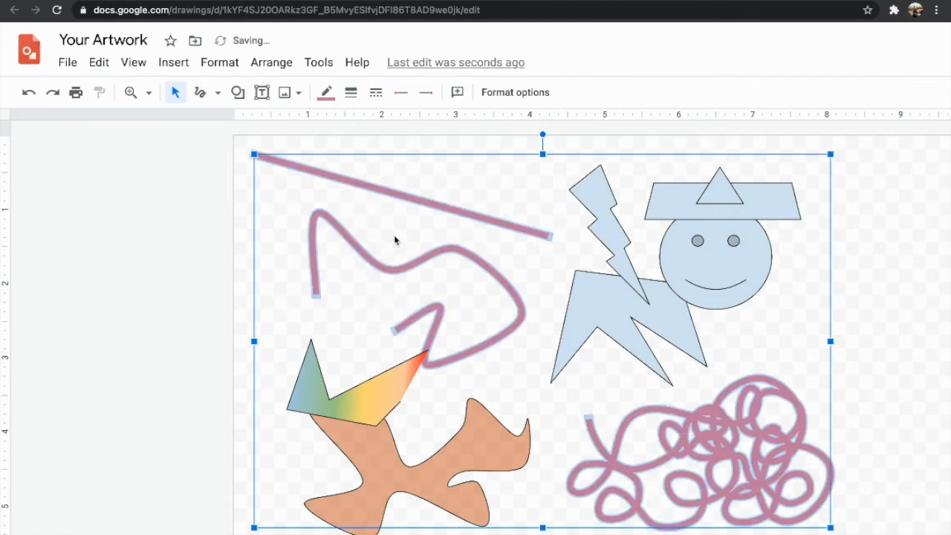
Try the dotted, dashed, dash-dot and long-dash styles on the three selected lines and set them to long dash-dot.
left_click(377, 92)
left_click(408, 152)
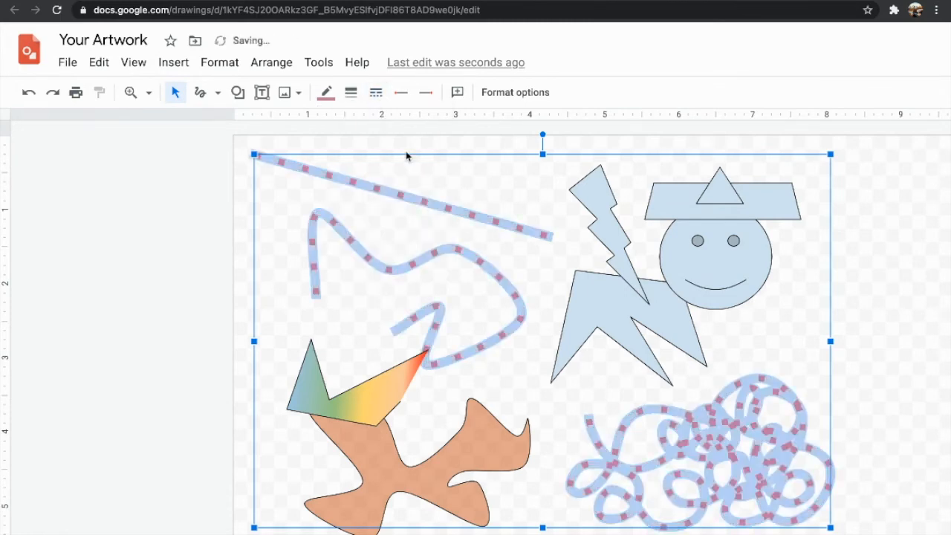
left_click(381, 97)
left_click(404, 170)
left_click(378, 93)
left_click(414, 200)
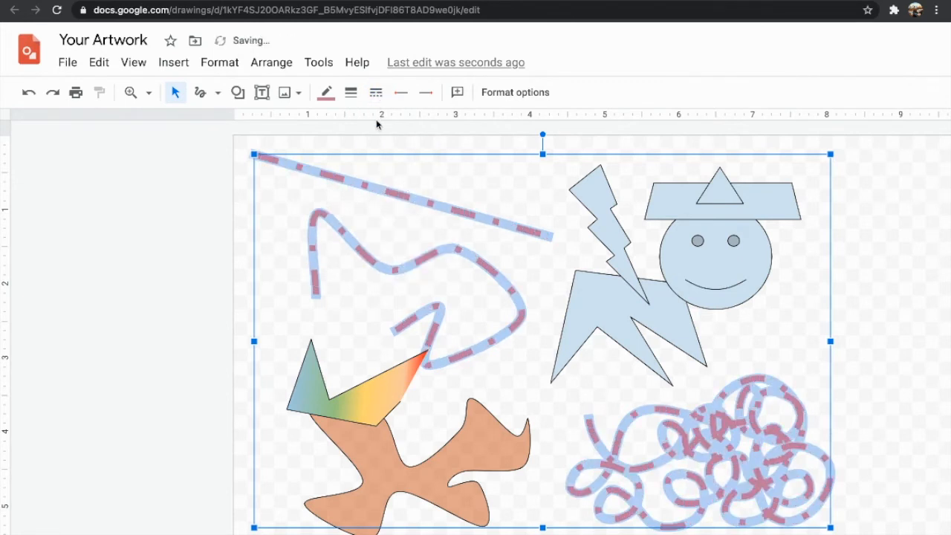
left_click(376, 92)
left_click(400, 234)
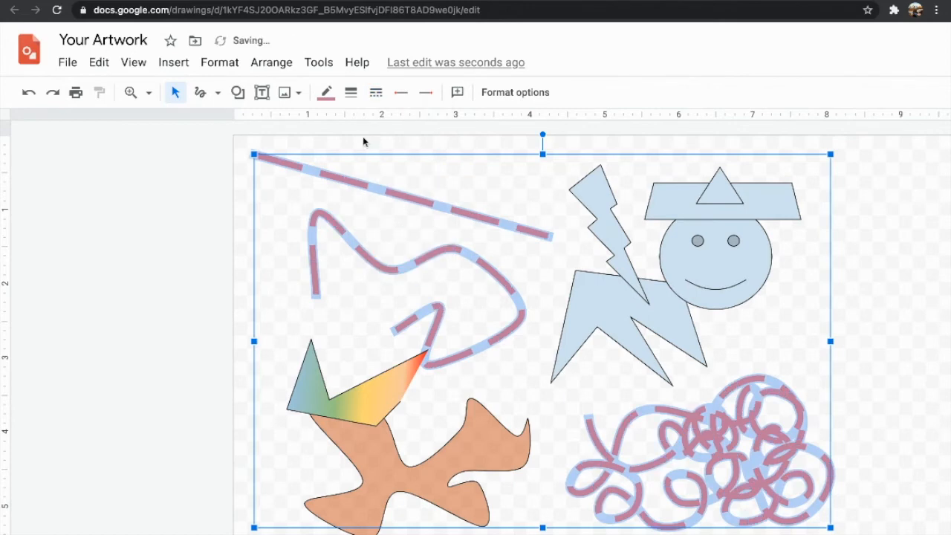
left_click(376, 93)
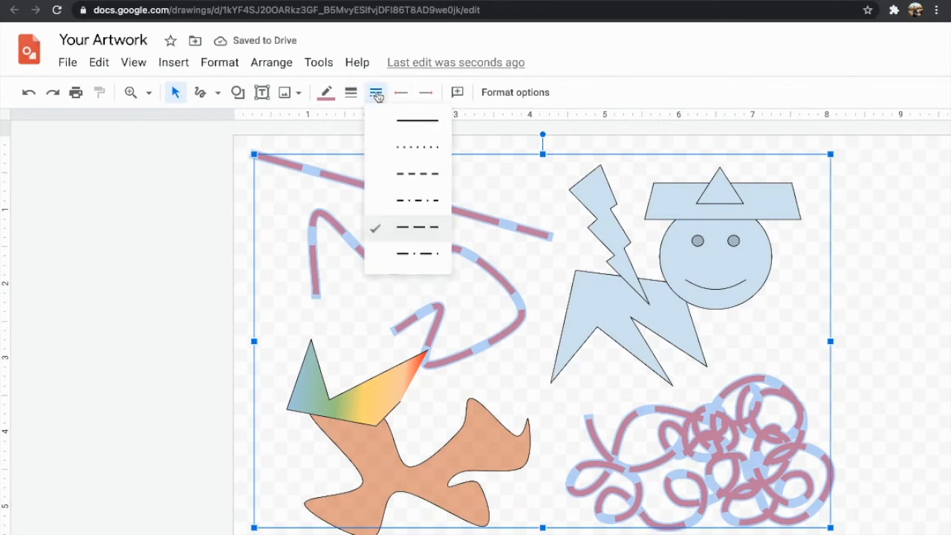
left_click(408, 255)
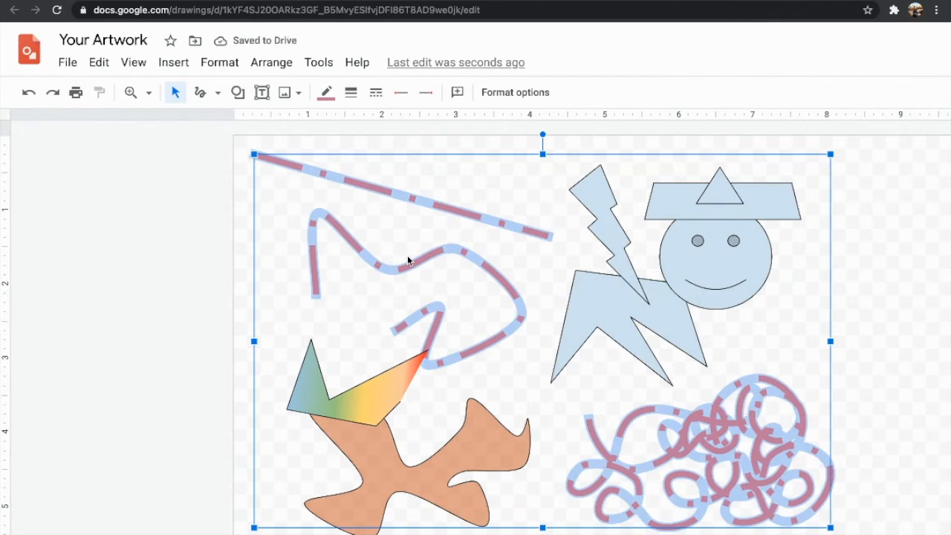
Undo the last line style changes on the straight line, curve and scribble until they are dotted, and deselect them.
left_click(425, 137)
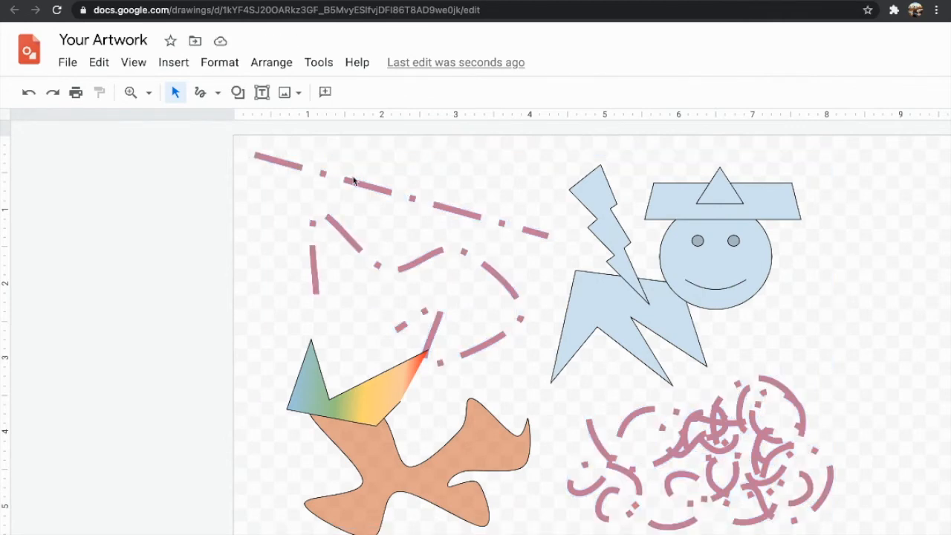
left_click(29, 94)
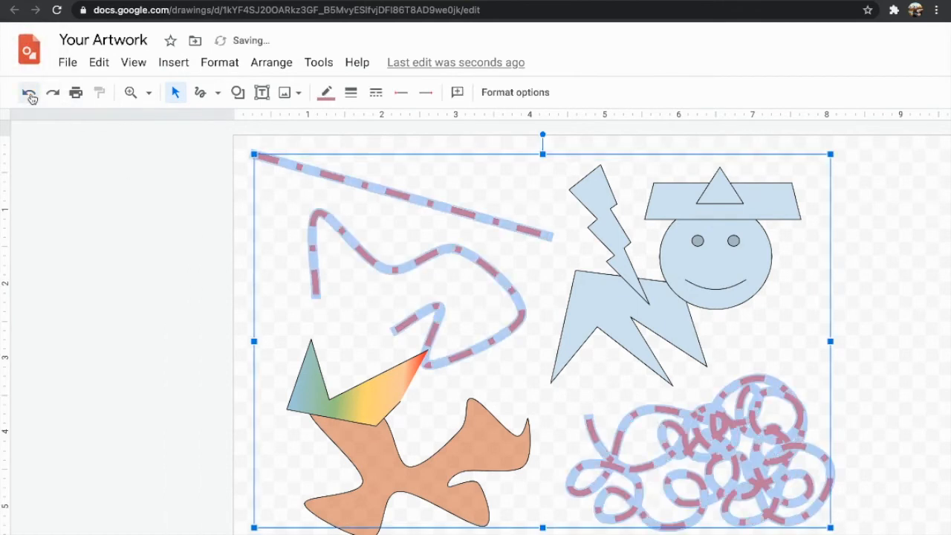
left_click(29, 95)
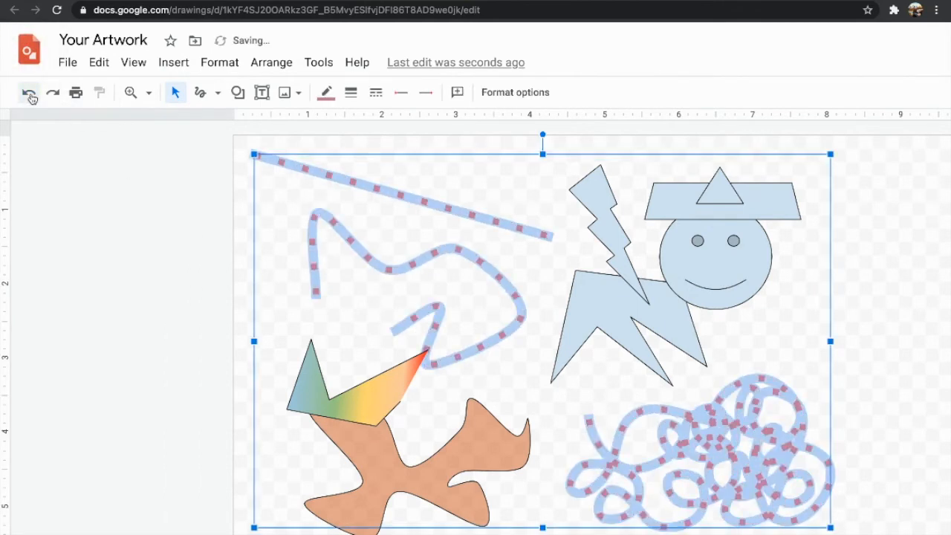
left_click(364, 136)
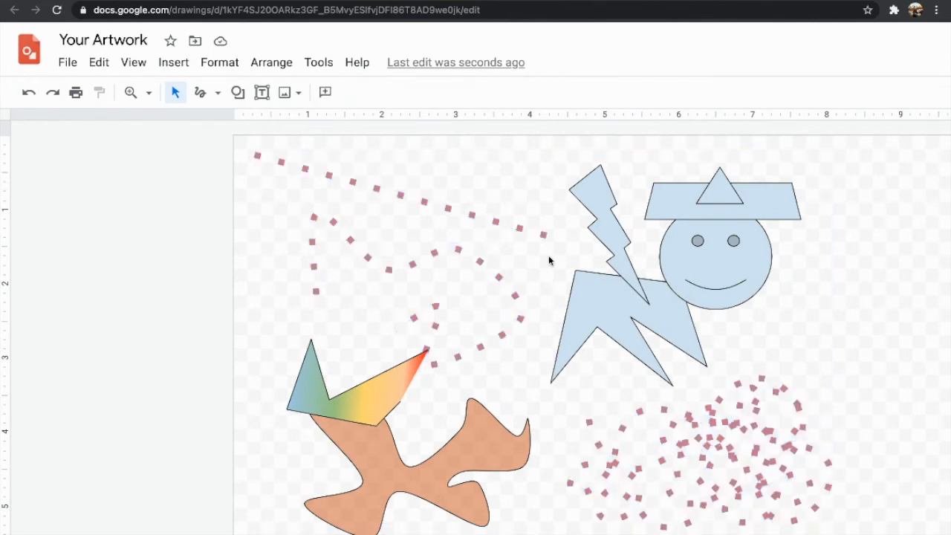
Select the lightning bolt, legs shape, smiley face, hat pieces and orange shape one after another to examine how they overlap.
left_click(607, 231)
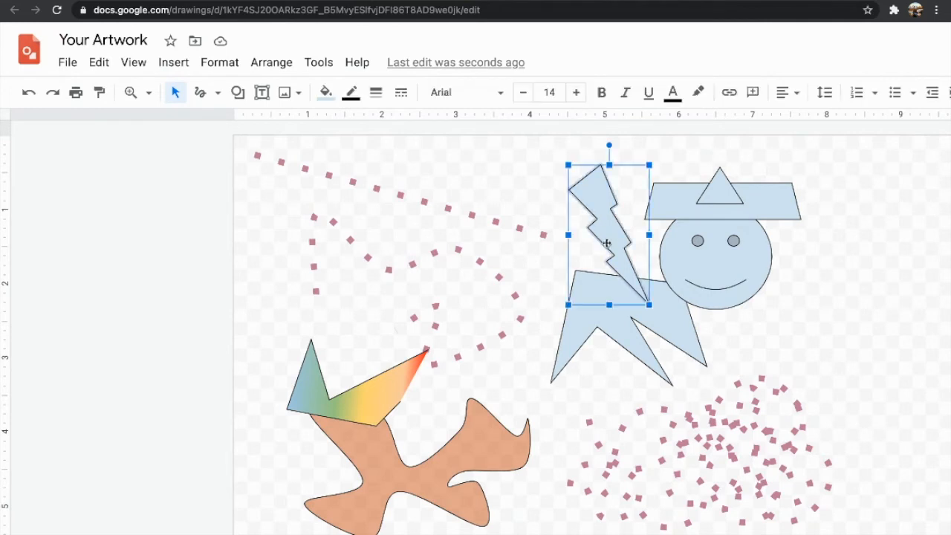
left_click(603, 318)
left_click(754, 274)
left_click(787, 197)
left_click(727, 202)
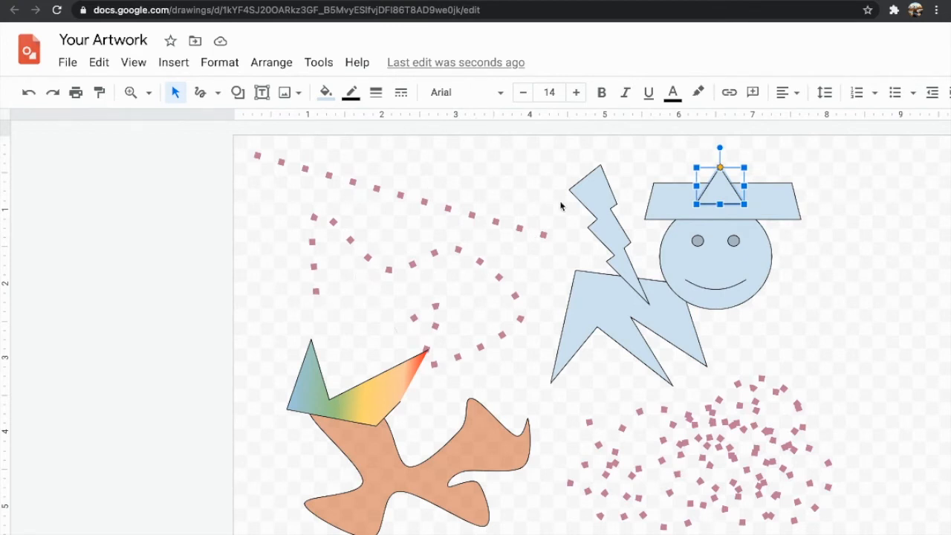
left_click(625, 252)
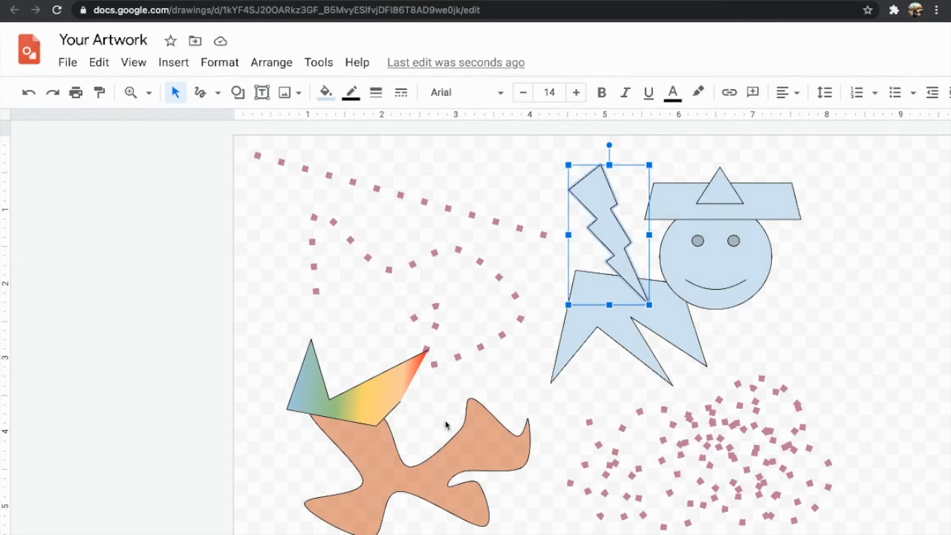
left_click(360, 460)
Bring the blue zigzag body shape to the front, above the lightning bolt and the smiley face.
left_click(677, 310)
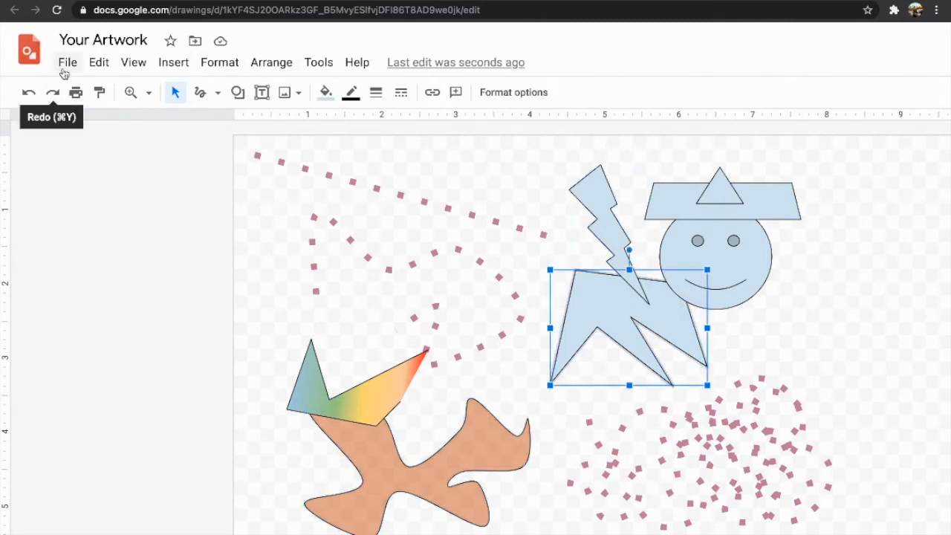
left_click(279, 71)
mouse_move(287, 91)
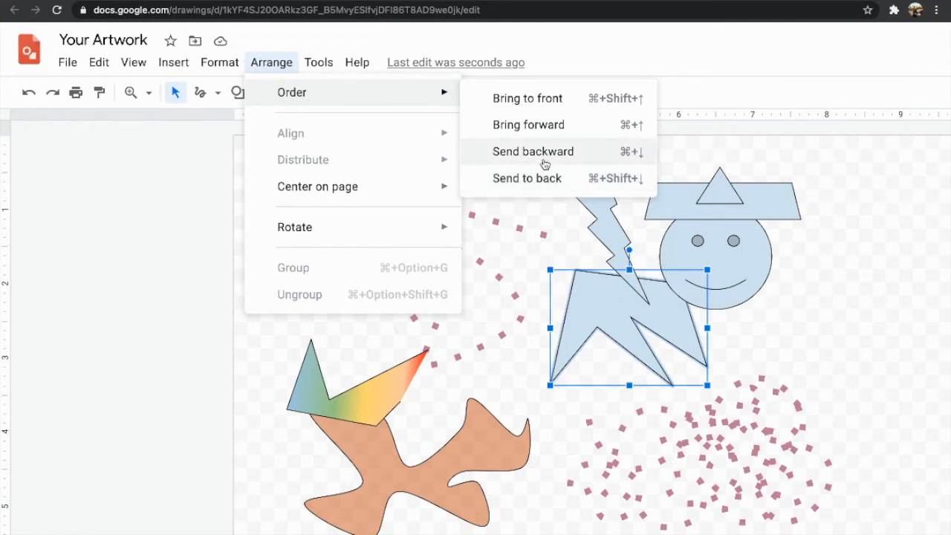
left_click(567, 98)
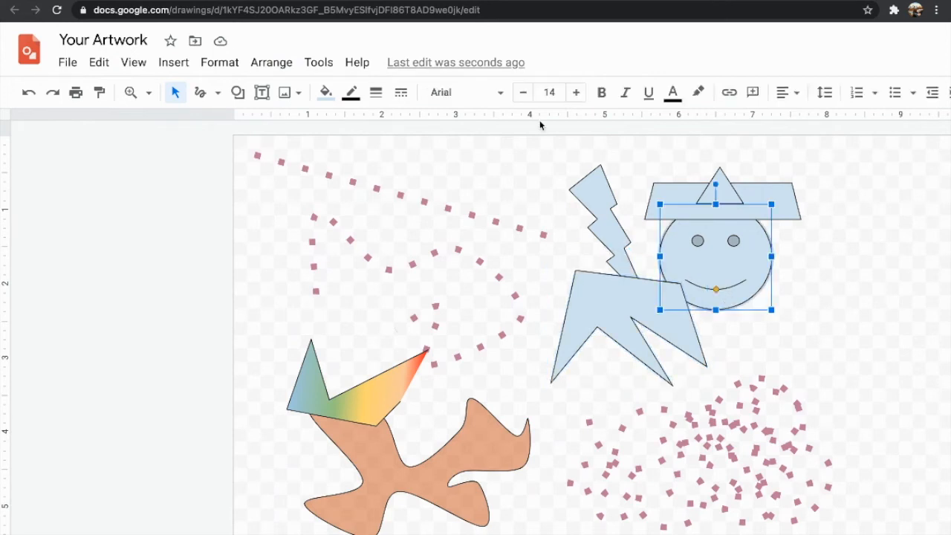
Bring the smiley face to the front, above the hat and the body shape.
left_click(287, 74)
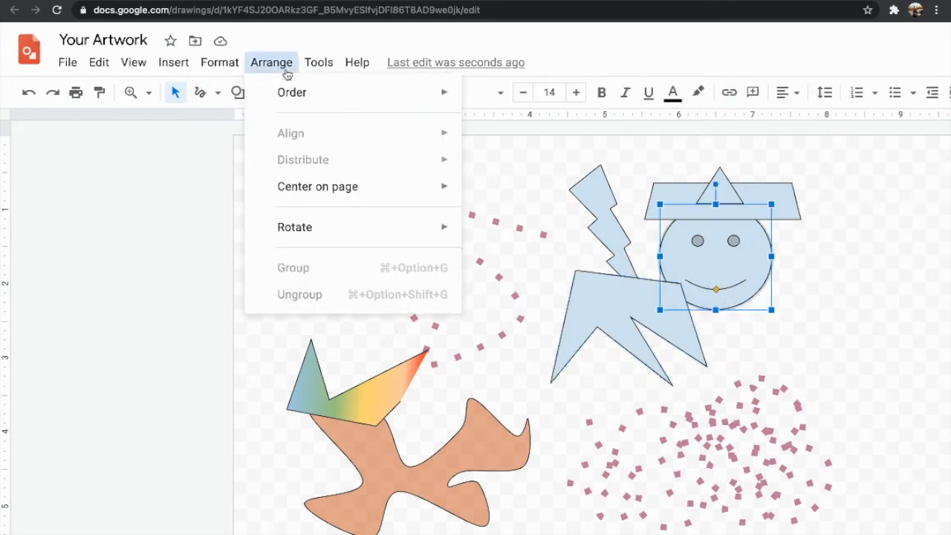
mouse_move(291, 91)
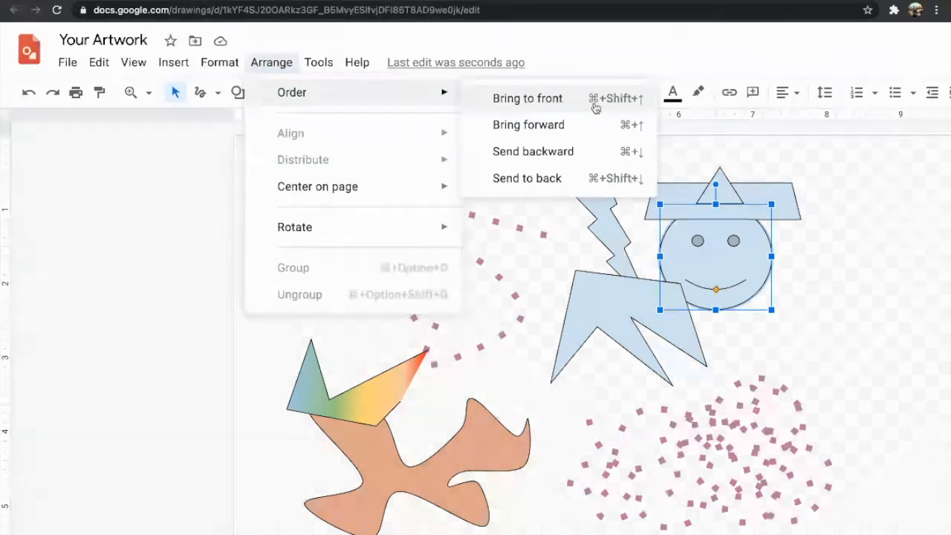
left_click(632, 110)
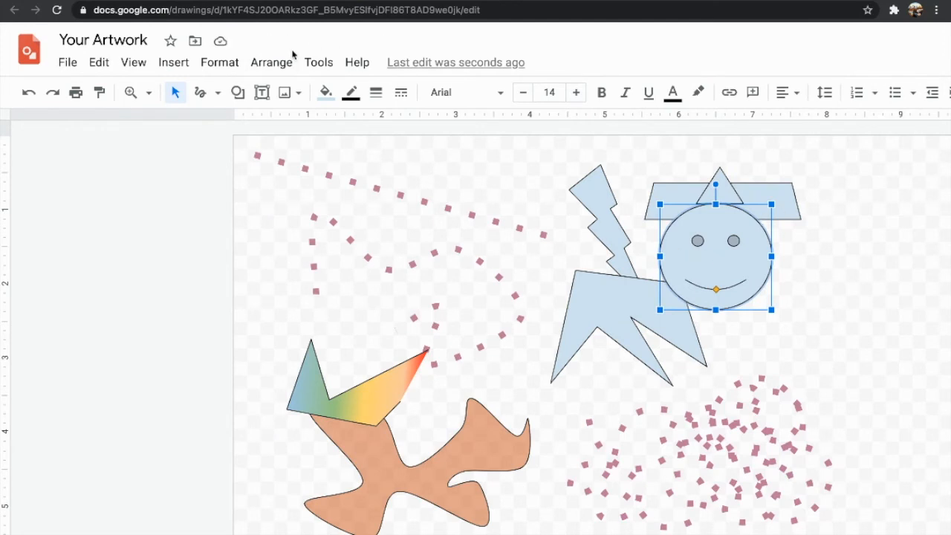
Send the smiley face to the back, move it slightly right under the hat and deselect it.
left_click(271, 62)
mouse_move(307, 93)
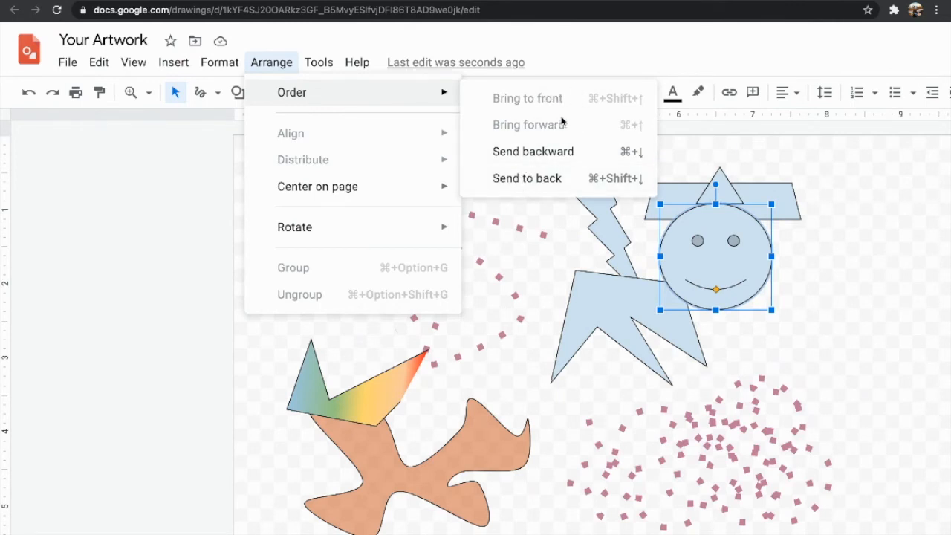
left_click(526, 179)
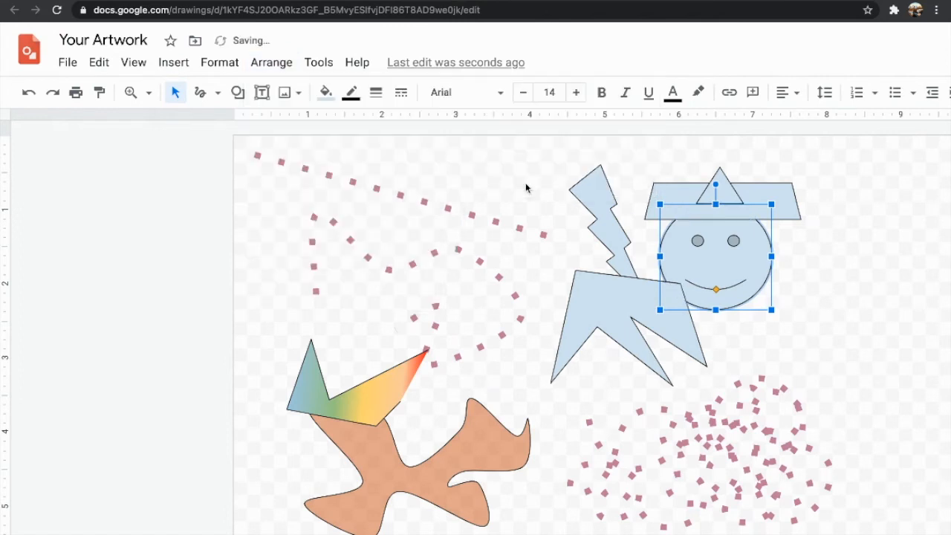
left_click(851, 242)
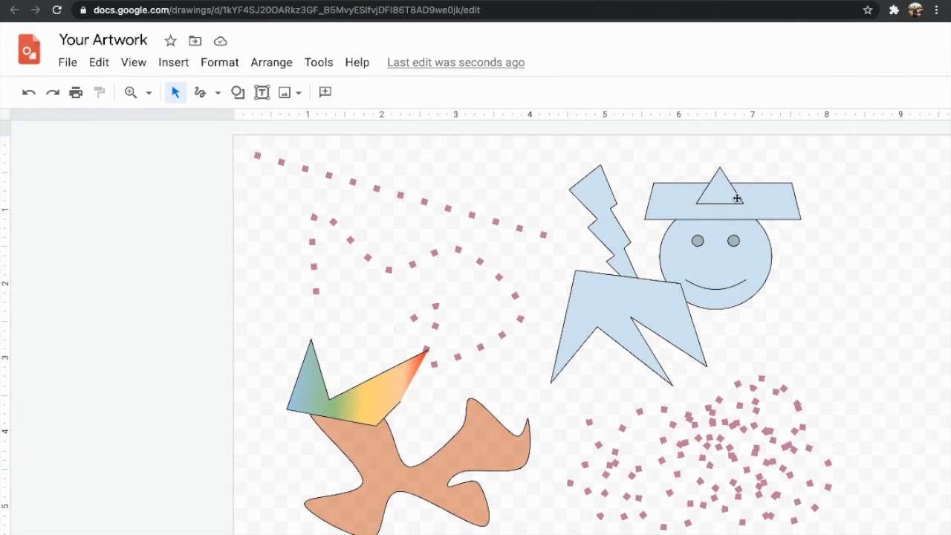
mouse_move(720, 259)
left_mouse_down()
mouse_move(827, 283)
mouse_move(706, 259)
mouse_move(722, 264)
left_mouse_up()
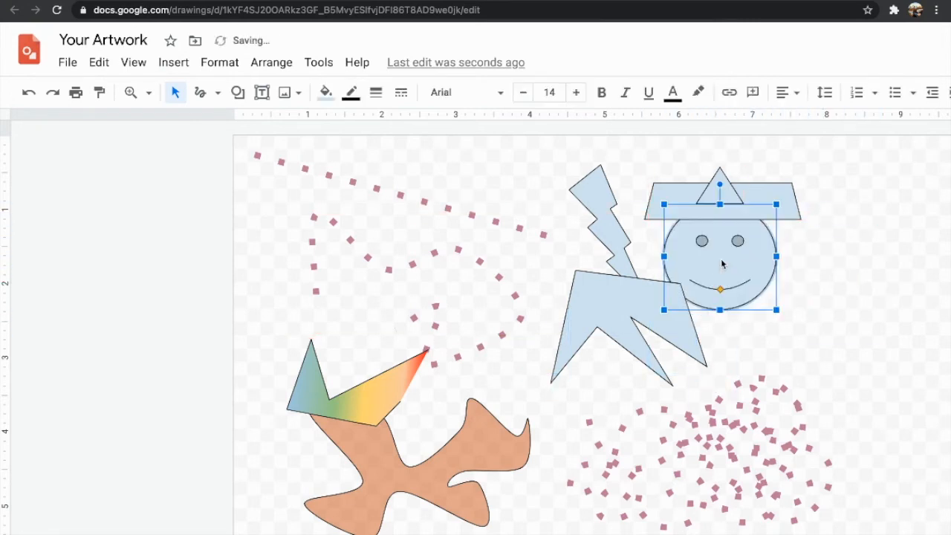
left_click(821, 257)
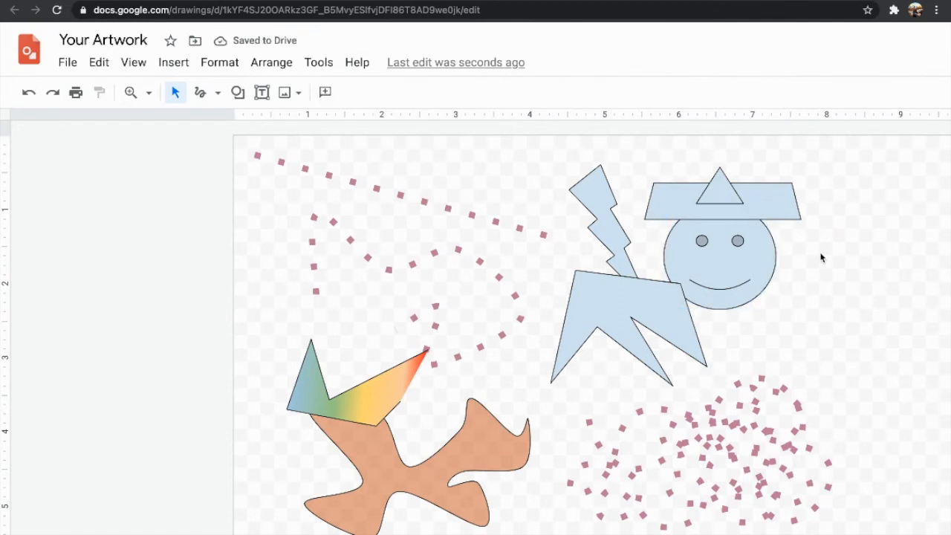
Group the smiley face with the hat's trapezoid and triangle, and move the group up and to the right of the body.
left_click(729, 255)
left_click(733, 213, "shift")
left_click(724, 196, "shift")
left_click(286, 65)
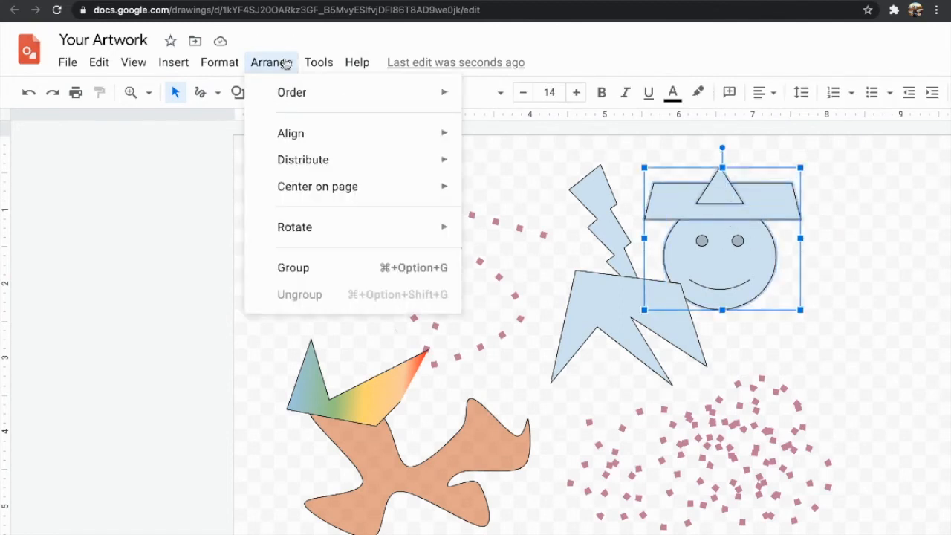
left_click(304, 267)
left_click(862, 251)
left_click(723, 259)
left_click_drag(723, 259, 775, 250)
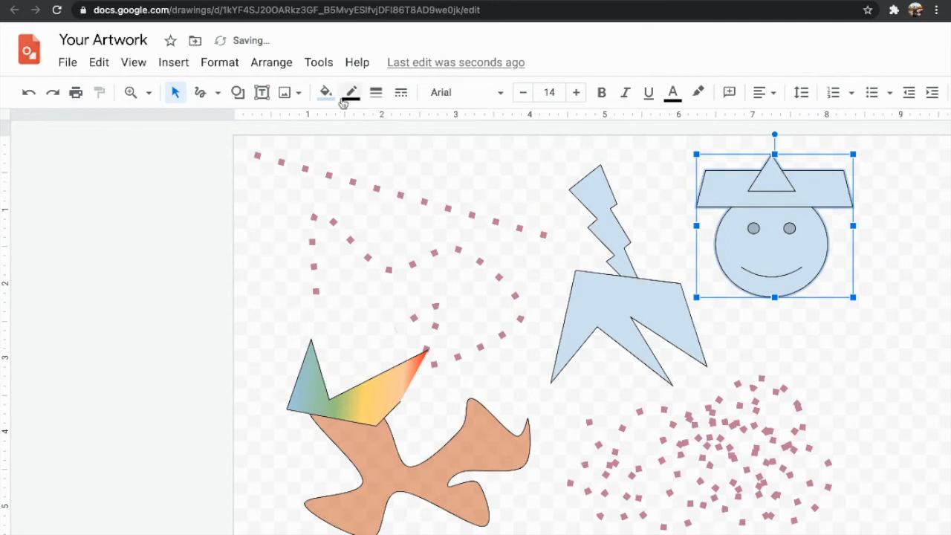
Fill the grouped face and hat with yellow and make their outlines orange.
left_click(326, 93)
left_click(388, 201)
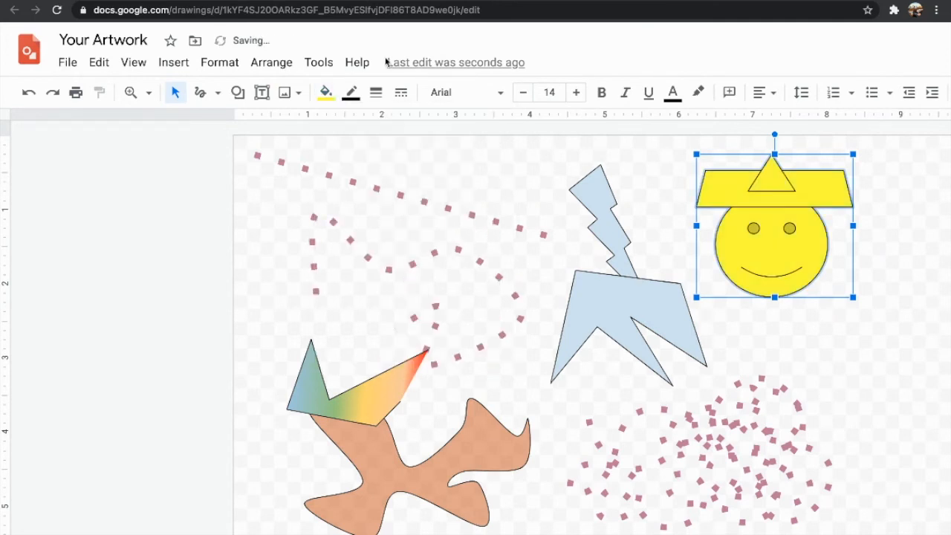
left_click(351, 93)
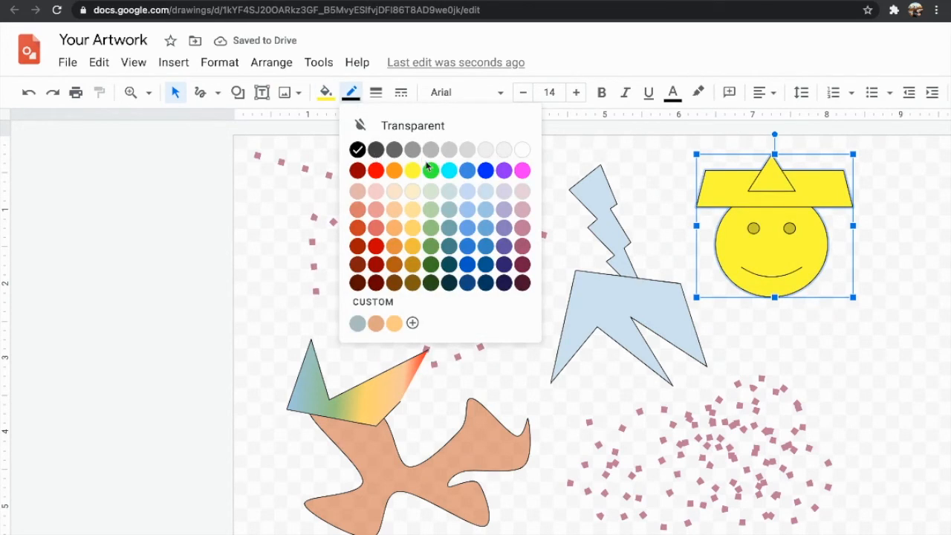
left_click(394, 174)
Thicken the outlines of the face and hat group, give them the short-dash style and deselect the group.
left_click(376, 92)
left_click(406, 203)
left_click(401, 92)
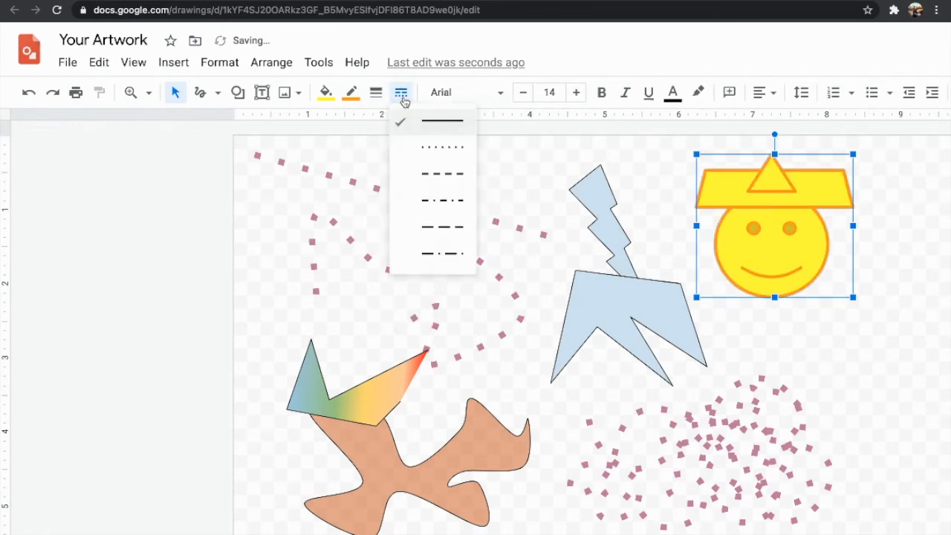
left_click(432, 174)
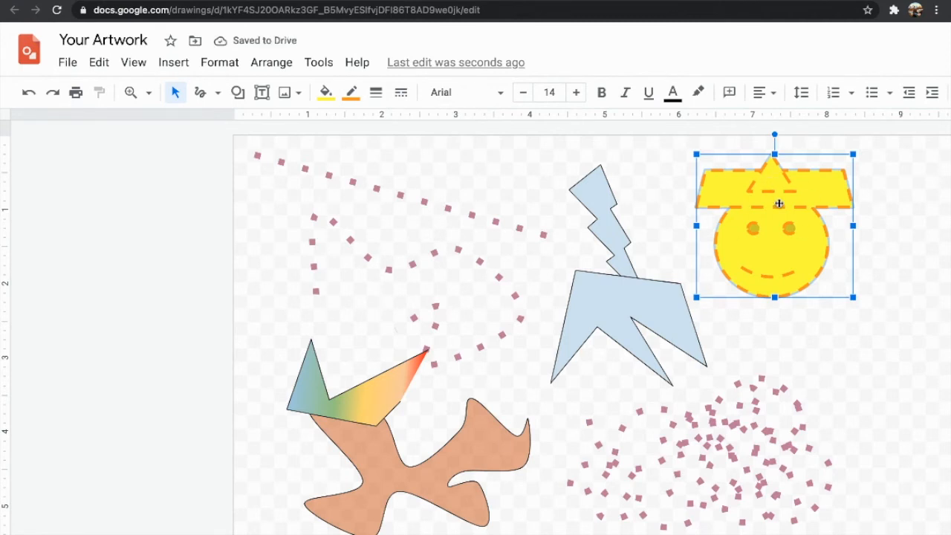
left_click(886, 255)
Select the yellow face and hat group and open its size and rotation format options.
scroll(886, 256, "right", 3)
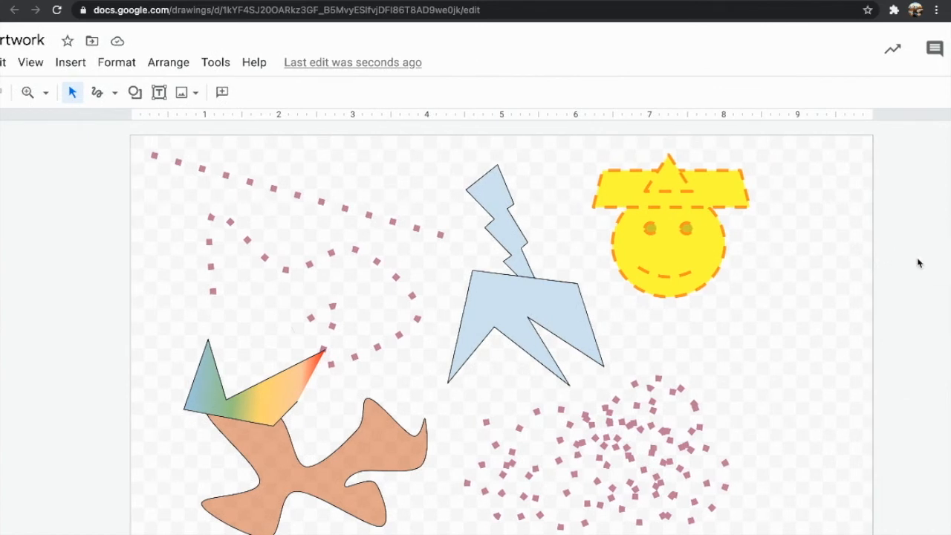
scroll(919, 263, "left", 3)
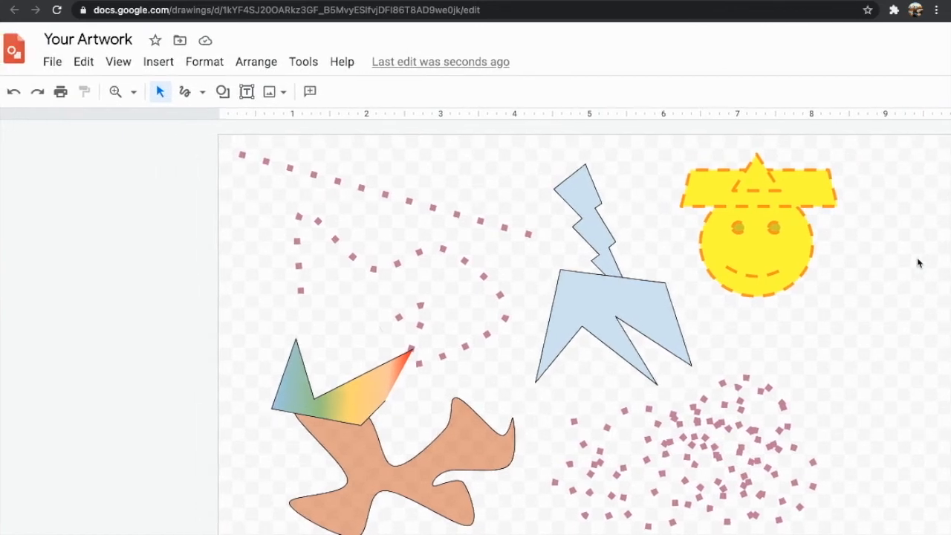
scroll(919, 263, "down", 1)
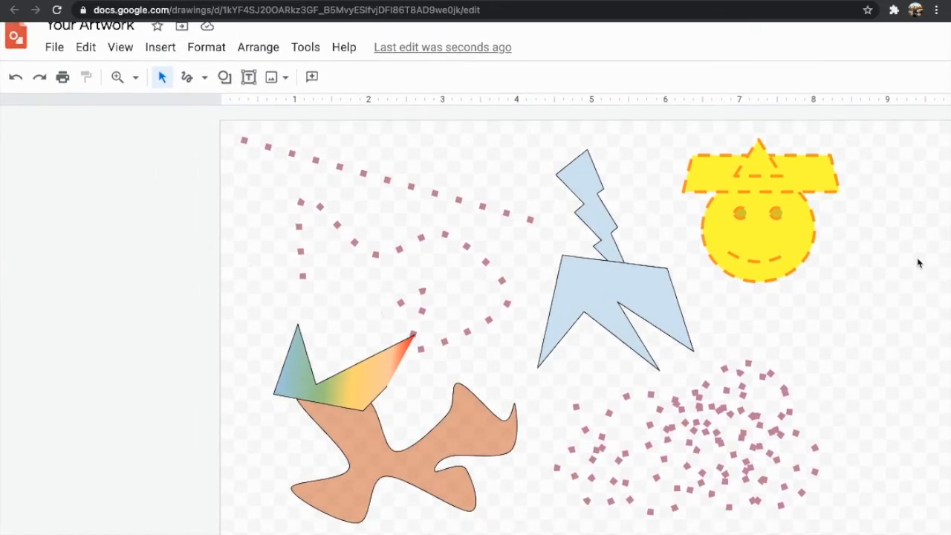
scroll(917, 263, "down", 3)
left_click(652, 217)
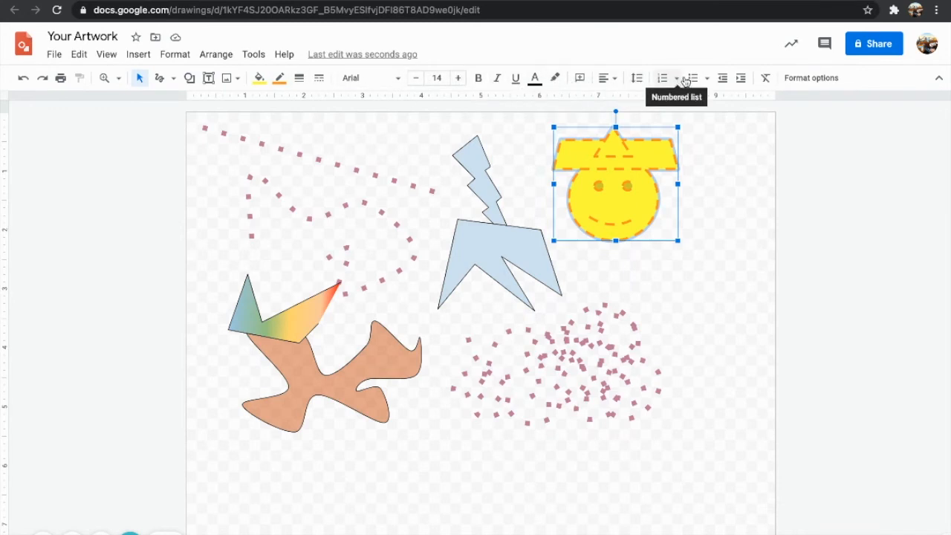
left_click(816, 83)
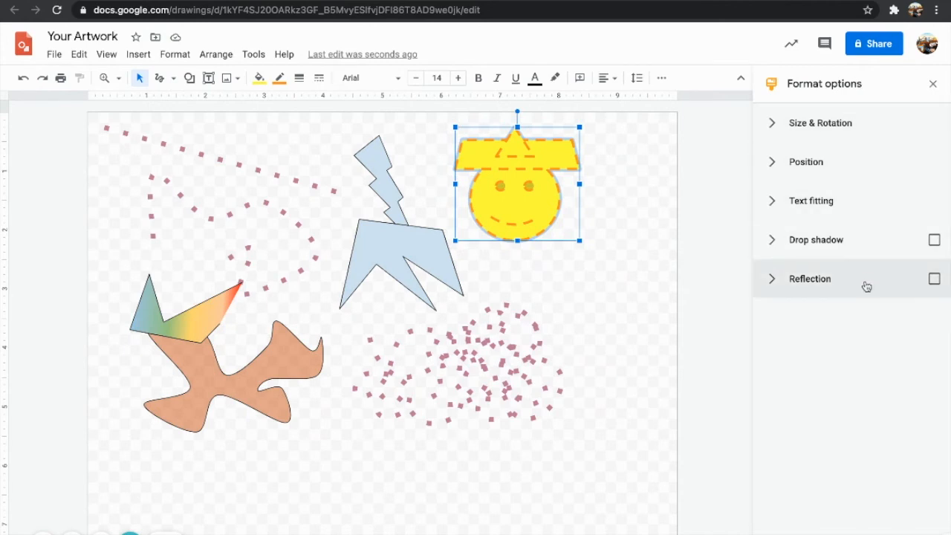
left_click(778, 128)
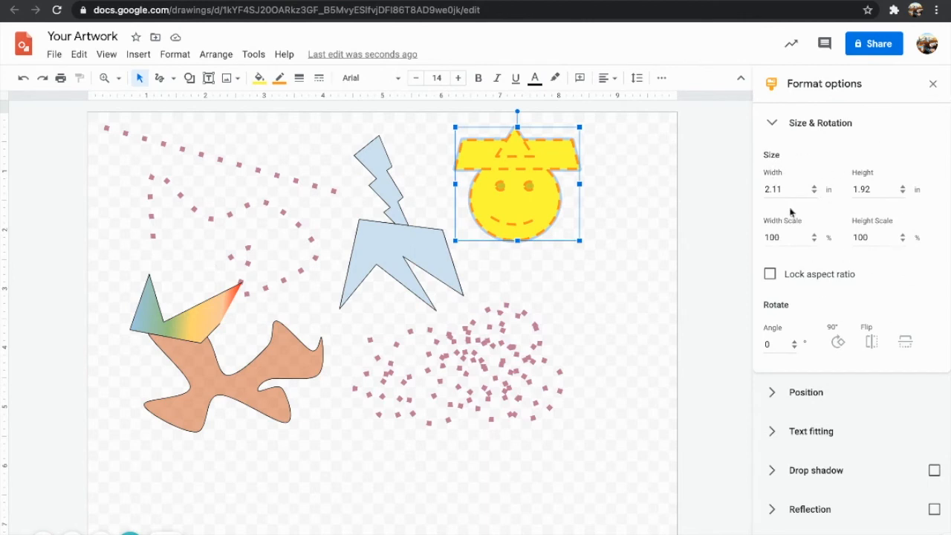
Try a width of 1.51 in for the face and hat group, and set it to 2.01 in.
left_click(813, 193)
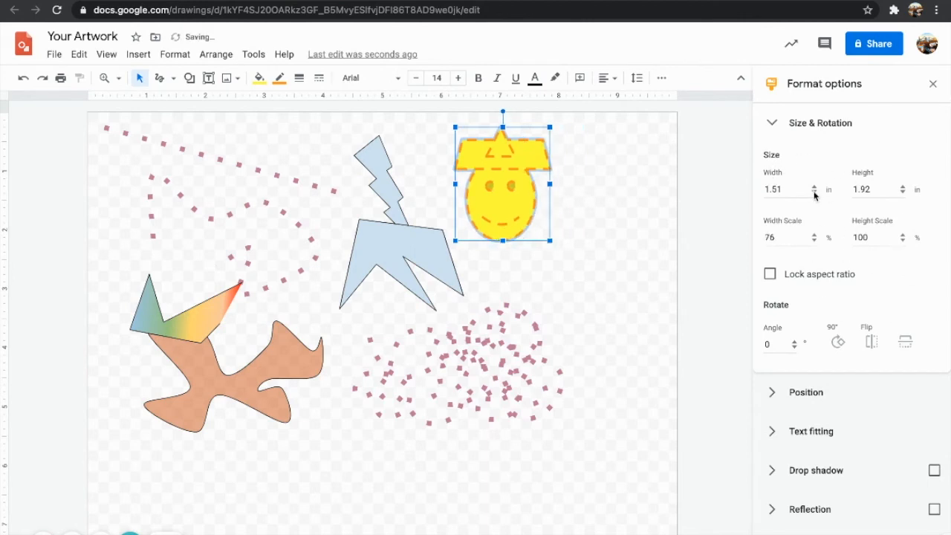
left_click(814, 186)
left_click(815, 187)
Try reducing the face and hat group's height to 1.72 in, and return it to 1.92 in.
left_click(903, 193)
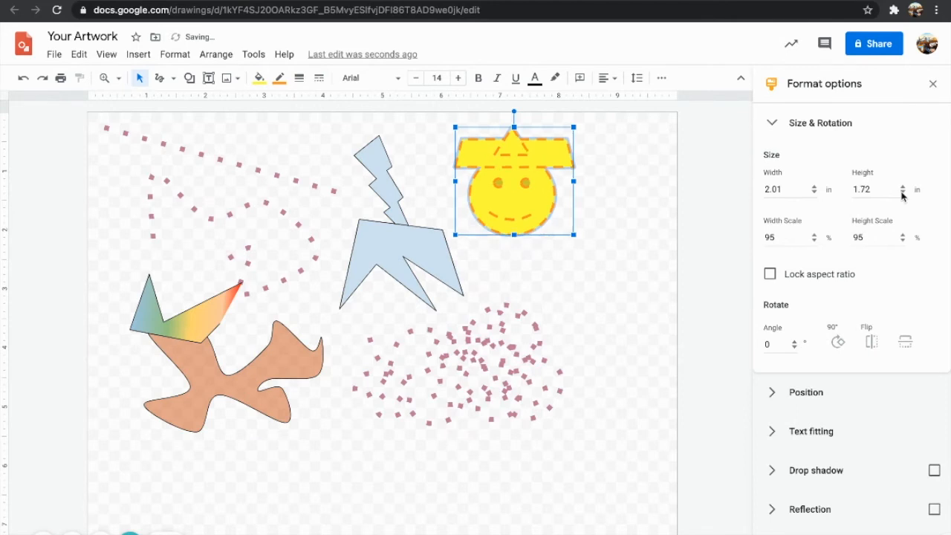
left_click(903, 192)
left_click(903, 186)
left_click(903, 185)
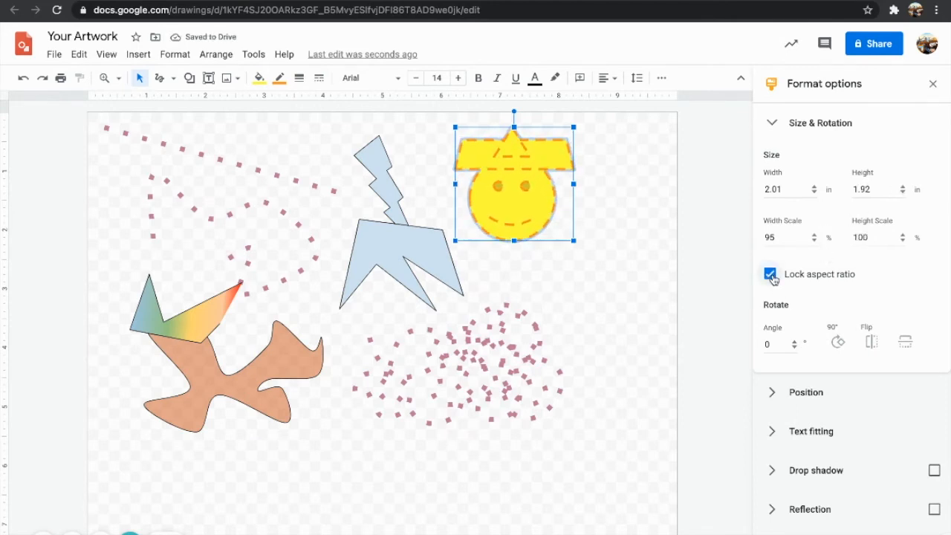
Shrink the group to 1.31 in wide with its aspect ratio locked, and flip it vertically.
left_click_drag(816, 198, 815, 198)
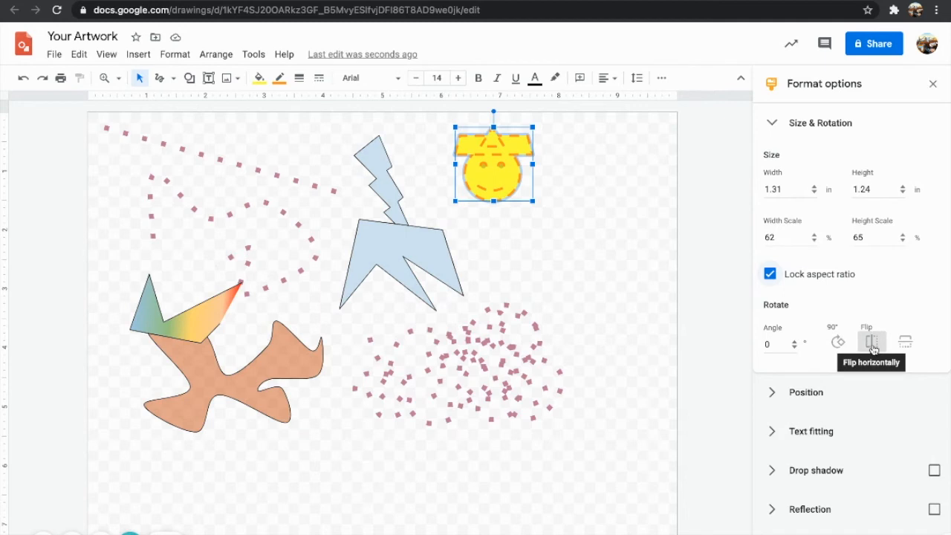
left_click(911, 348)
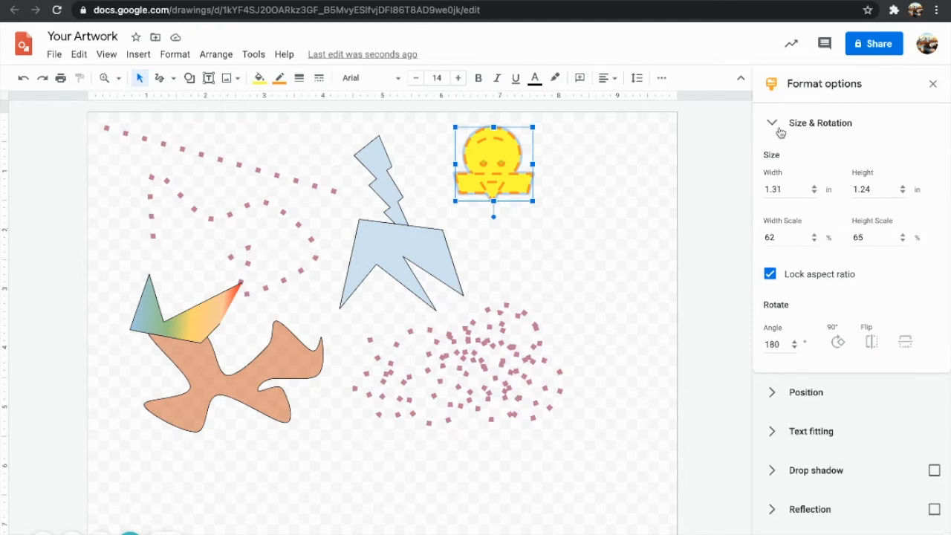
Flip the face and hat group vertically back to upright, and unlock its aspect ratio.
left_click(906, 343)
left_click(771, 278)
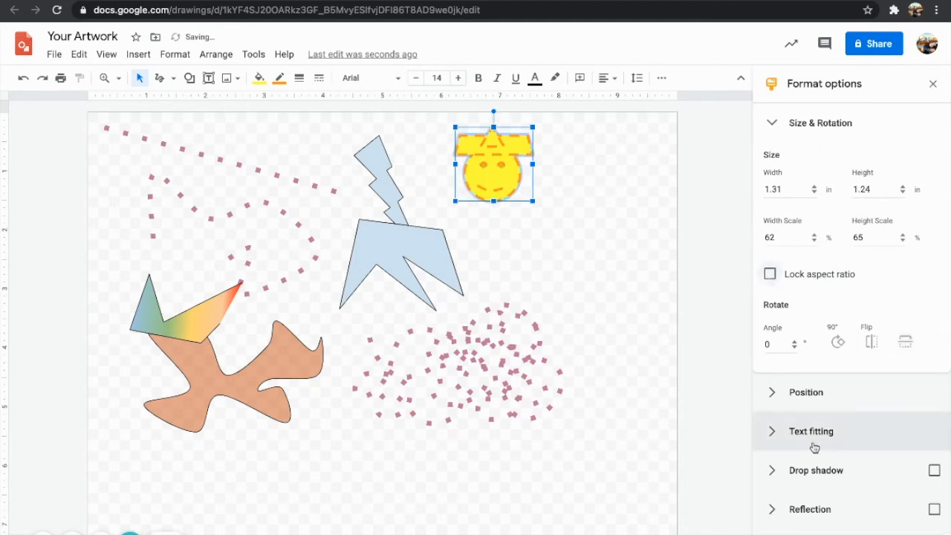
Add a black drop shadow to the face and hat group with 31% transparency, and increase its angle and distance.
left_click(775, 474)
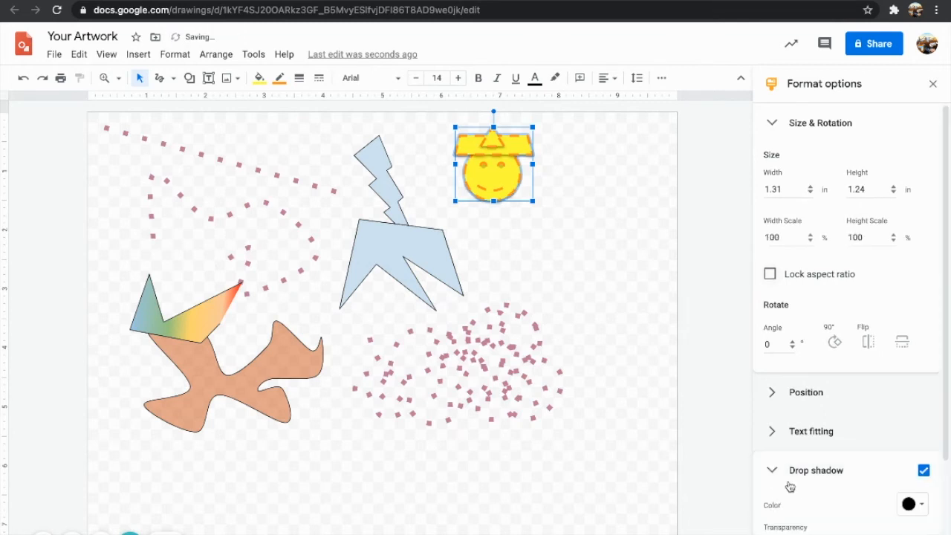
scroll(792, 486, "down", 2)
left_click_drag(852, 454, 817, 454)
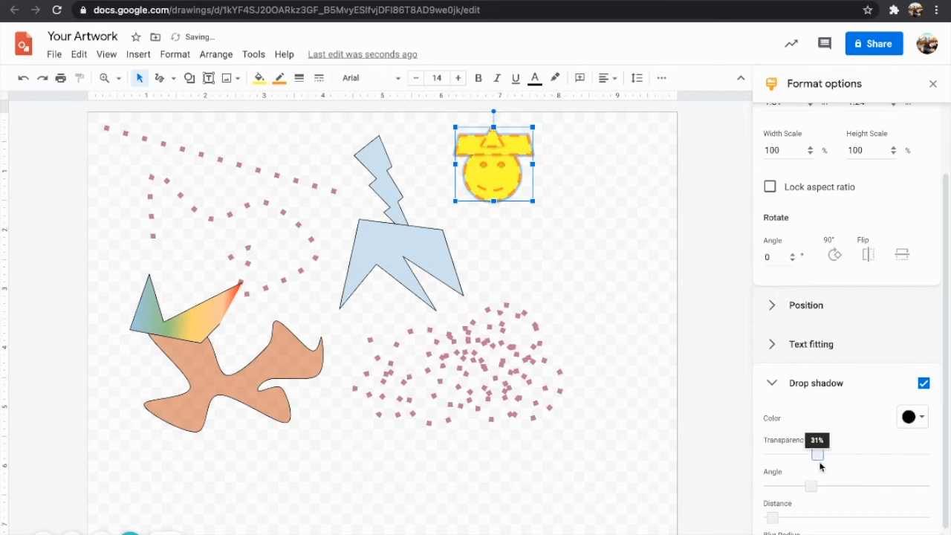
left_click_drag(810, 486, 878, 486)
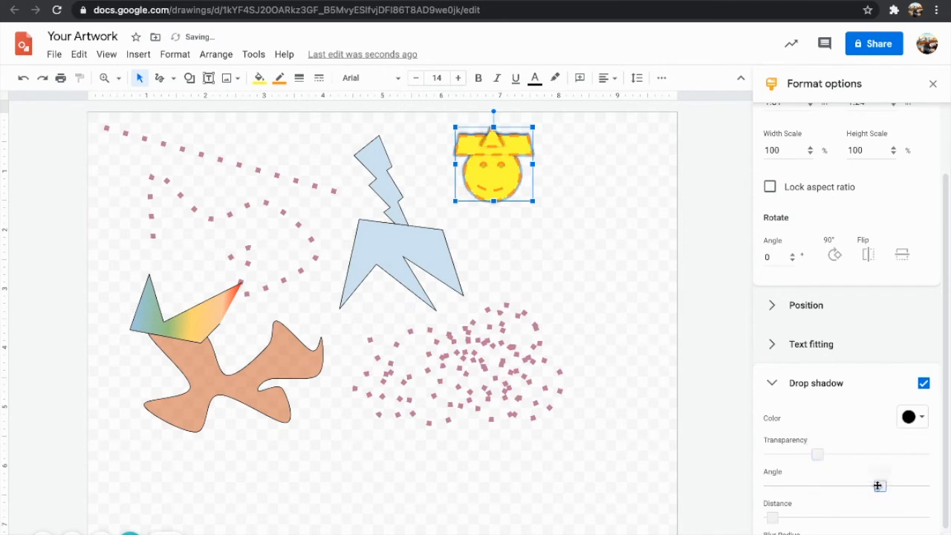
left_click_drag(773, 517, 822, 517)
left_click_drag(881, 486, 887, 487)
scroll(826, 492, "down", 1)
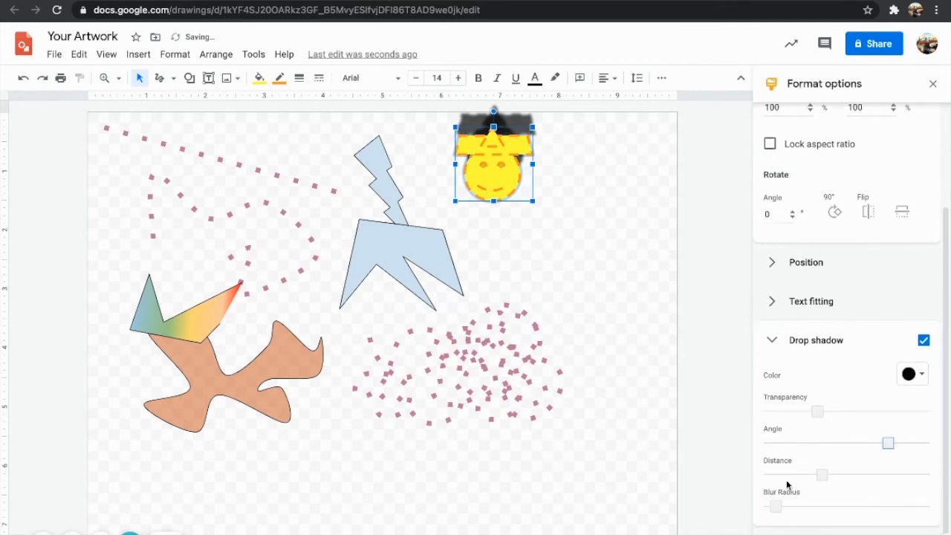
Try larger shadow blur and distance, reduce them to a blur radius of about 23 with a smaller angle, and remove the drop shadow.
left_click_drag(777, 509, 830, 508)
left_click_drag(822, 474, 858, 473)
left_click_drag(829, 510, 859, 506)
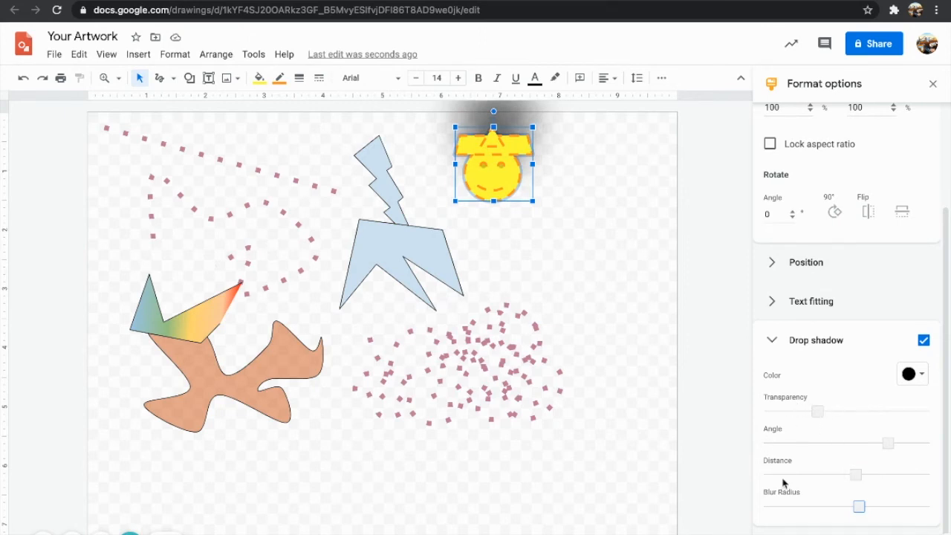
left_click_drag(860, 508, 805, 507)
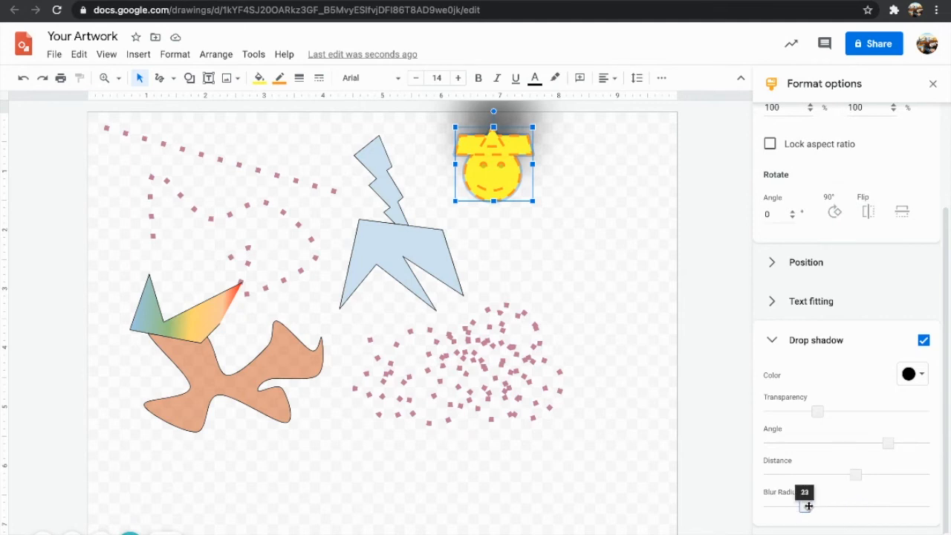
left_click_drag(859, 477, 824, 475)
left_click_drag(888, 443, 860, 445)
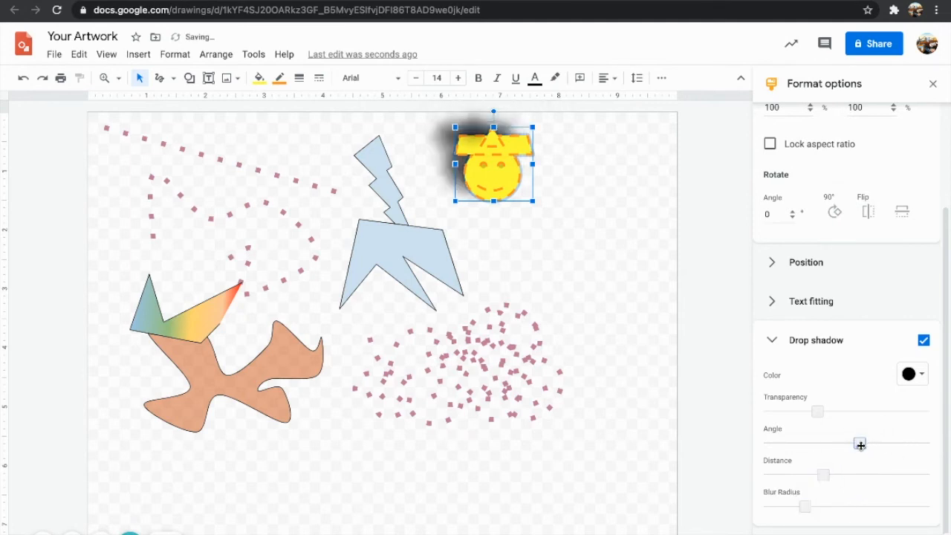
left_click(776, 340)
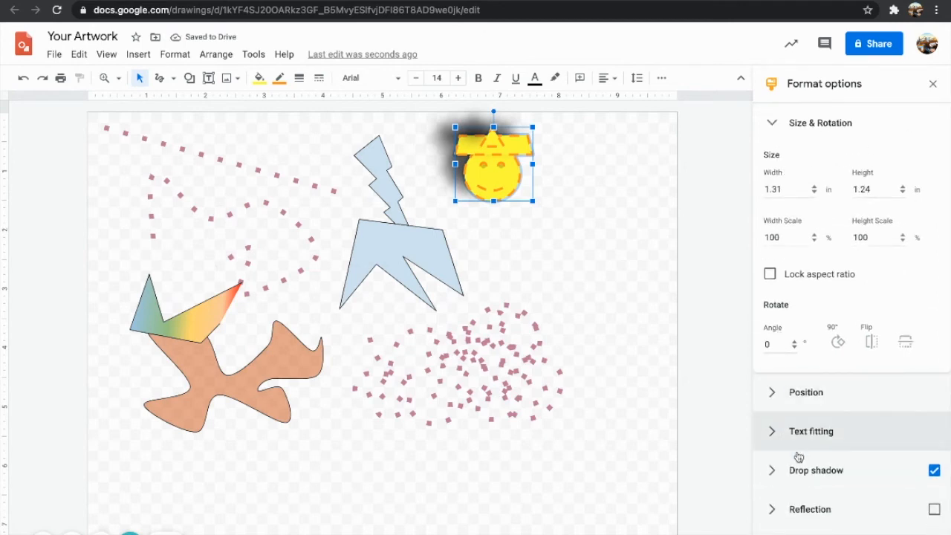
left_click(933, 470)
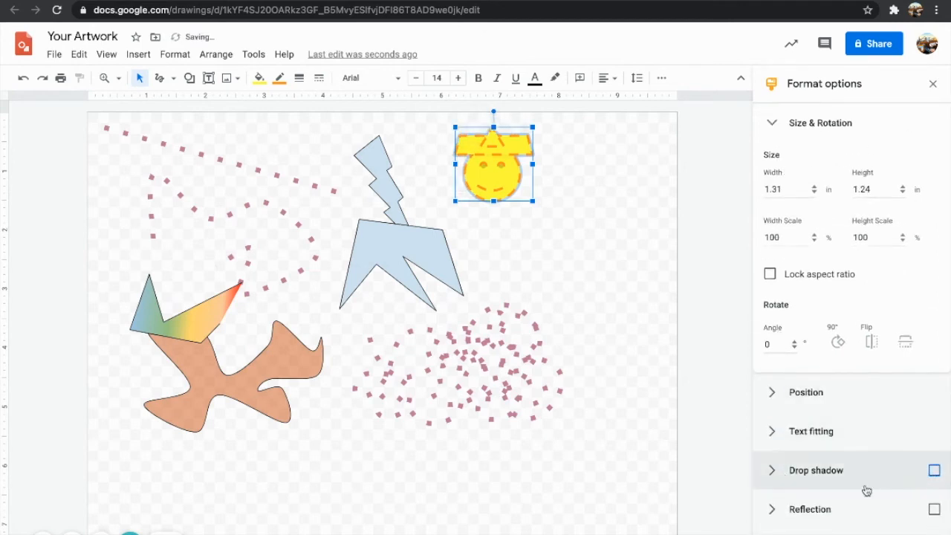
Try a reflection on the face and hat group with varied transparency, distance and size, and remove the reflection.
left_click(775, 510)
scroll(825, 457, "down", 1)
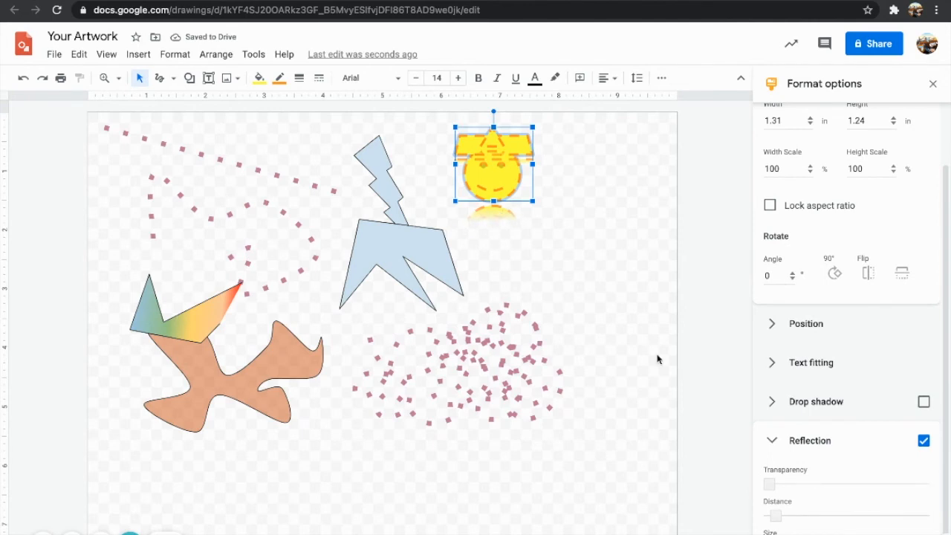
left_click_drag(768, 484, 812, 482)
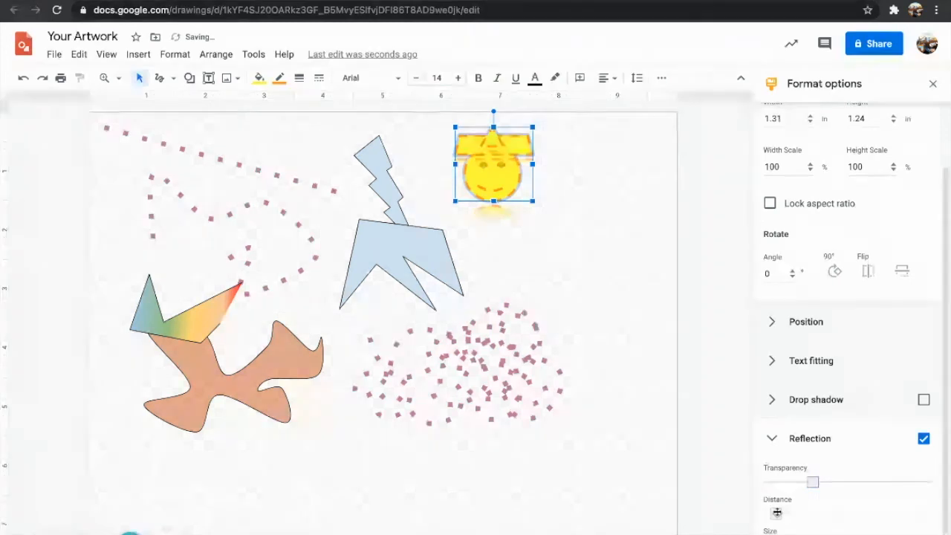
left_click_drag(777, 509, 903, 510)
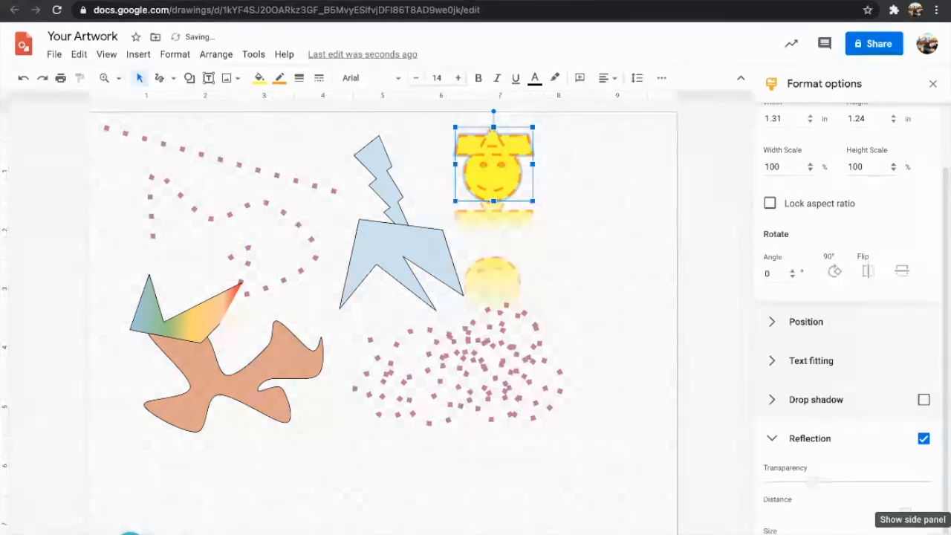
left_click_drag(924, 534, 842, 534)
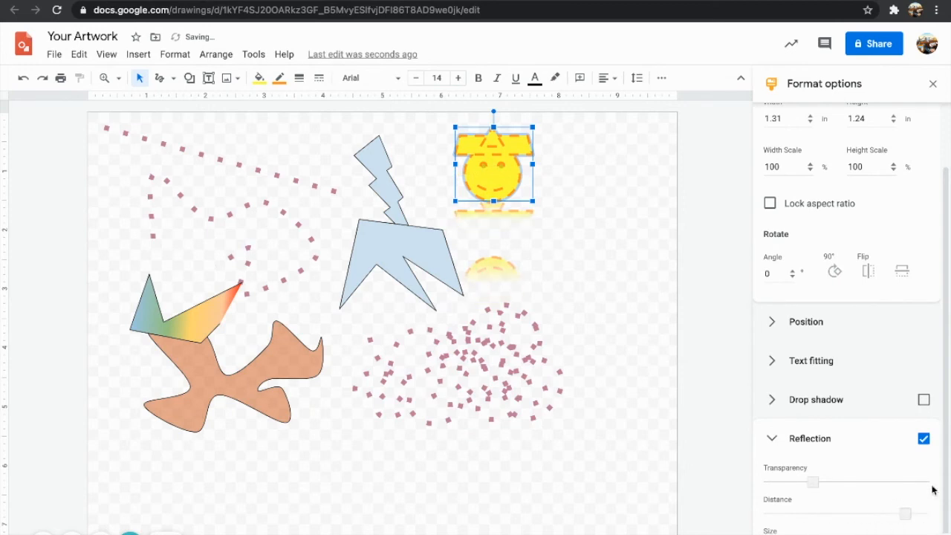
left_click_drag(906, 513, 803, 512)
left_click(924, 439)
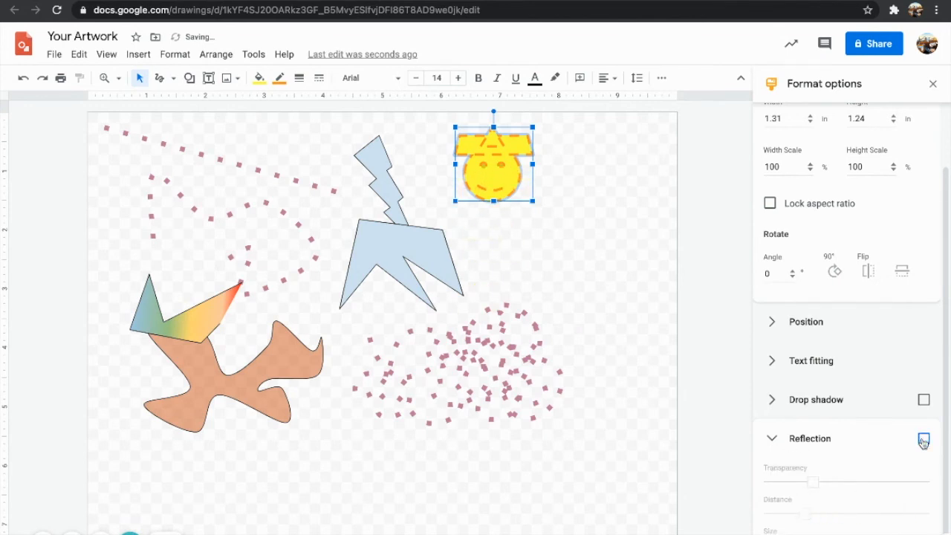
Collapse the reflection and size and rotation settings, and close the format options.
left_click(777, 438)
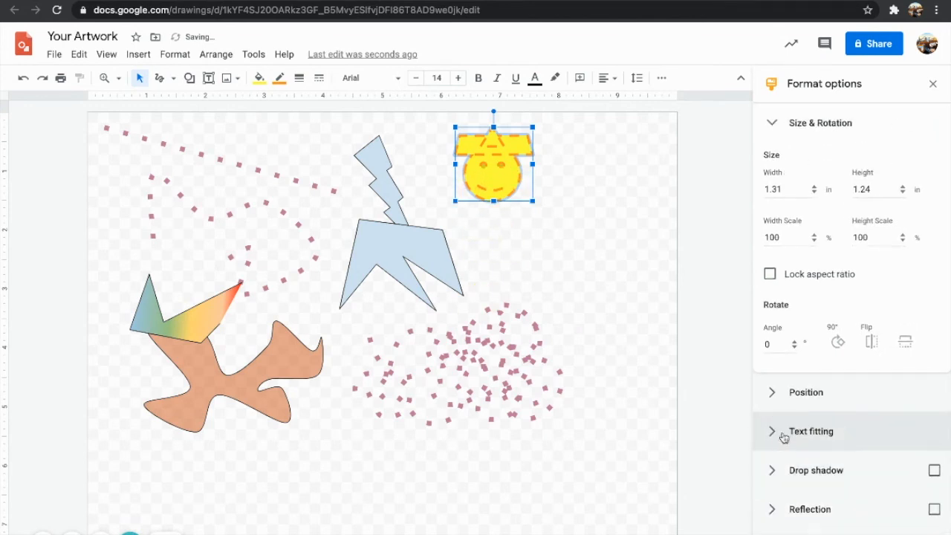
left_click(773, 124)
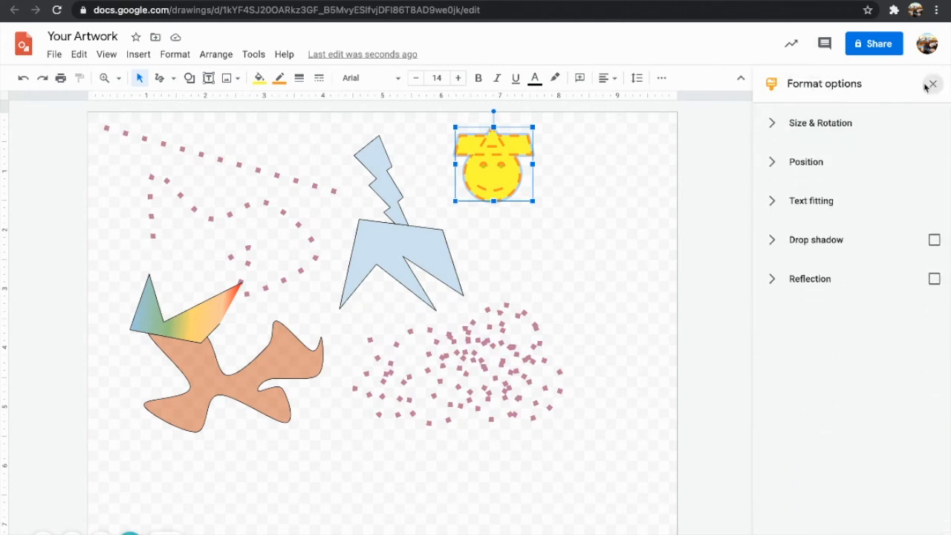
left_click(926, 88)
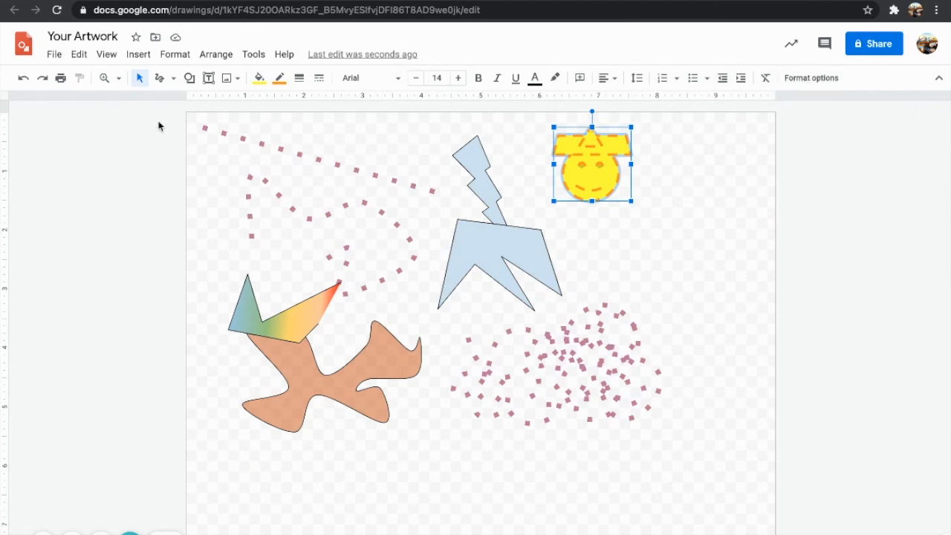
Search the web for "rainbow" images to insert into the drawing.
left_click(137, 58)
mouse_move(151, 82)
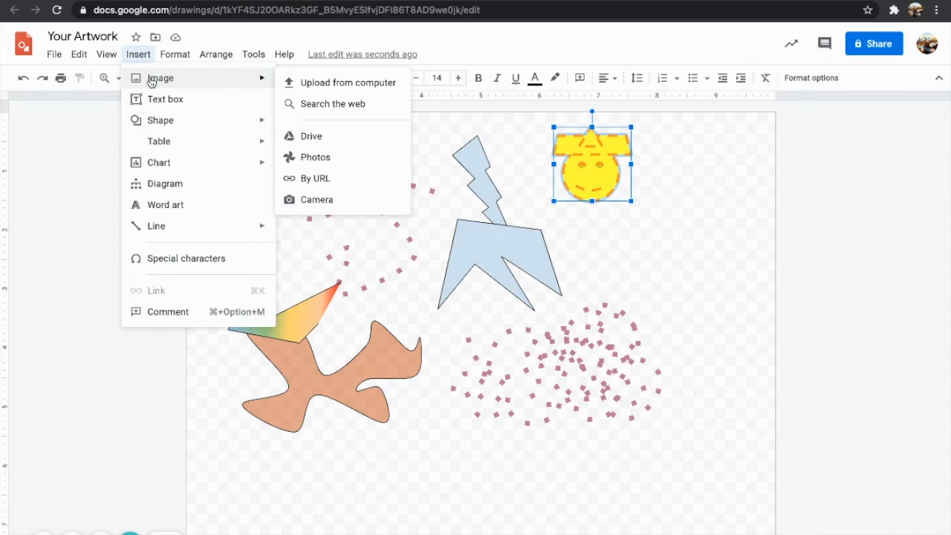
left_click(340, 105)
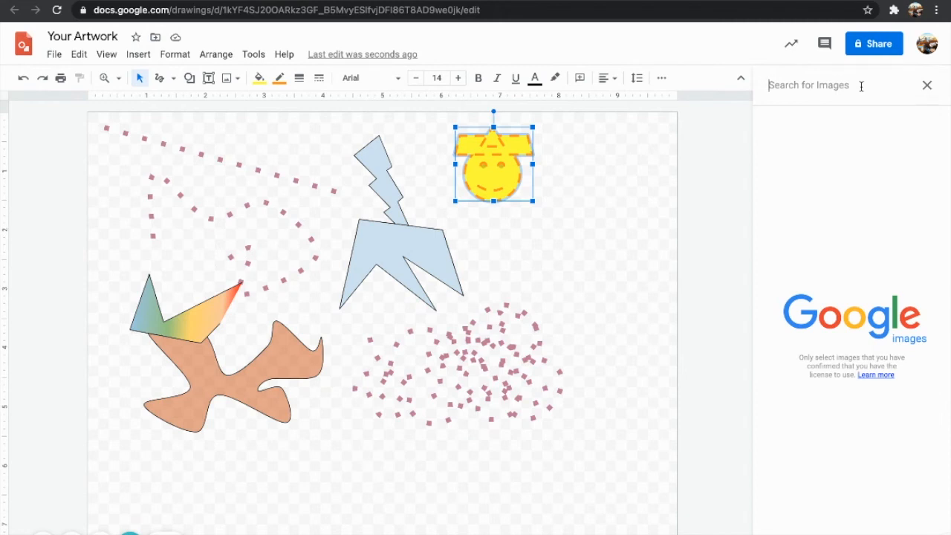
type("rainbow")
key("Return")
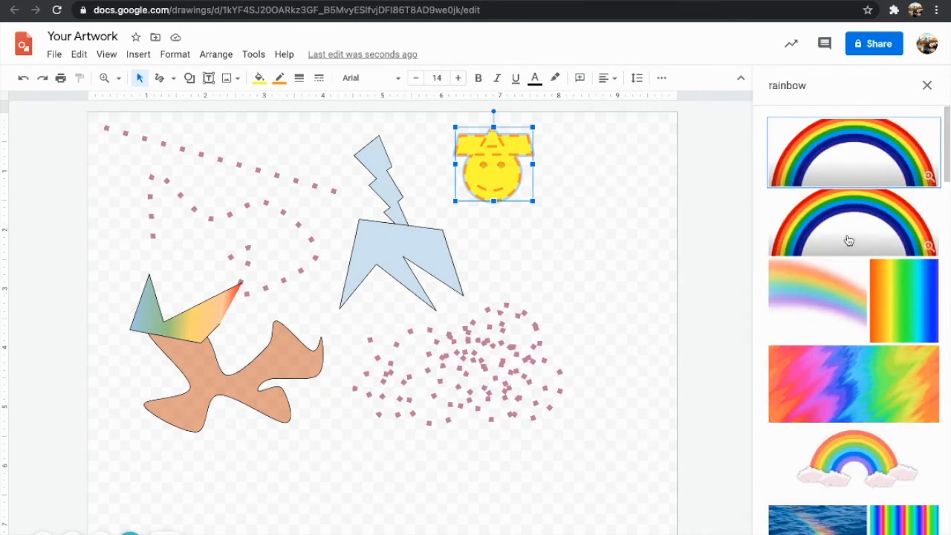
Browse the rainbow images and insert the dotted rainbow gradient with vertical colour bands into the drawing.
scroll(842, 223, "down", 3)
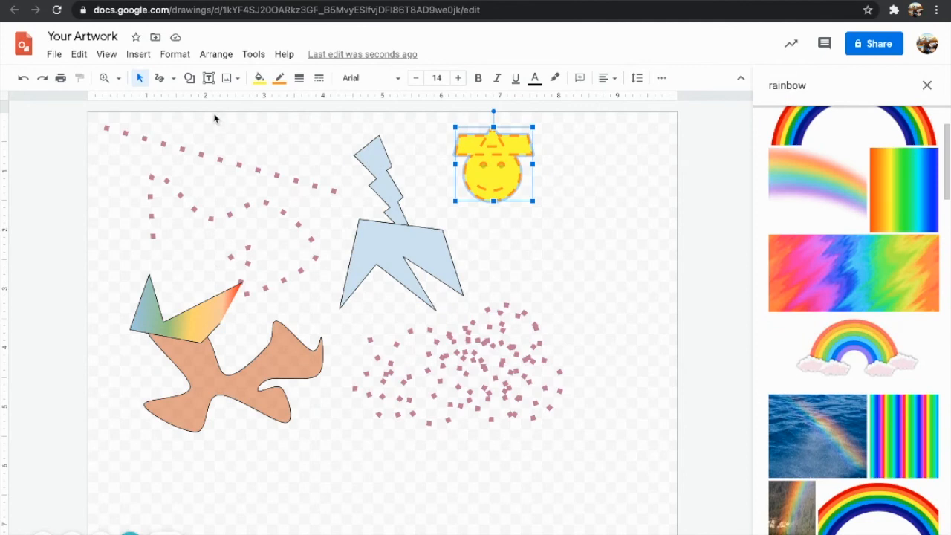
scroll(879, 316, "down", 4)
scroll(879, 316, "down", 5)
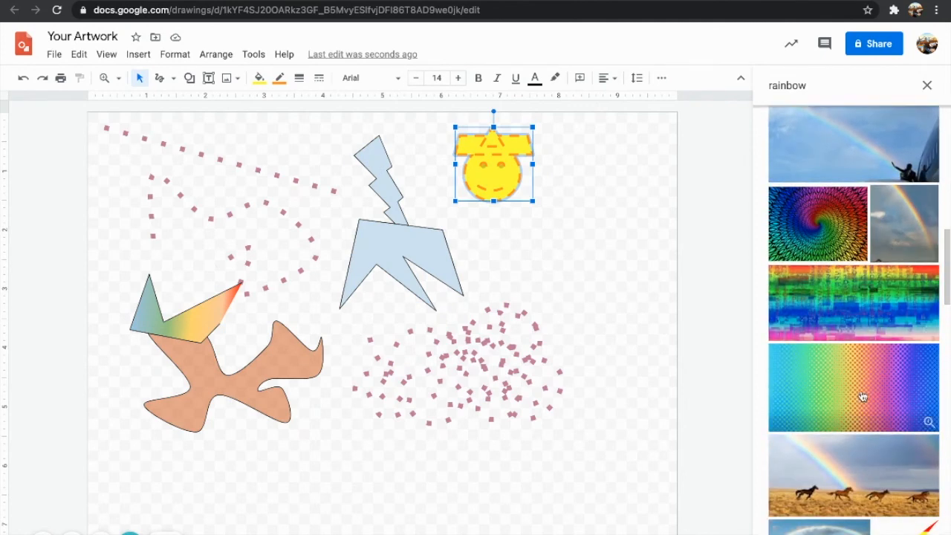
scroll(862, 395, "down", 2)
scroll(860, 397, "down", 7)
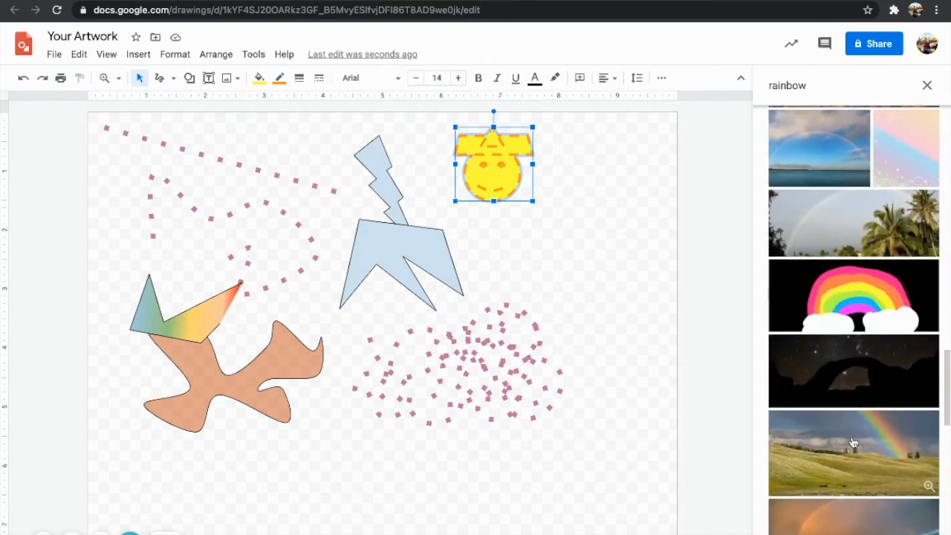
scroll(853, 442, "up", 8)
scroll(862, 416, "up", 1)
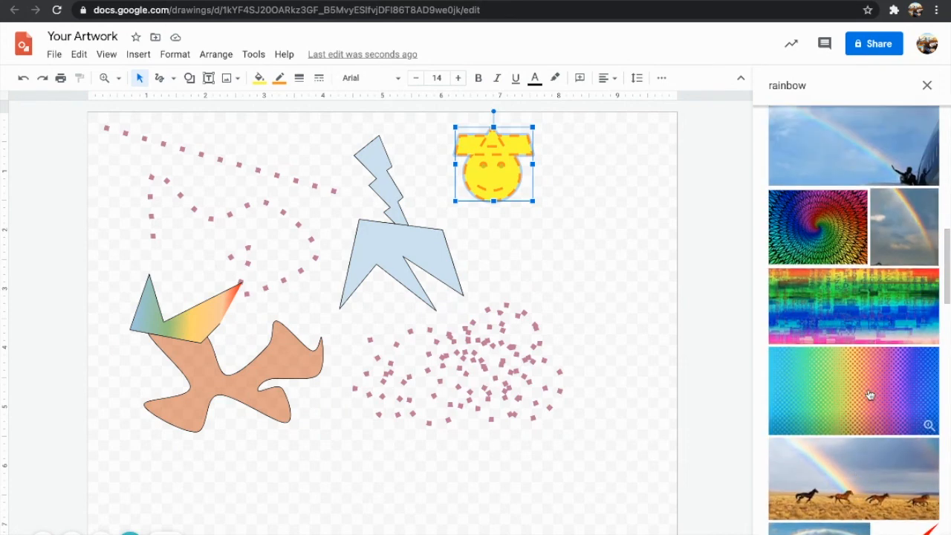
left_click(870, 395)
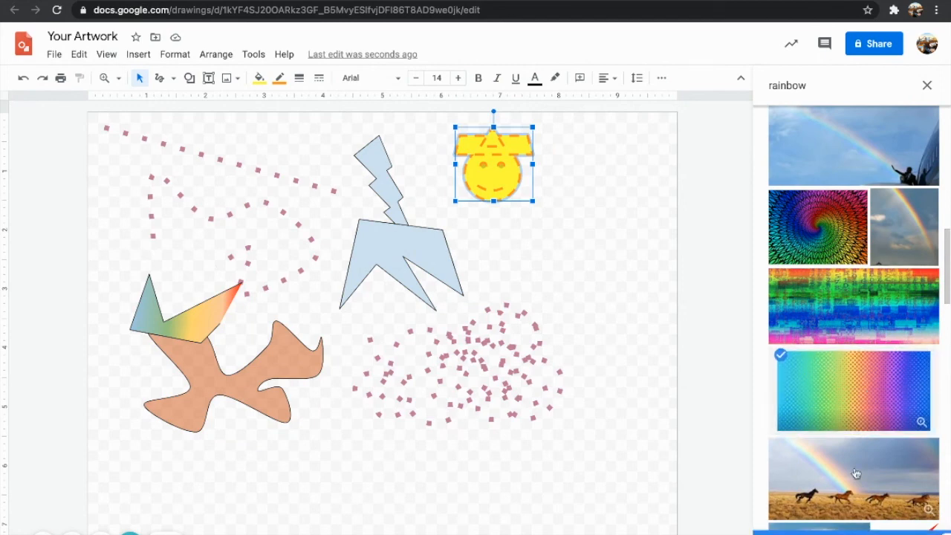
left_click(793, 531)
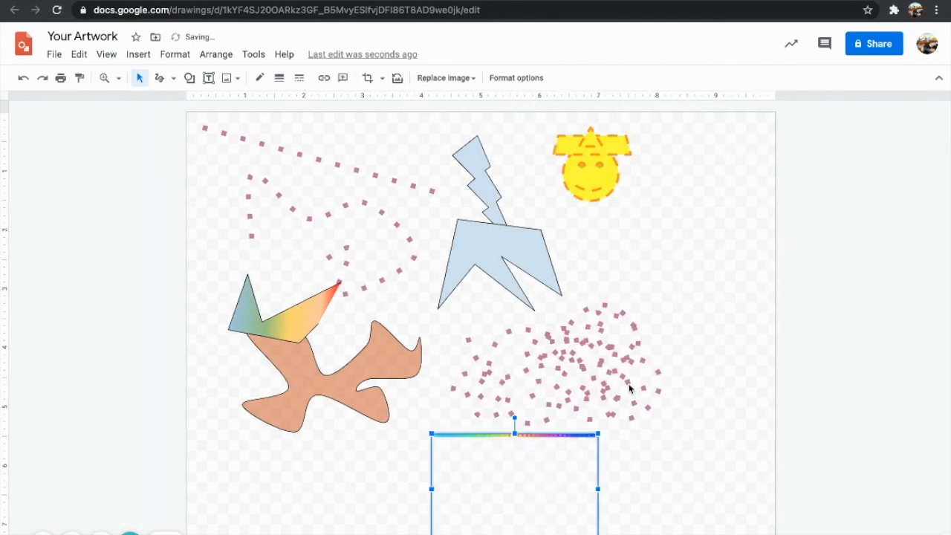
Enlarge and stretch the rainbow image, and move it up to the canvas's upper edge over most of the shapes.
left_click_drag(431, 433, 350, 255)
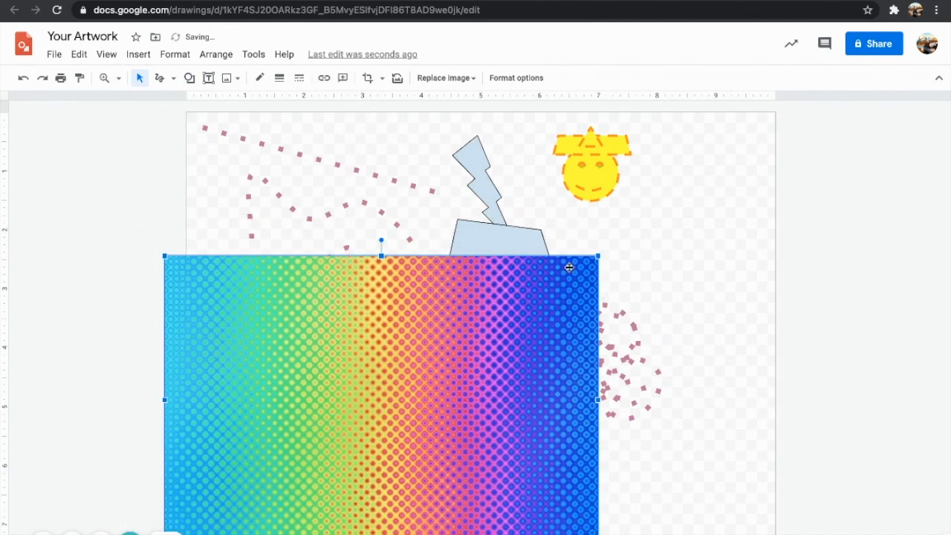
left_click_drag(383, 206, 382, 206)
left_click_drag(163, 377, 276, 355)
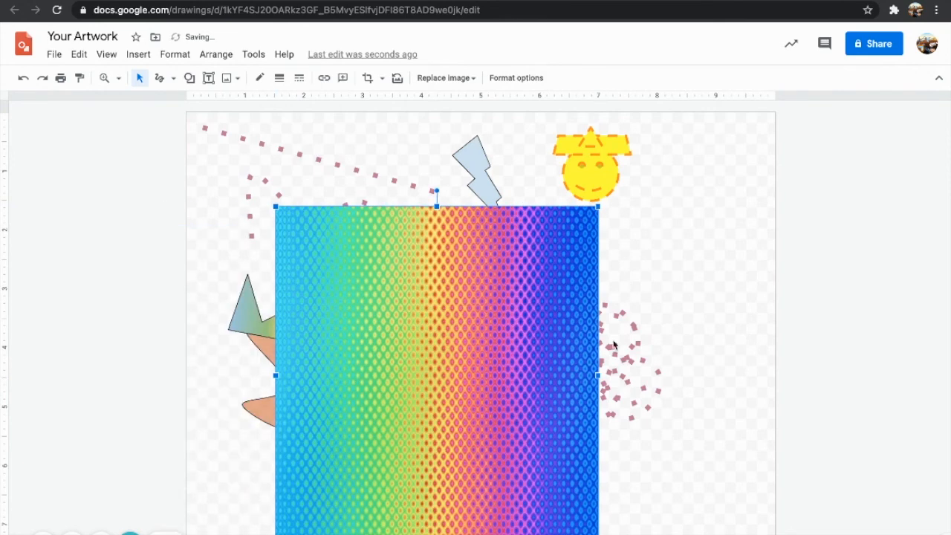
left_click_drag(599, 375, 675, 375)
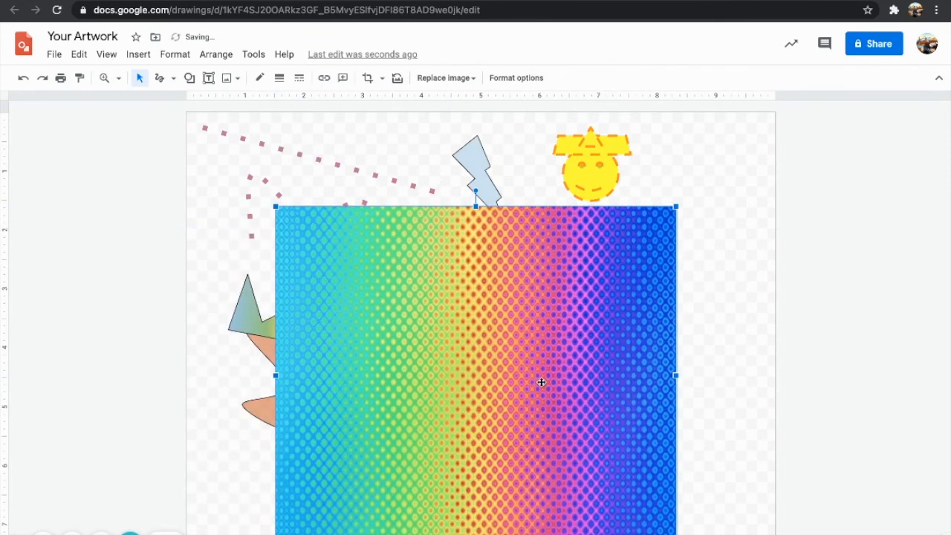
left_click_drag(484, 374, 446, 281)
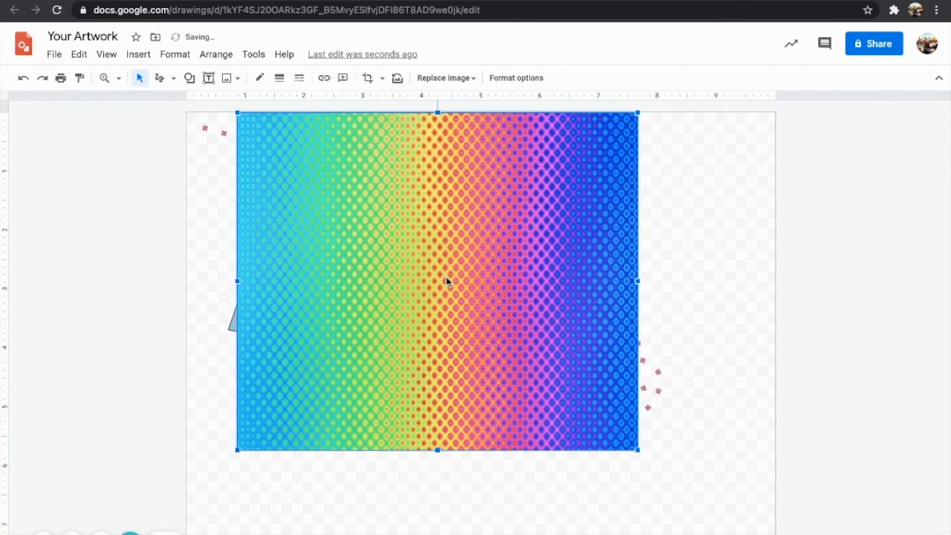
Send the rainbow image backward by one level.
left_click(215, 54)
mouse_move(257, 82)
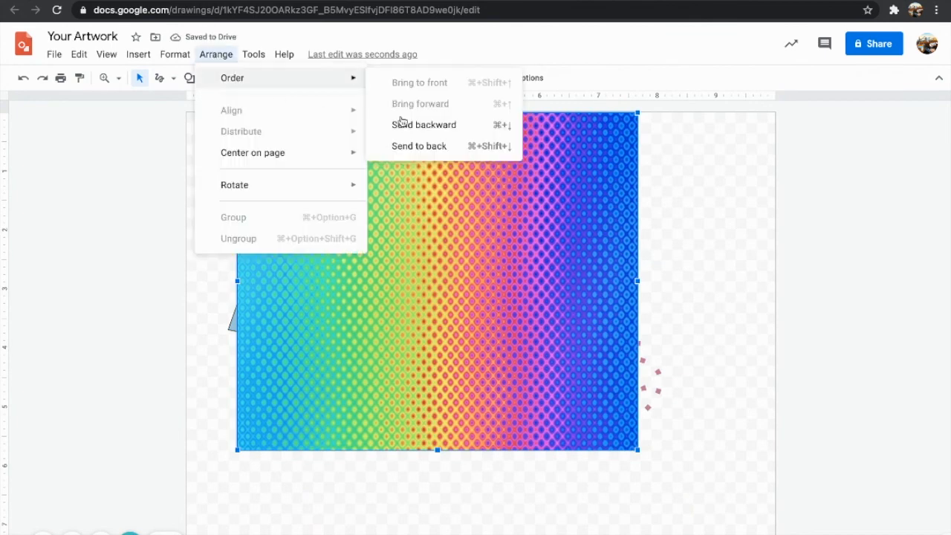
left_click(407, 127)
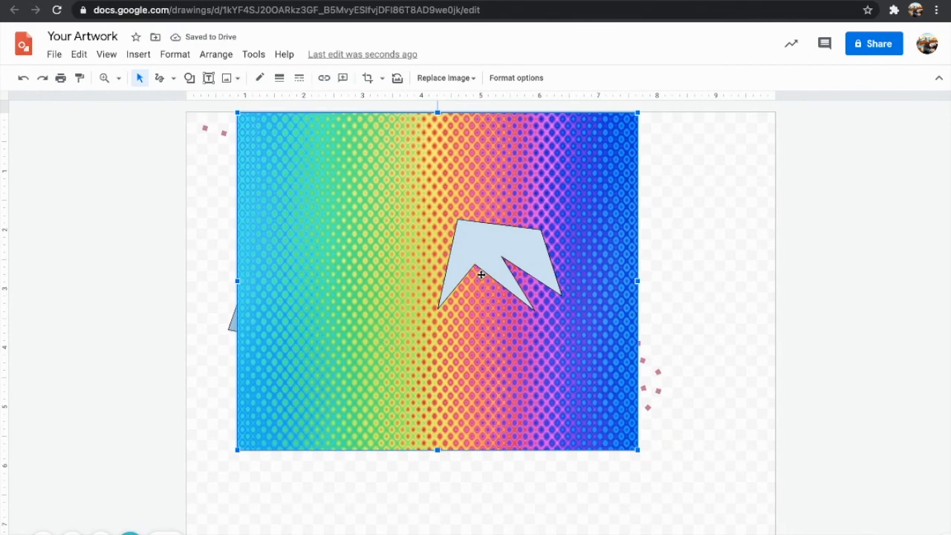
Try moving the rainbow image partly off the canvas's upper-left corner, and undo the move.
left_click_drag(269, 148, 53, 15)
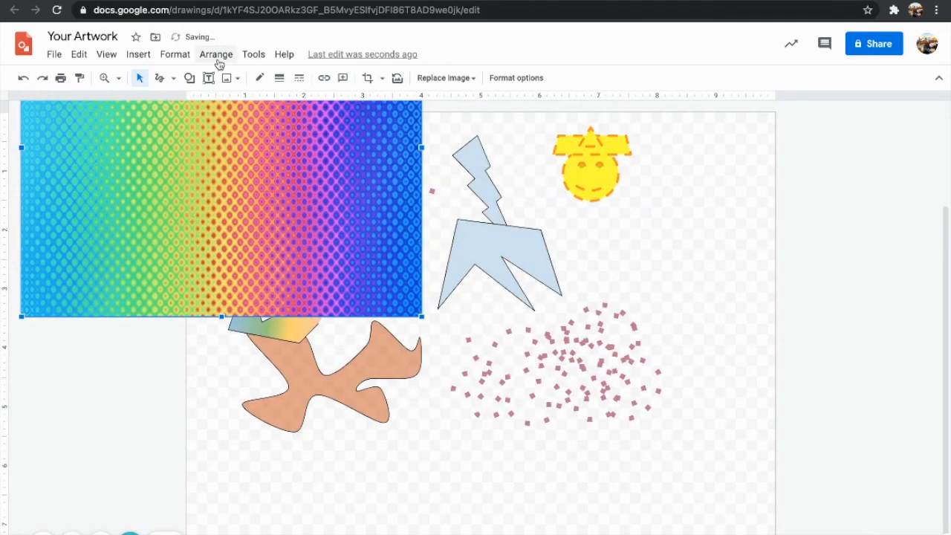
key("super+z")
Send the rainbow image to the back, behind all the other shapes.
left_click(218, 59)
mouse_move(250, 89)
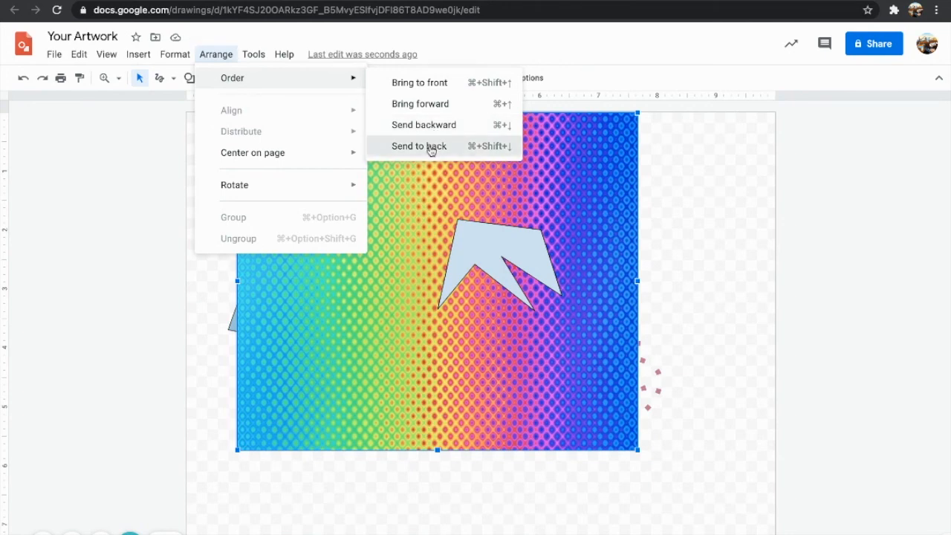
left_click(431, 148)
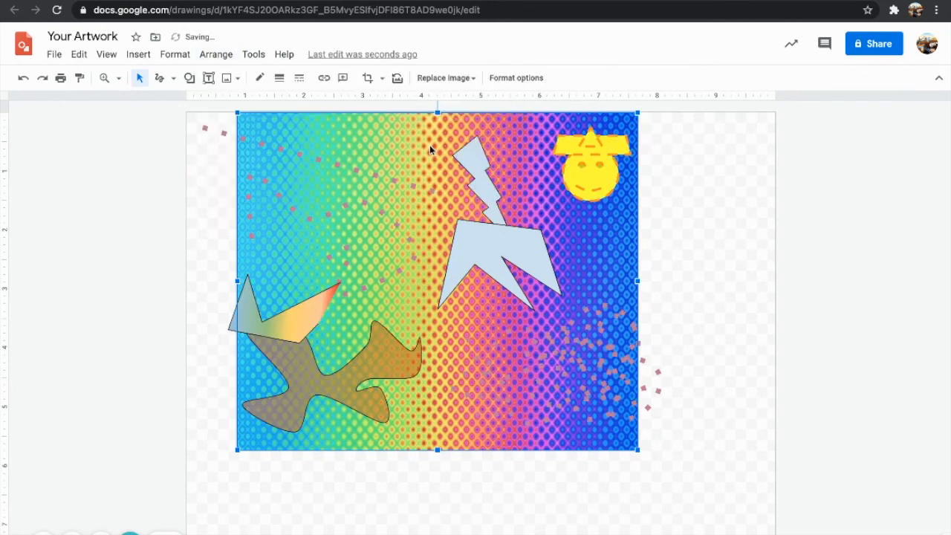
Move the orange curved shape, upper dotted line, gradient polygon and dotted scribble so that they lie within the rainbow image.
left_click_drag(339, 383, 364, 376)
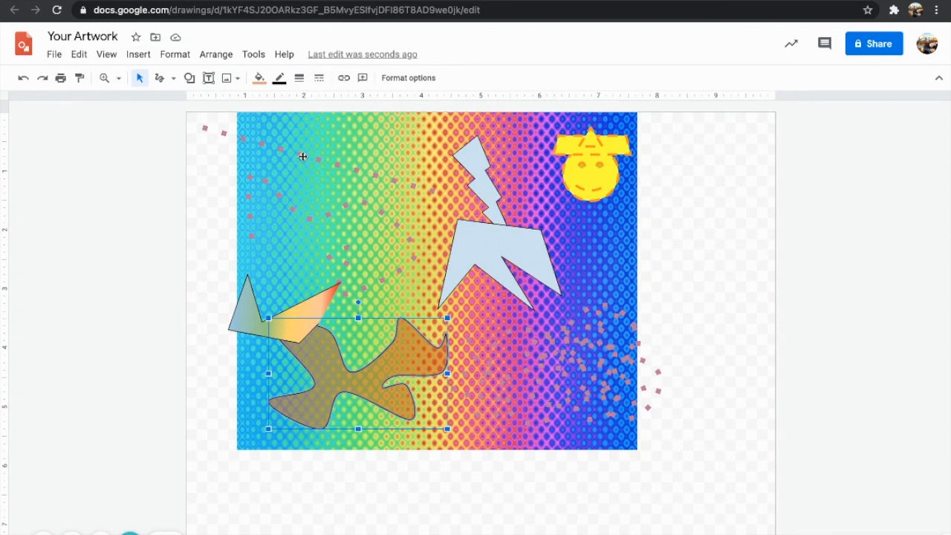
left_click(304, 155)
left_click_drag(352, 134, 381, 122)
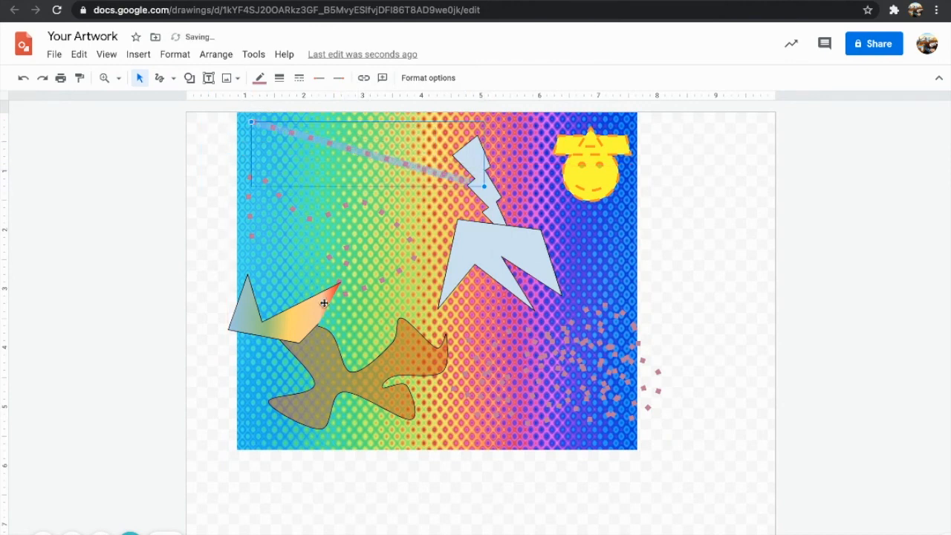
left_click(287, 317)
left_click_drag(286, 317, 307, 318)
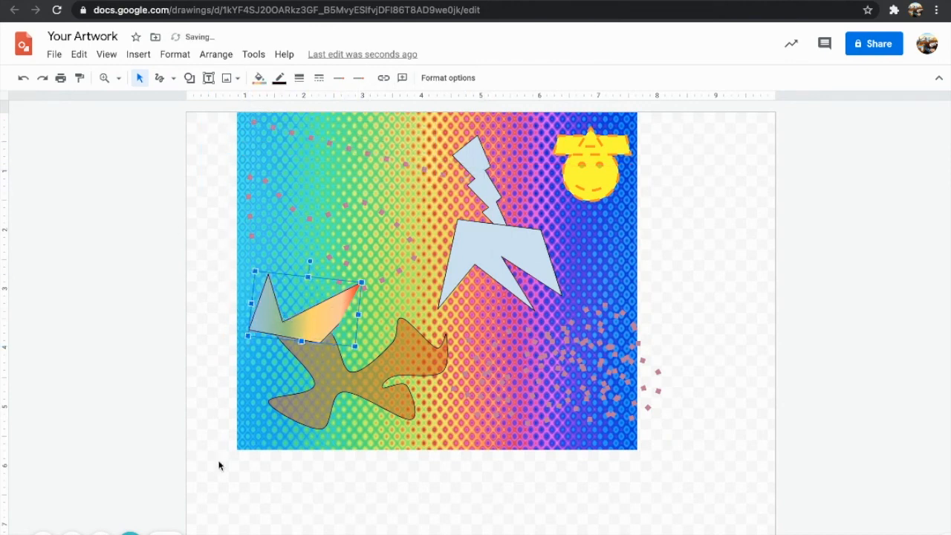
left_click(575, 372)
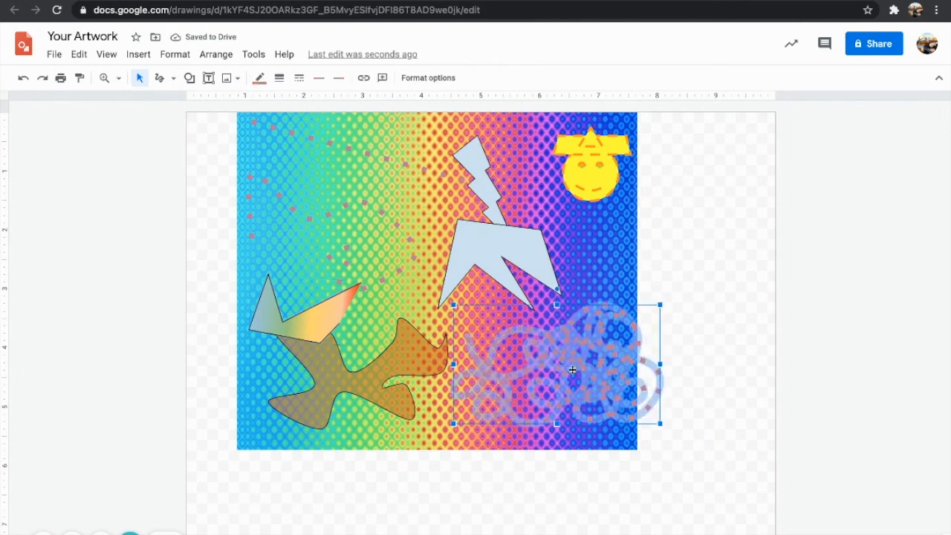
left_click_drag(530, 370, 477, 366)
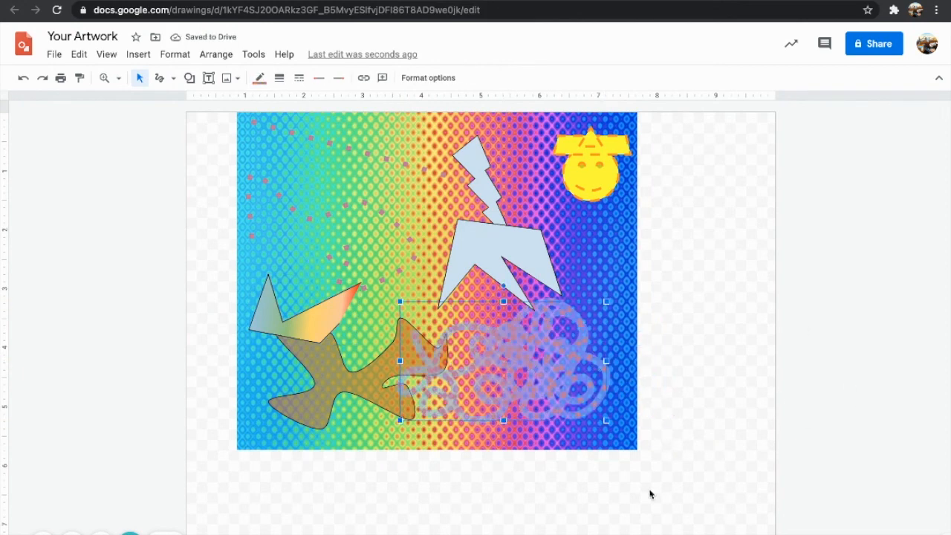
key("Delete")
Move the whole artwork together into the canvas's upper-left corner and shrink the canvas to the rainbow image's edges.
mouse_move(653, 461)
left_mouse_down()
mouse_move(461, 260)
mouse_move(236, 129)
mouse_move(230, 110)
left_mouse_up()
left_click_drag(305, 181, 215, 176)
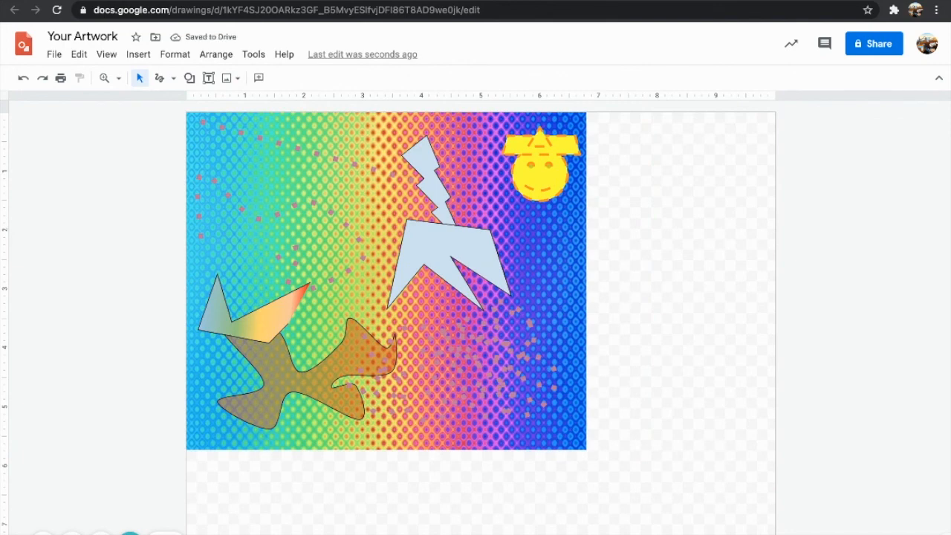
left_click_drag(186, 112, 586, 448)
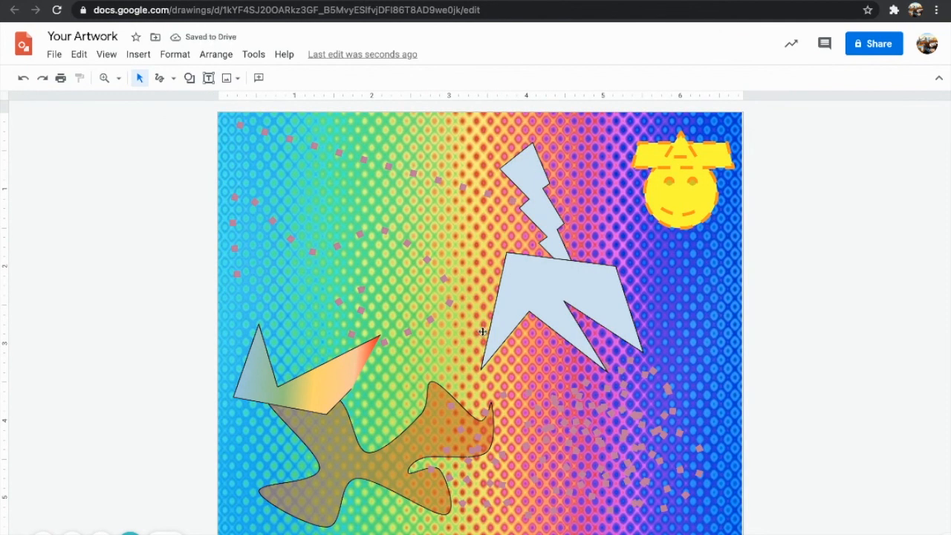
Select the lightning bolt and the light blue polygon below it together and fill both with solid grey.
left_click(511, 280)
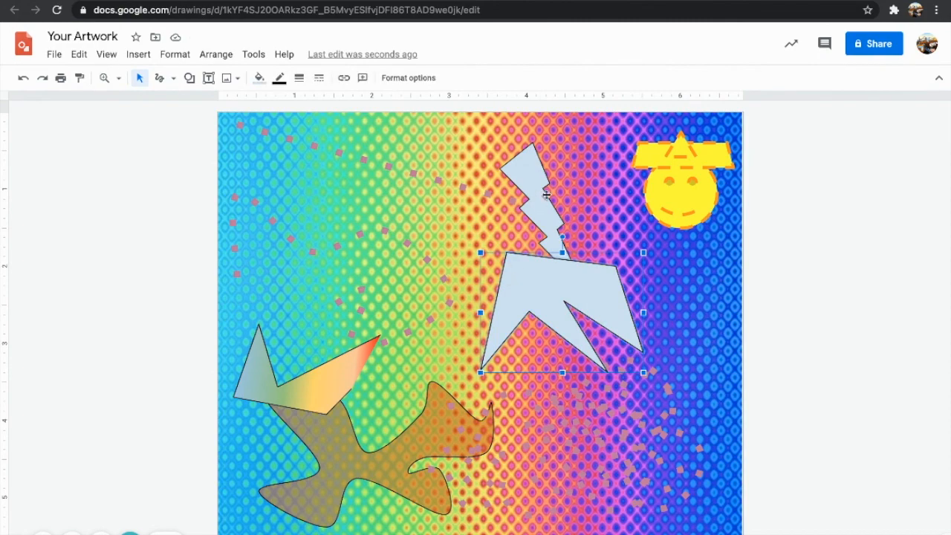
left_click(547, 194)
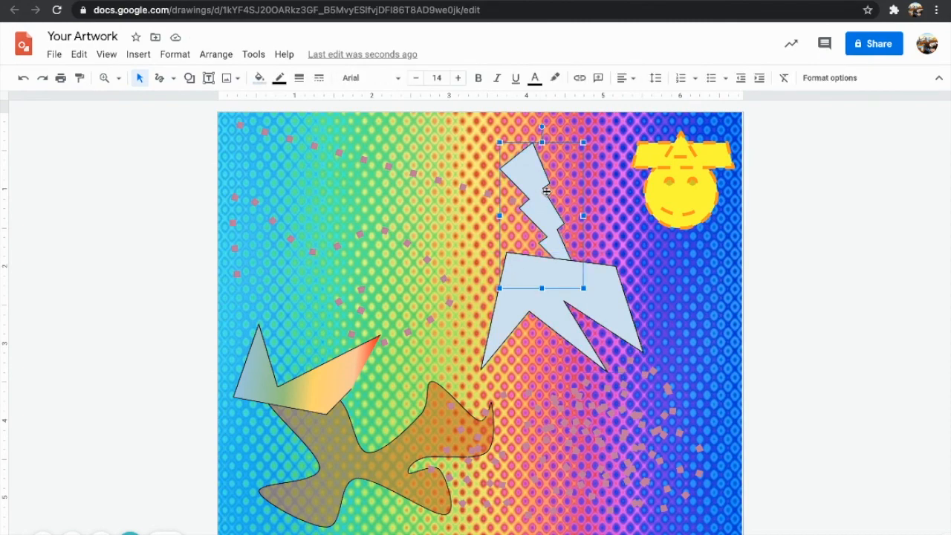
left_click(529, 304, "shift")
left_click(261, 79)
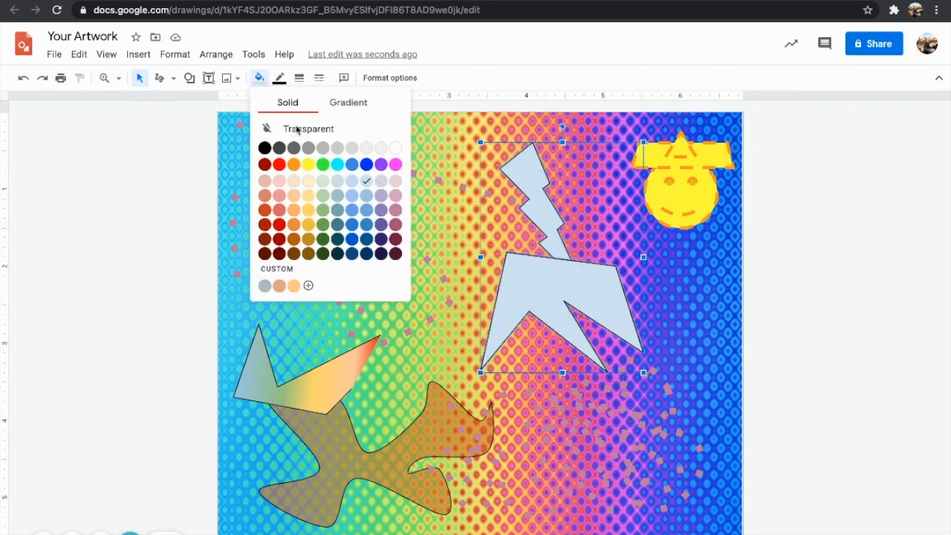
left_click(322, 148)
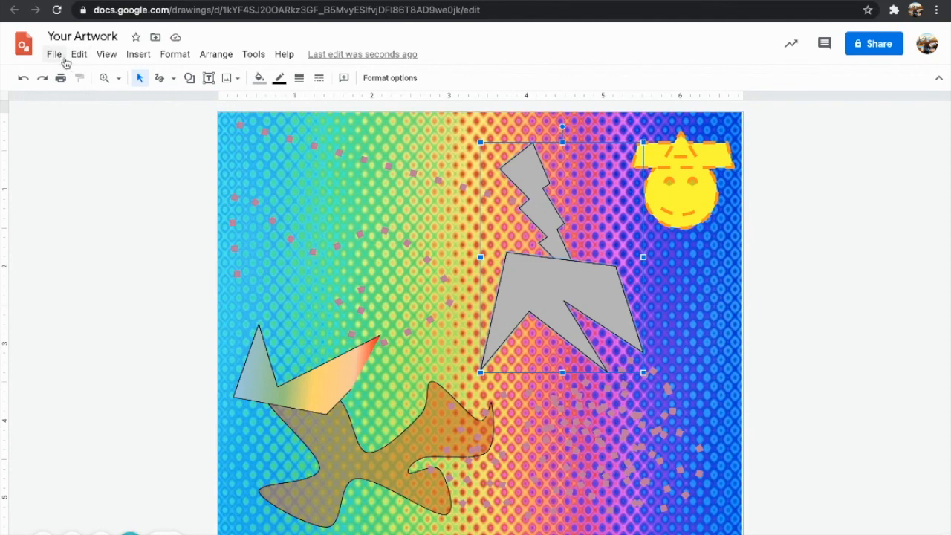
Download the finished drawing as a JPEG image (.jpg).
left_click(55, 55)
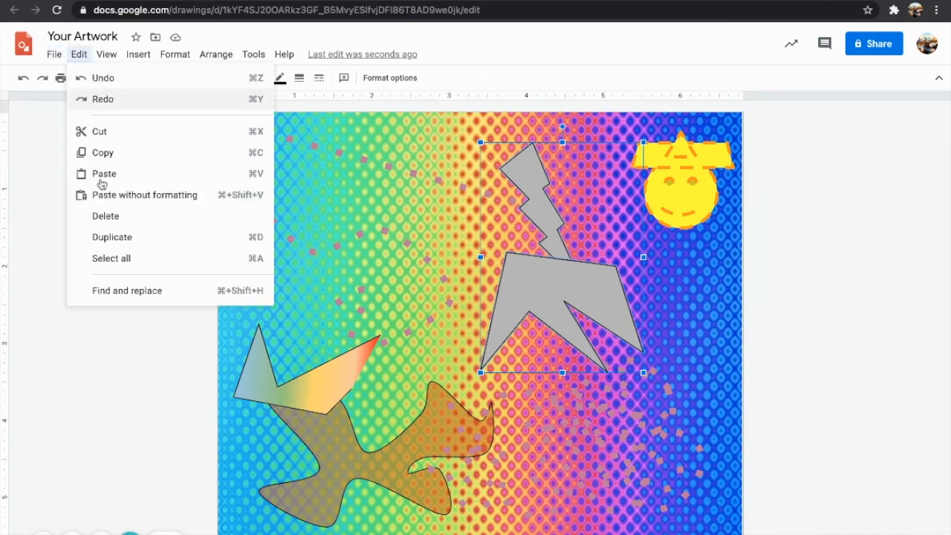
mouse_move(100, 215)
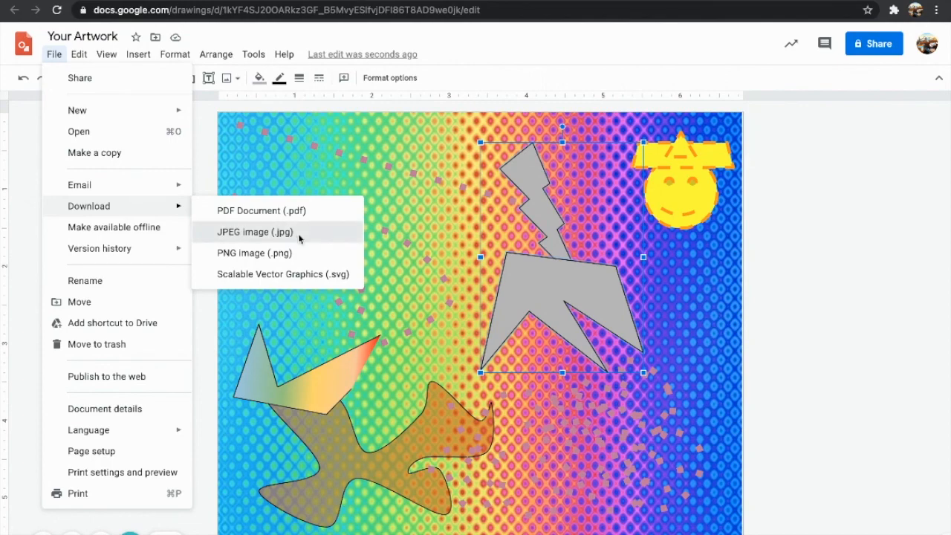
left_click(299, 239)
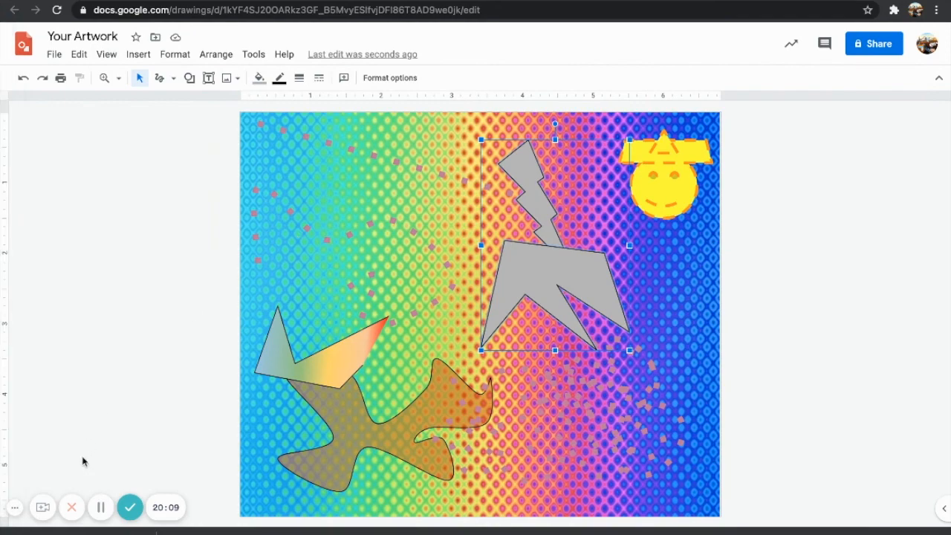